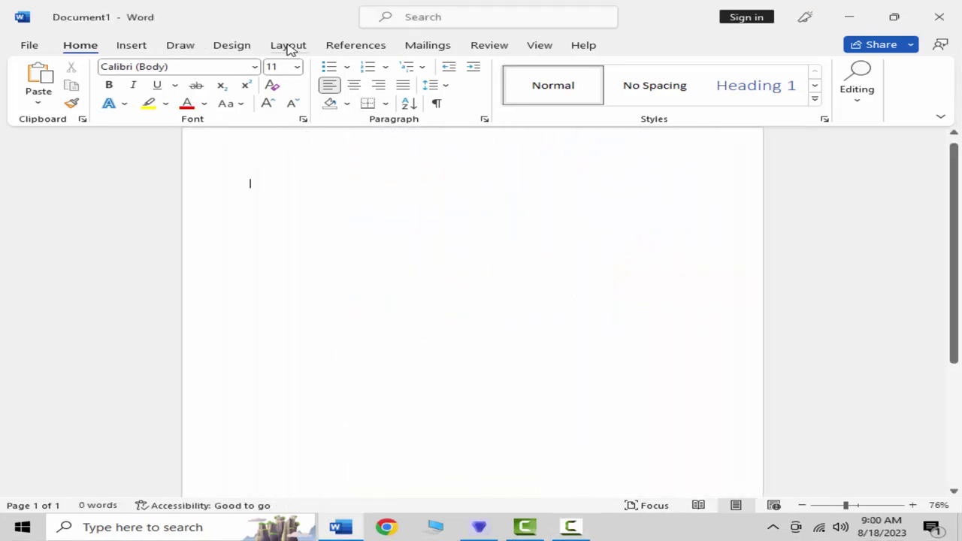
Change the paper size from Letter to A4 (8.27" x 11.69") and scroll through the page.
left_click(276, 47)
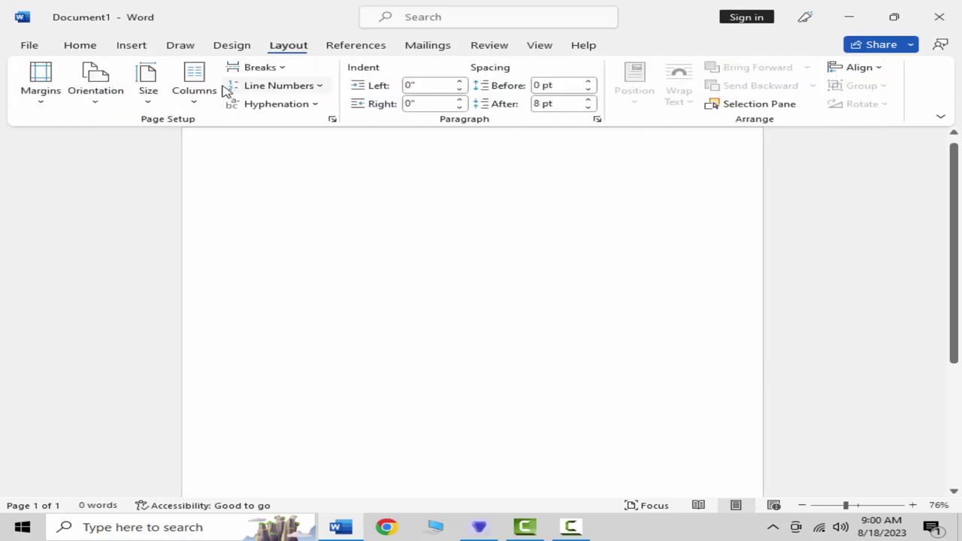
left_click(148, 84)
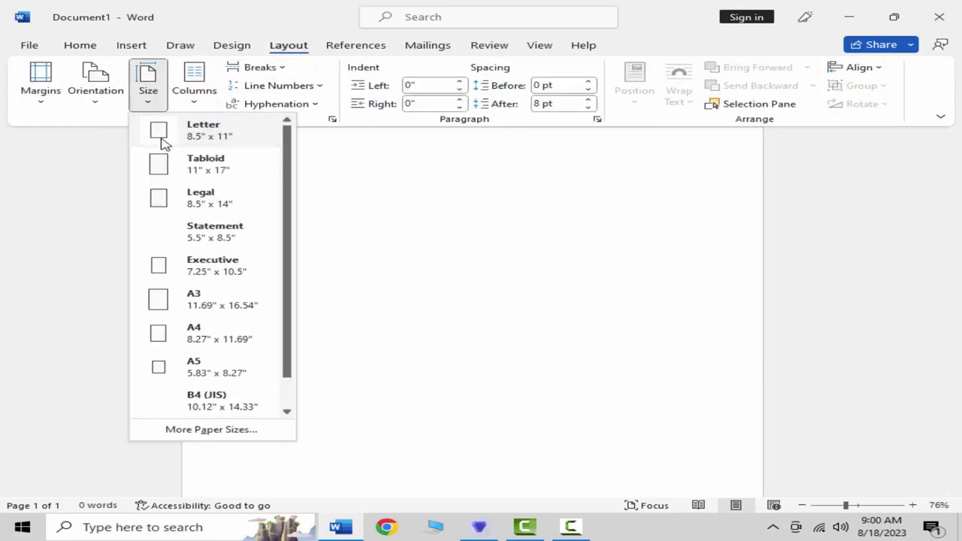
left_click(214, 336)
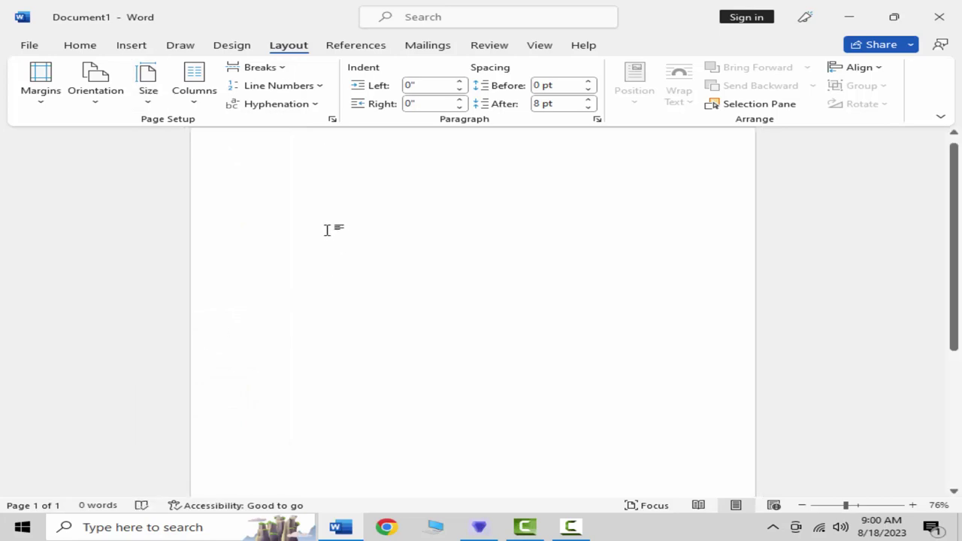
scroll(327, 230, "down", 1, "ctrl")
scroll(327, 230, "down", 1, "ctrl")
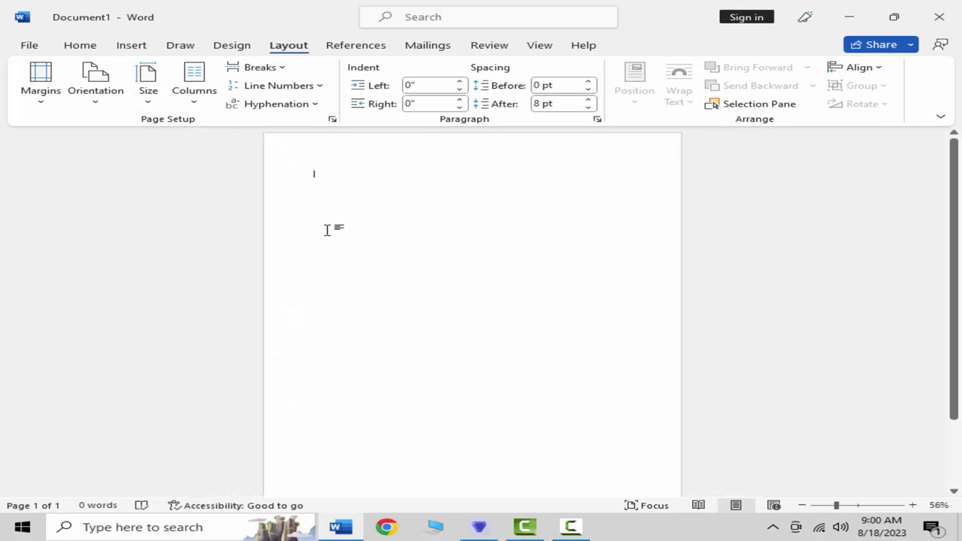
scroll(329, 230, "down", 1, "ctrl")
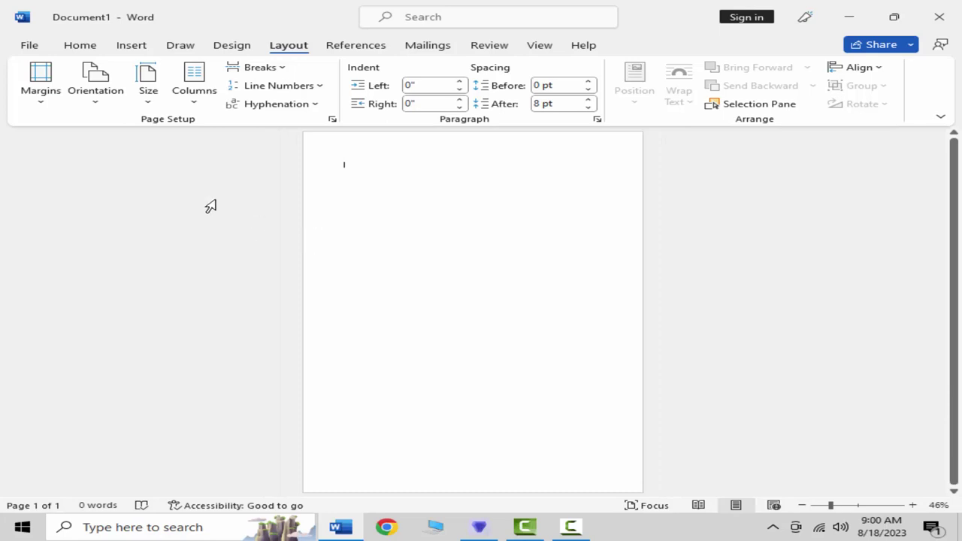
left_click(79, 45)
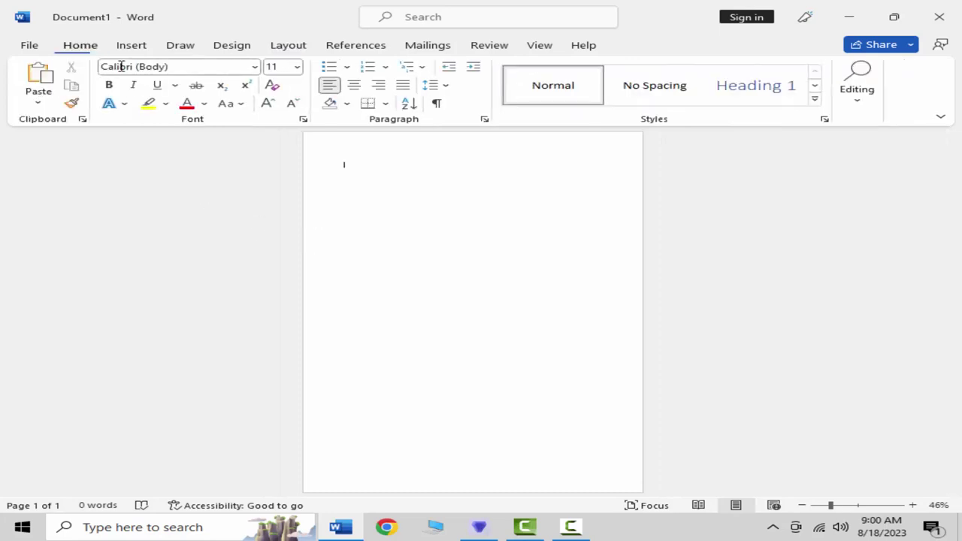
Draw a large oval and raise it so its lower curve arches across the page top.
left_click(132, 48)
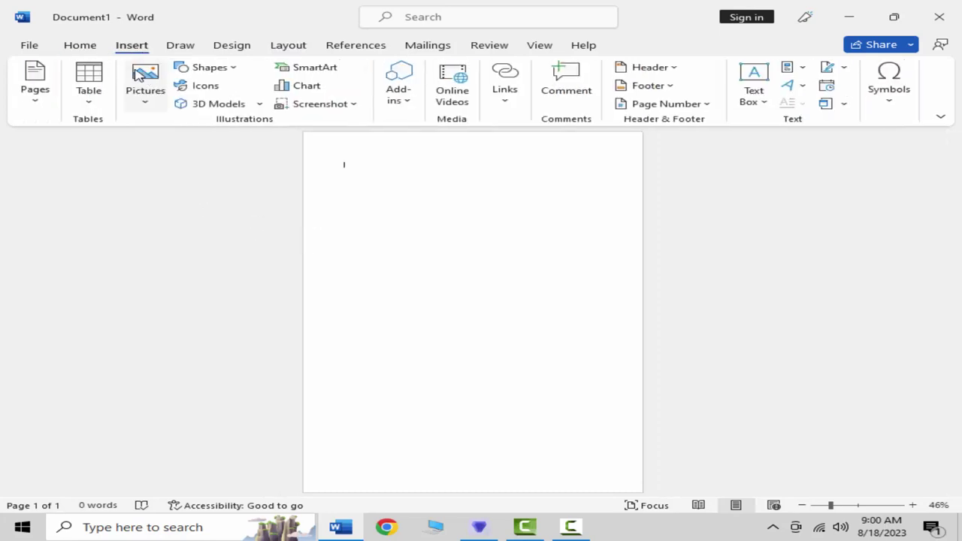
left_click(200, 68)
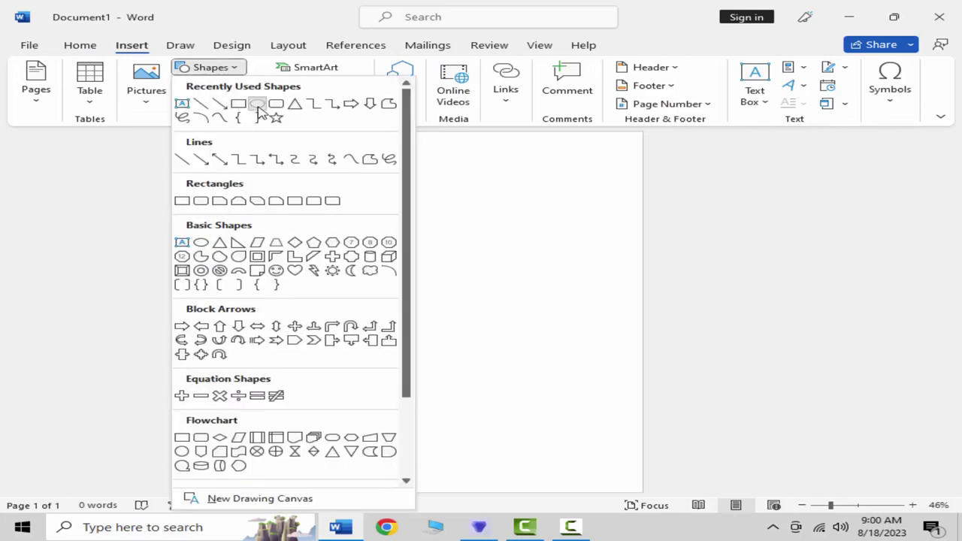
left_click(257, 104)
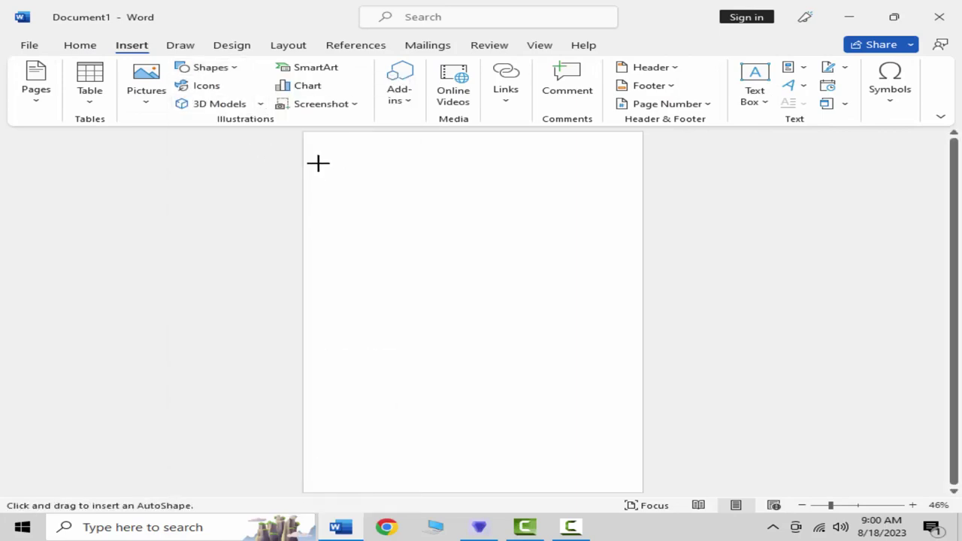
left_click_drag(344, 183, 836, 519)
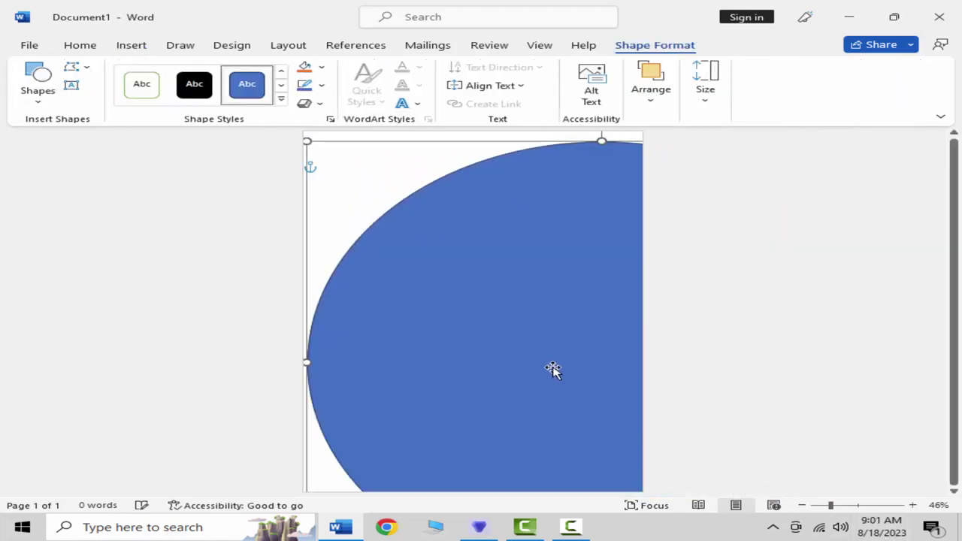
mouse_move(551, 368)
left_mouse_down()
mouse_move(401, 130)
mouse_move(480, 202)
left_mouse_up()
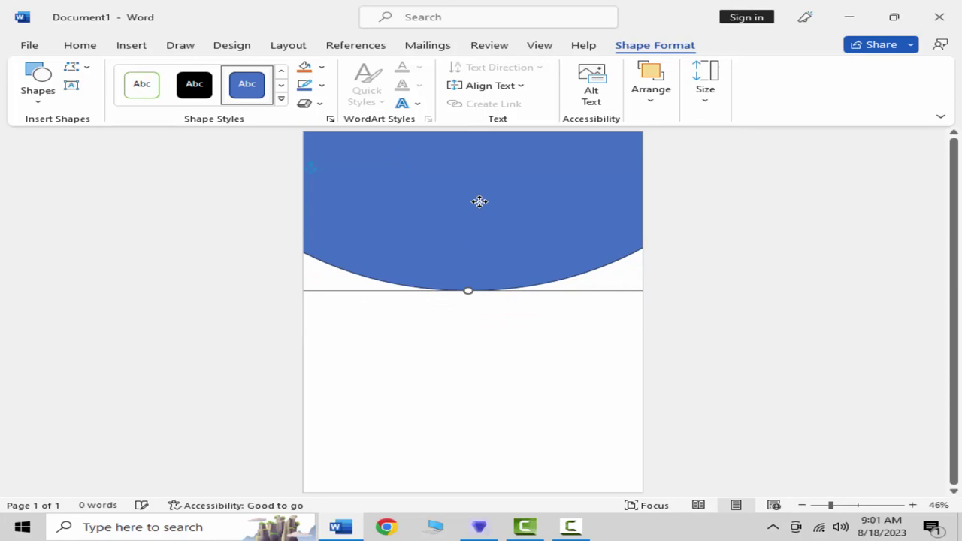
left_click_drag(479, 201, 481, 212)
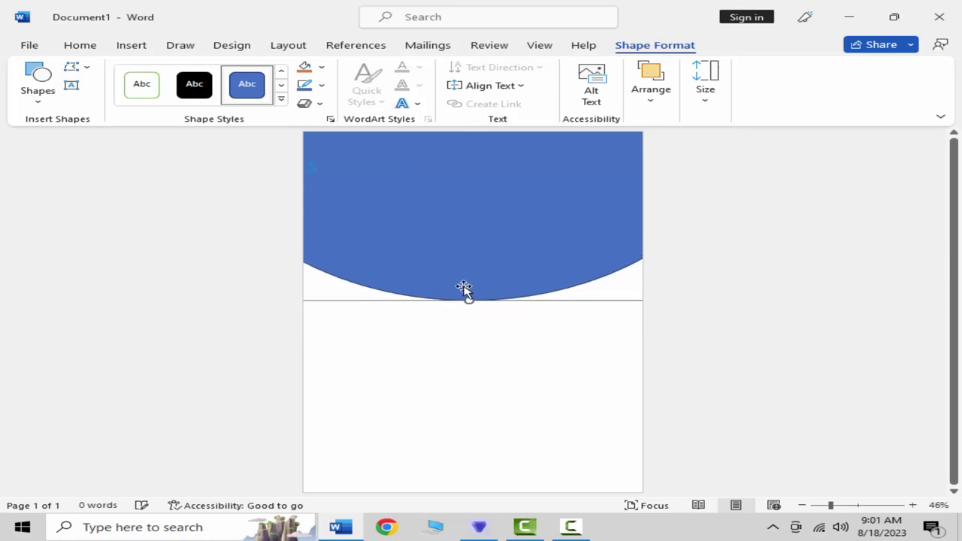
left_click_drag(464, 290, 469, 375)
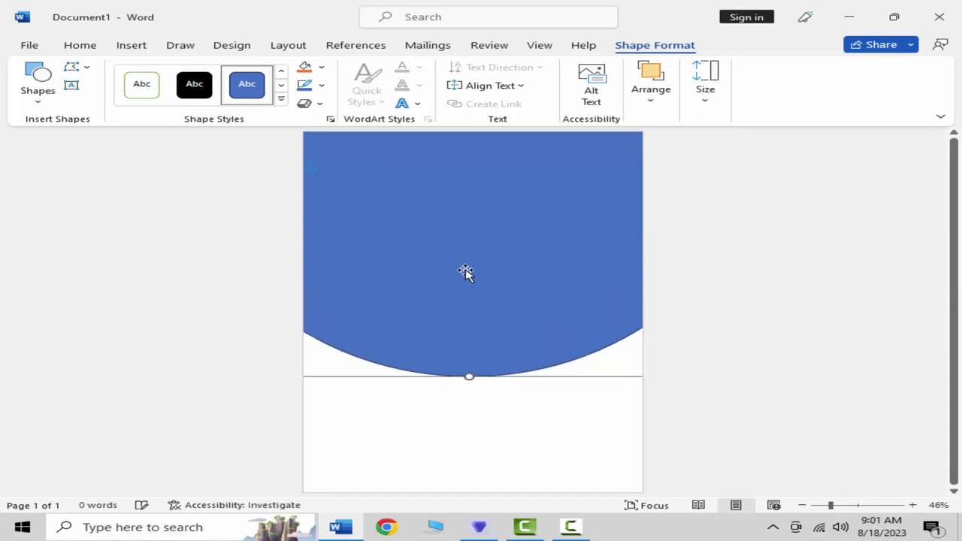
mouse_move(466, 272)
left_mouse_down()
mouse_move(465, 166)
mouse_move(463, 181)
left_mouse_up()
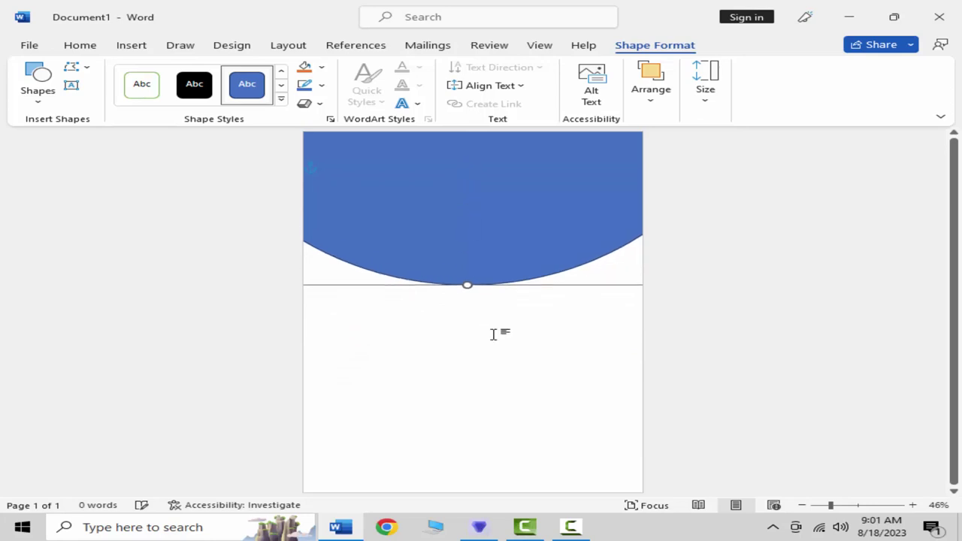
left_click(498, 347)
Remove the outline from the large oval.
left_click(440, 230)
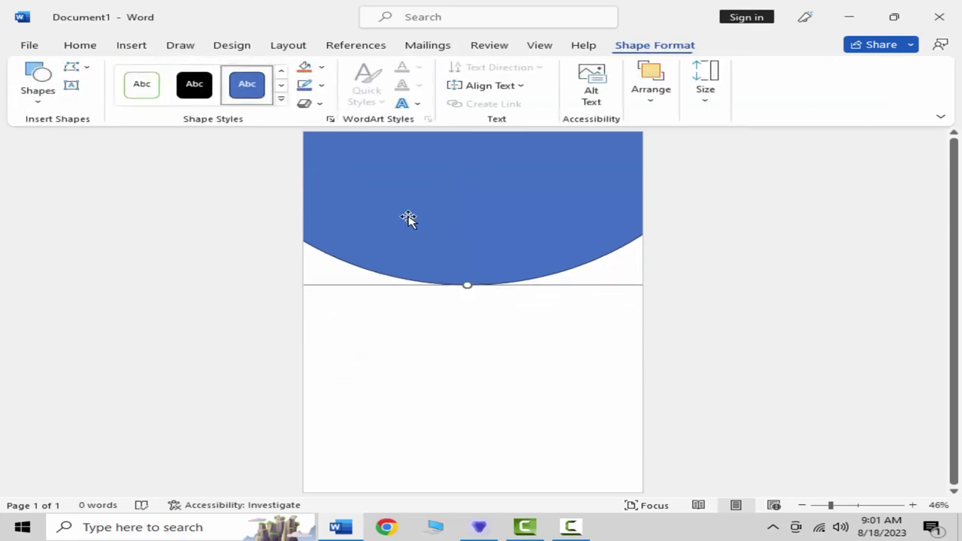
left_click(321, 85)
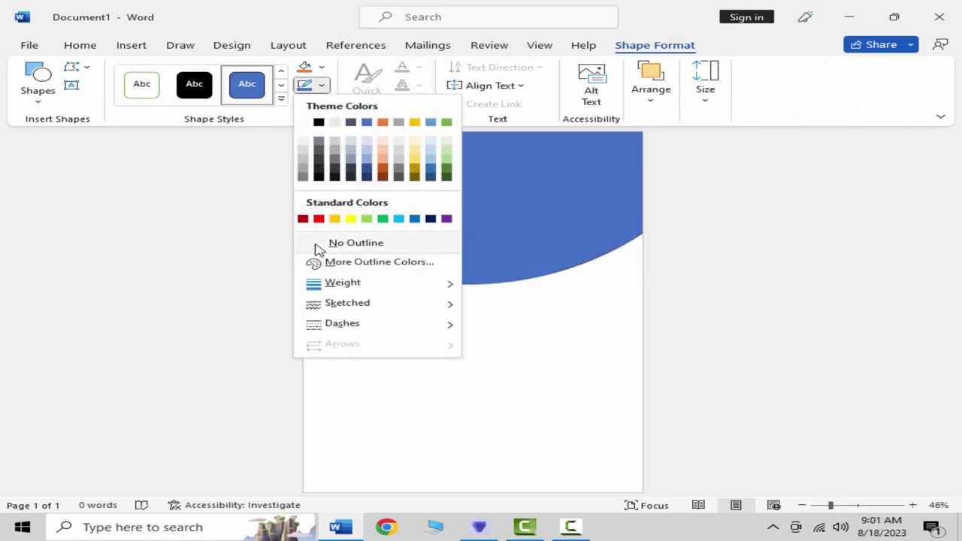
left_click(323, 243)
Fill the oval with the aerial city photo from the Desktop.
left_click(321, 67)
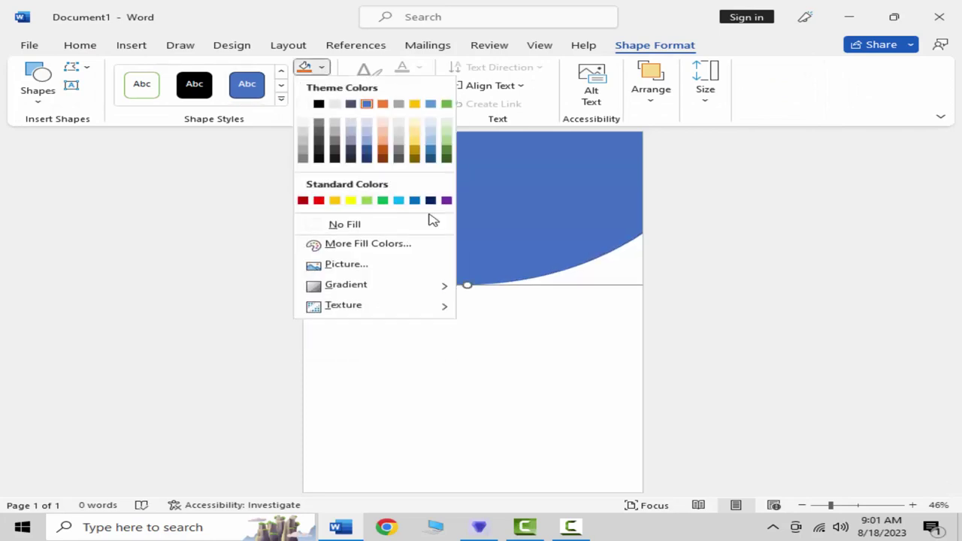
left_click(359, 266)
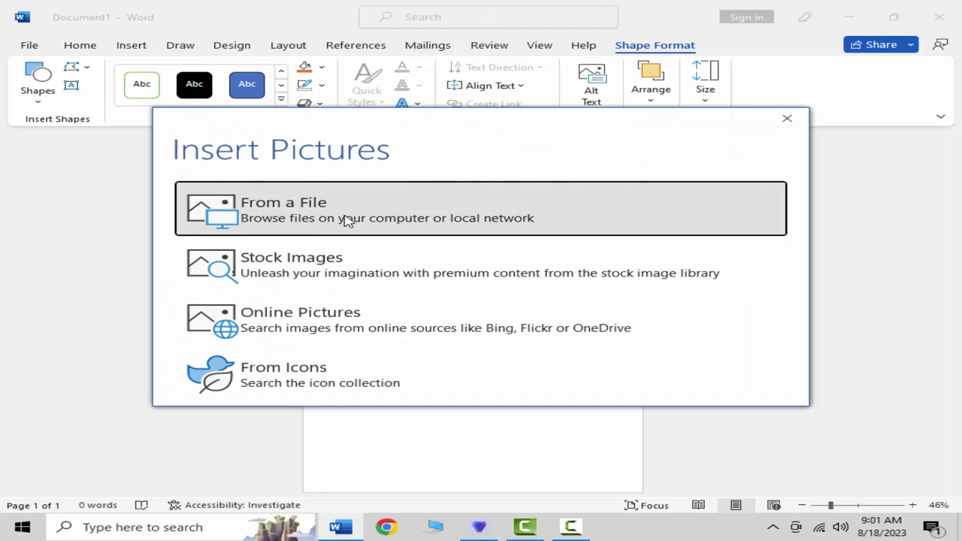
left_click(348, 221)
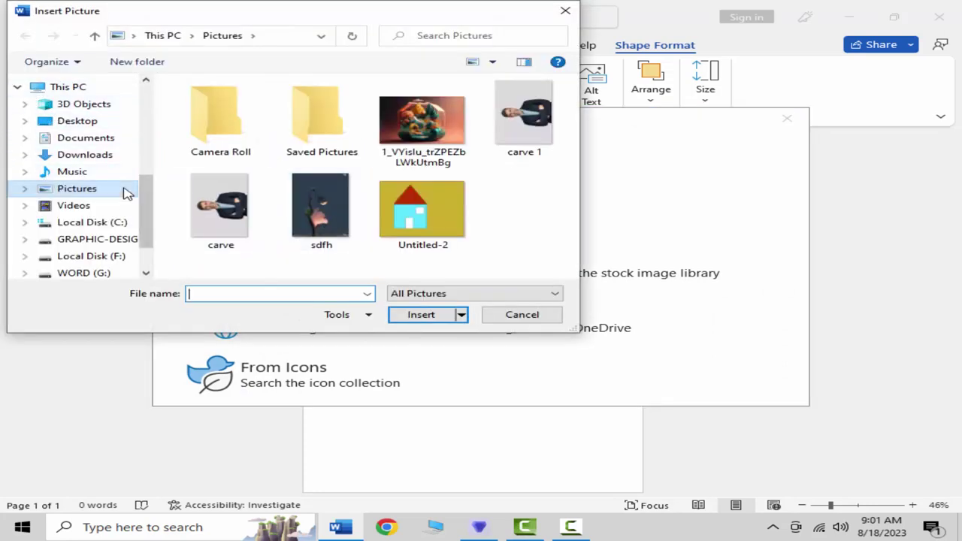
left_click(77, 122)
scroll(399, 215, "down", 2)
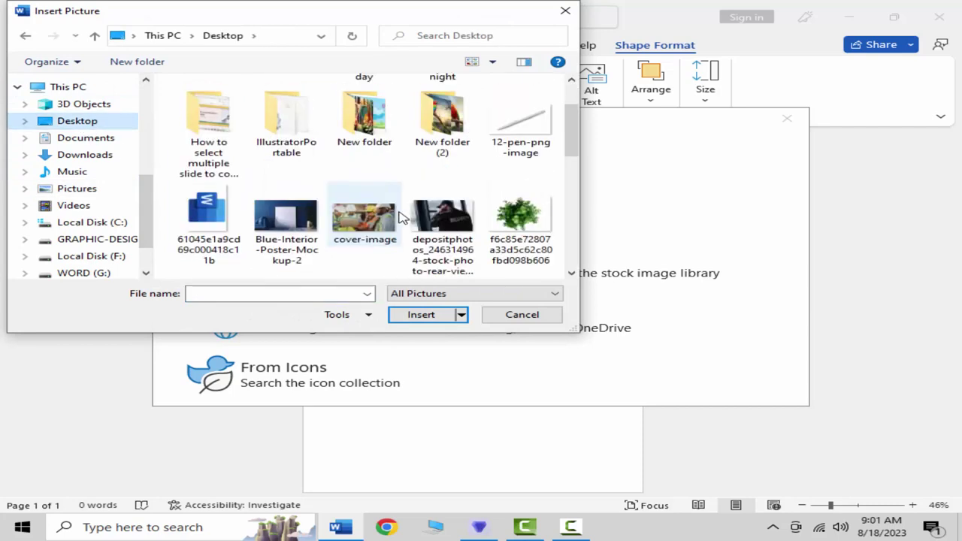
scroll(400, 215, "down", 1)
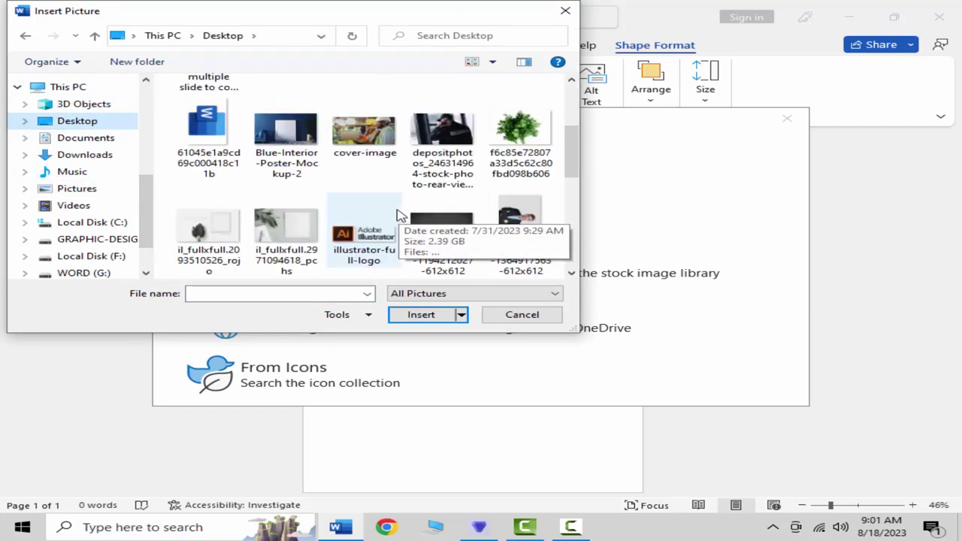
scroll(385, 210, "down", 1)
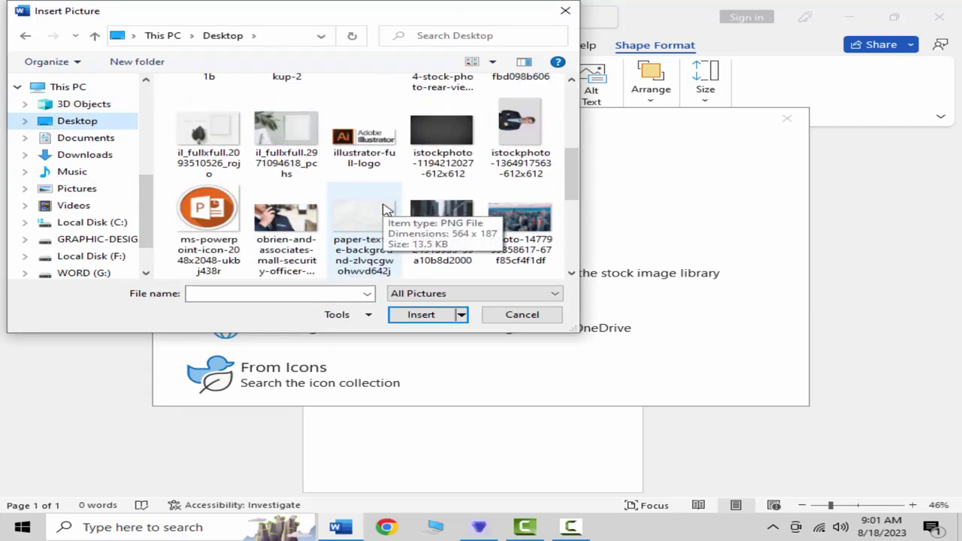
double_click(494, 221)
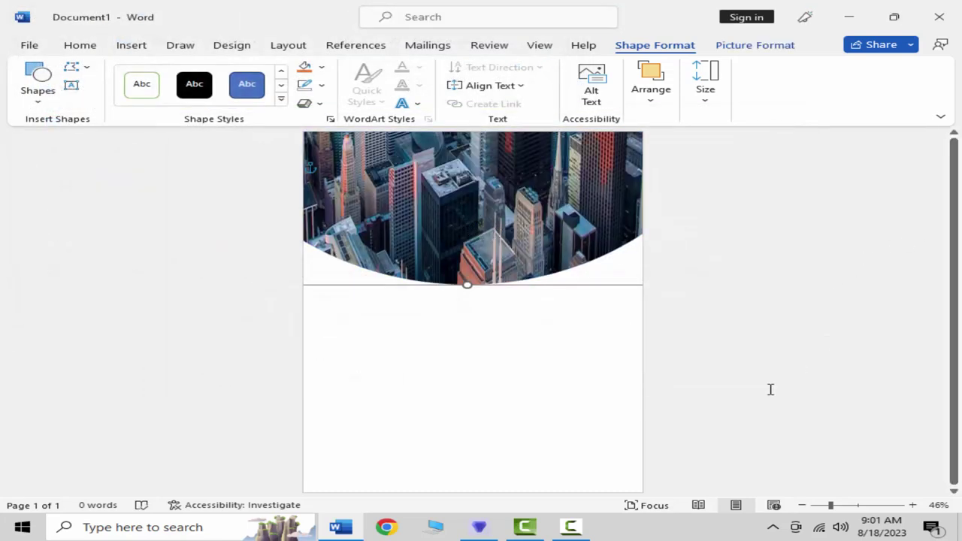
left_click(686, 410)
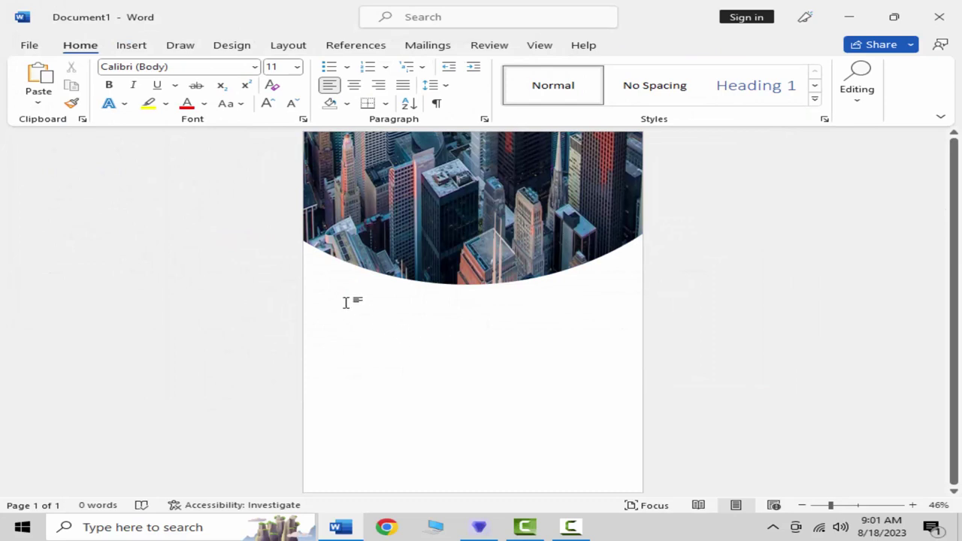
Draw a small circle centred horizontally just below the city banner's curve.
left_click(134, 46)
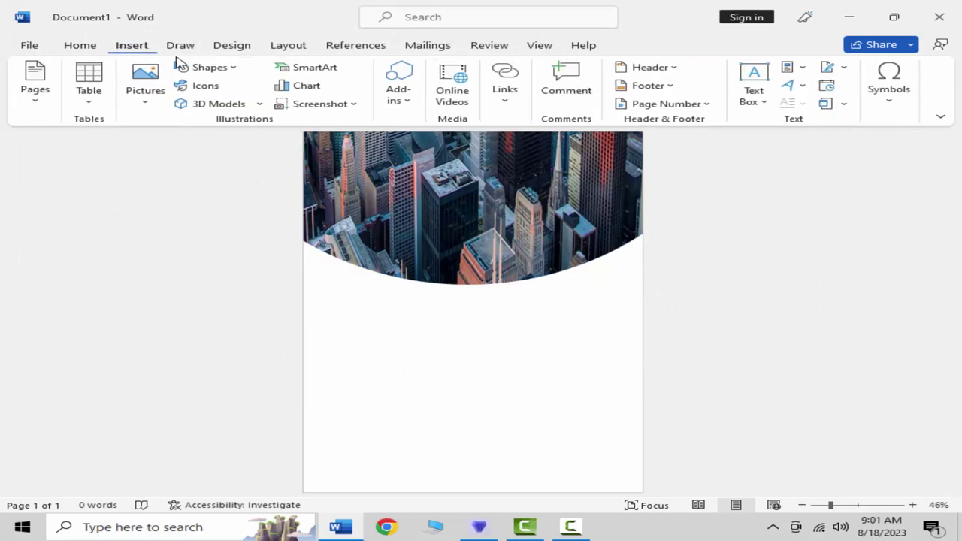
left_click(214, 68)
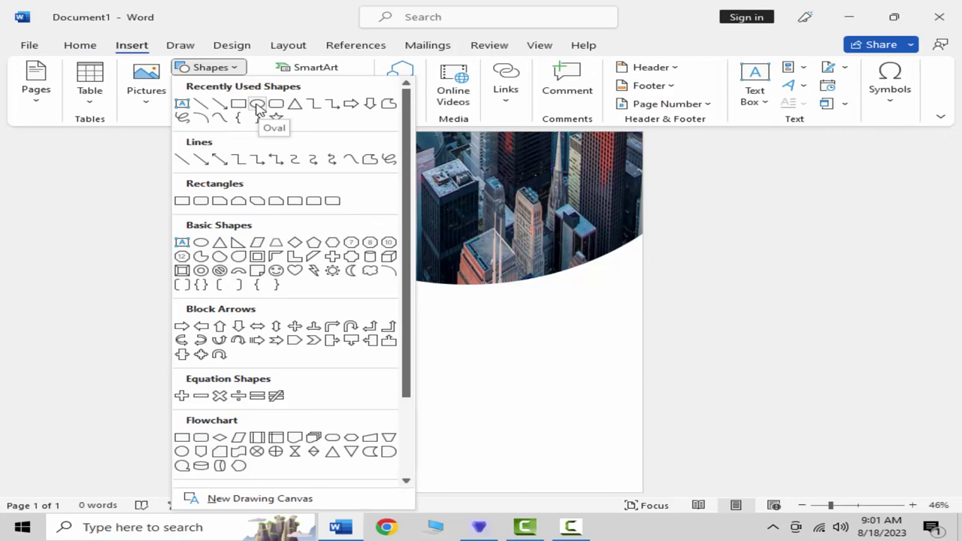
left_click(257, 106)
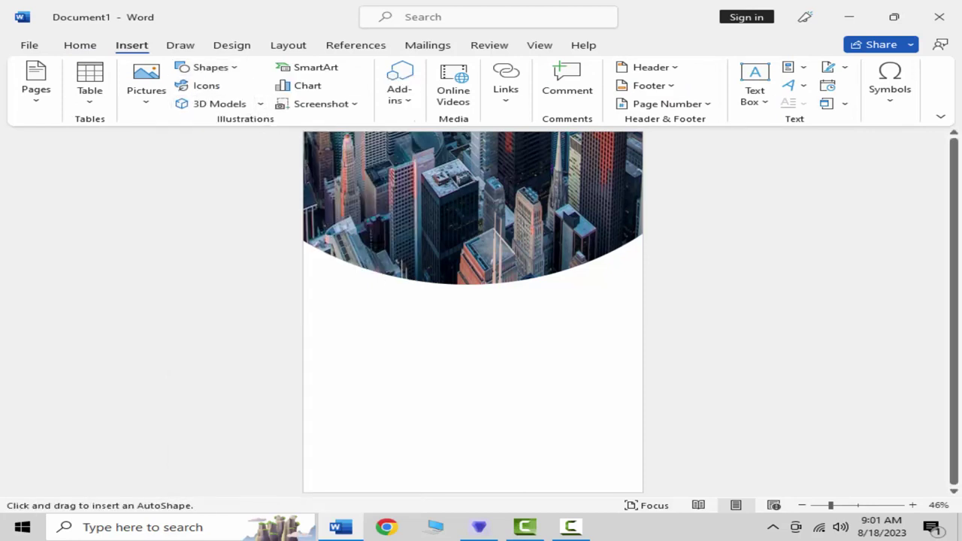
left_click_drag(379, 242, 457, 324)
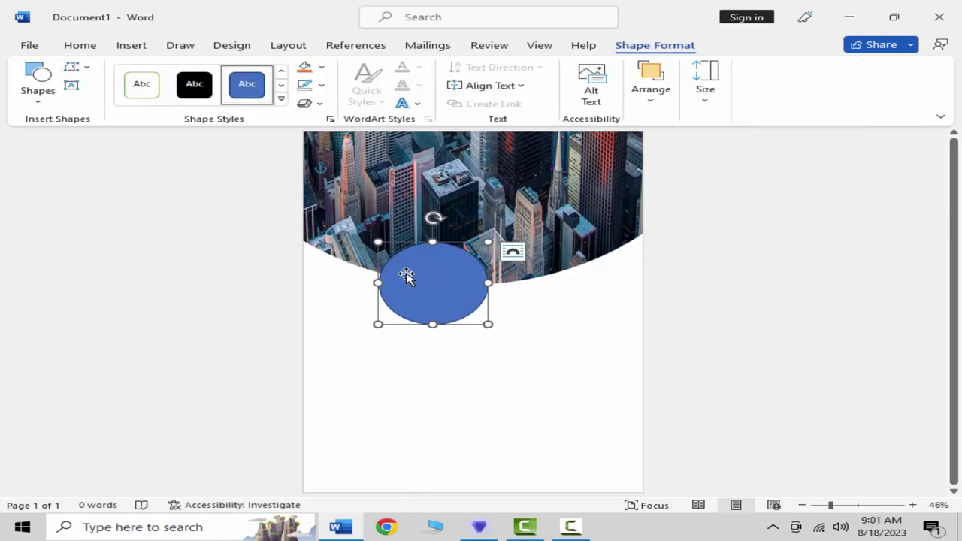
left_click_drag(440, 288, 479, 289)
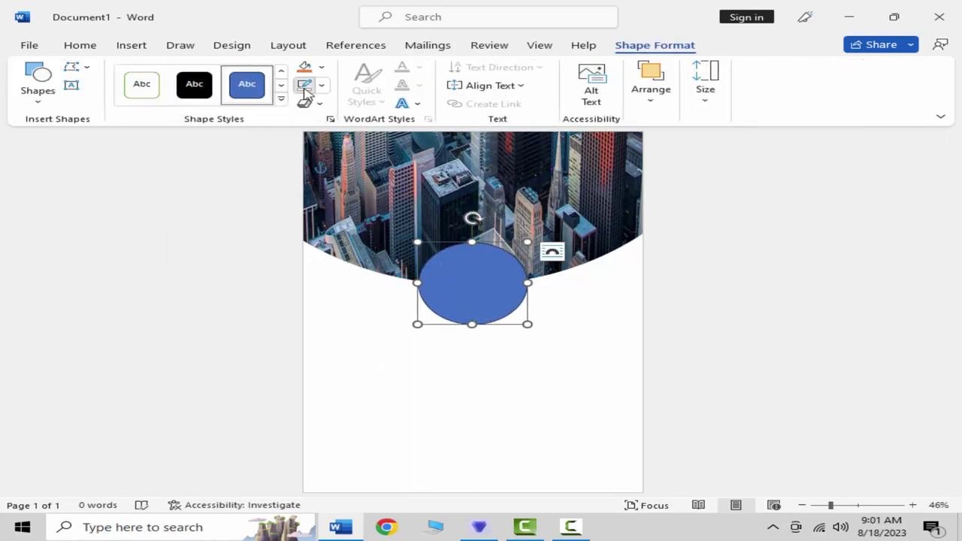
Fill the small circle with the cover-image photo of construction workers.
left_click(322, 67)
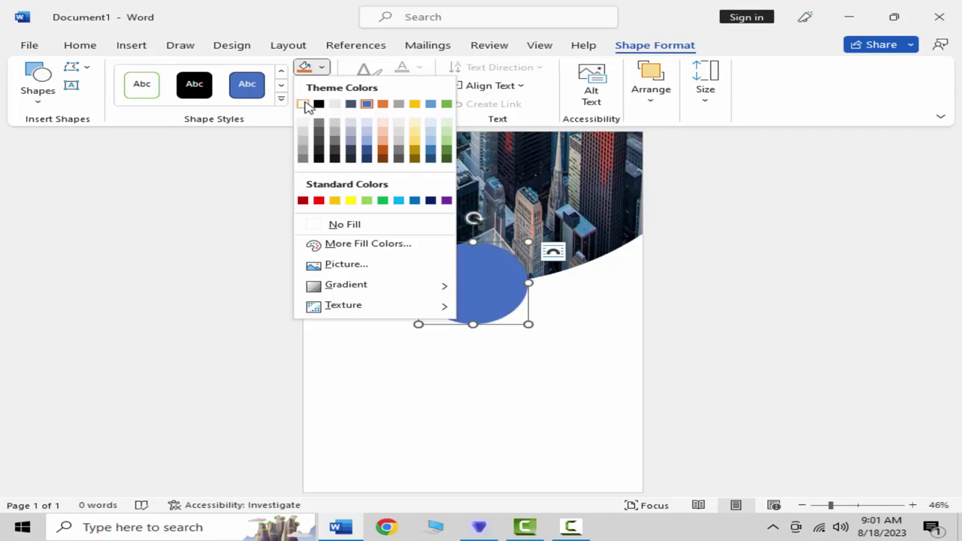
left_click(346, 266)
left_click(444, 200)
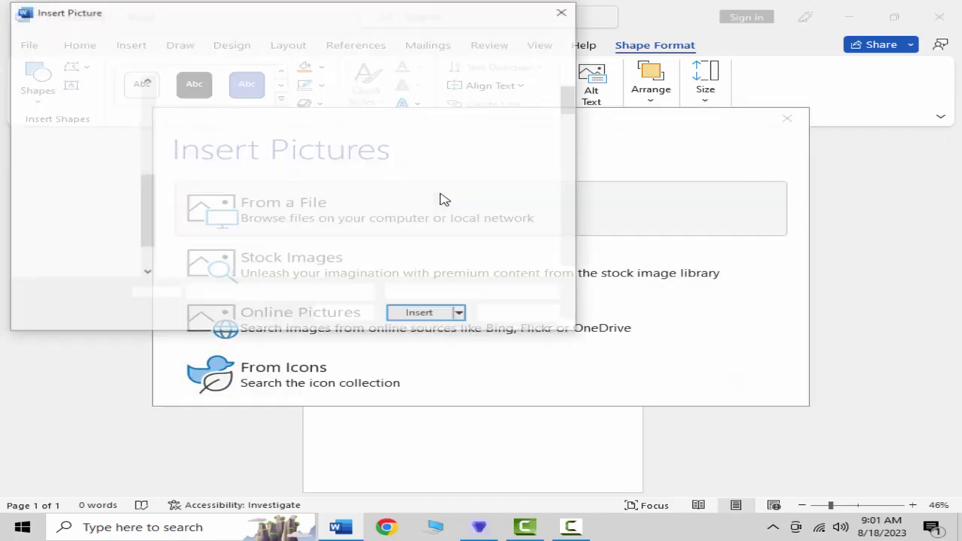
scroll(348, 198, "down", 3)
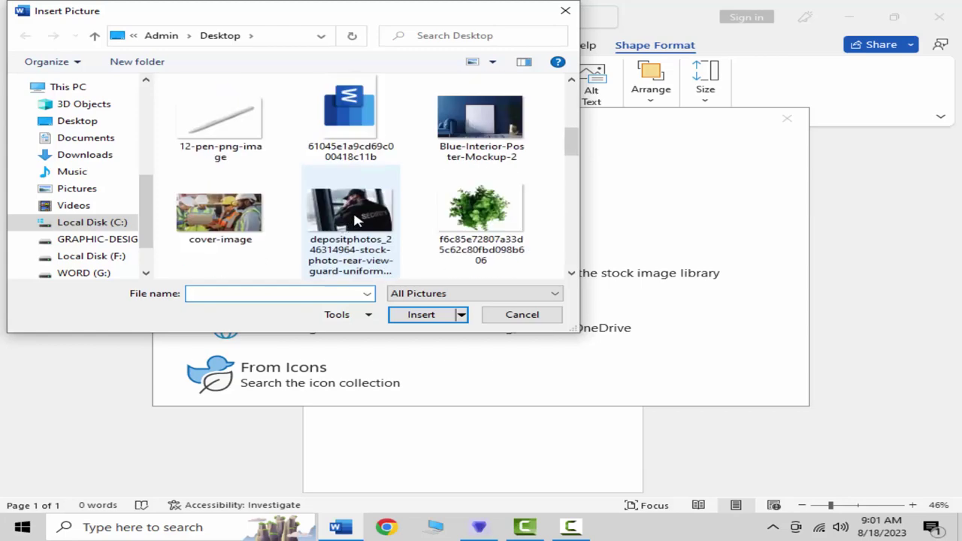
double_click(239, 218)
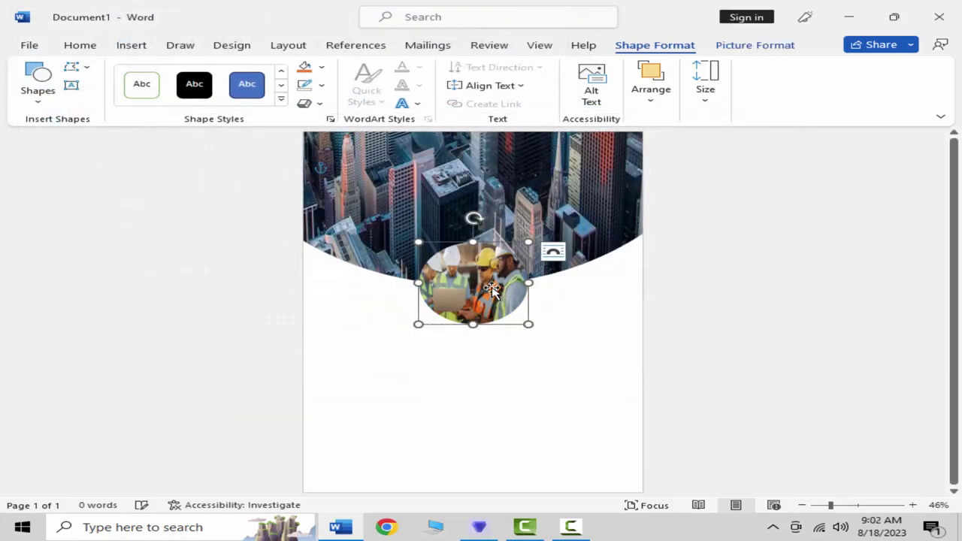
Crop the circle photo to Fit, then enlarge and shift it to frame two hard-hatted workers.
left_click_drag(491, 291, 491, 293)
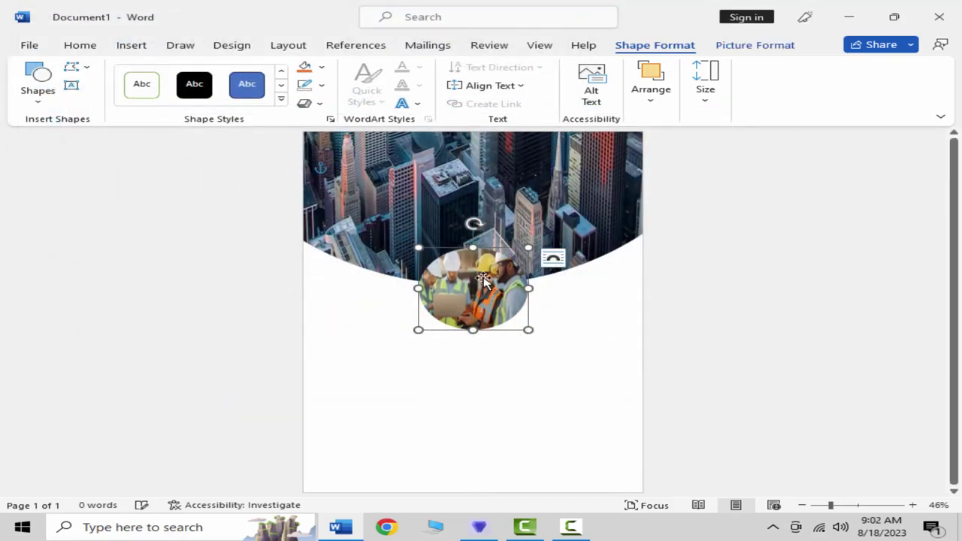
left_click(744, 48)
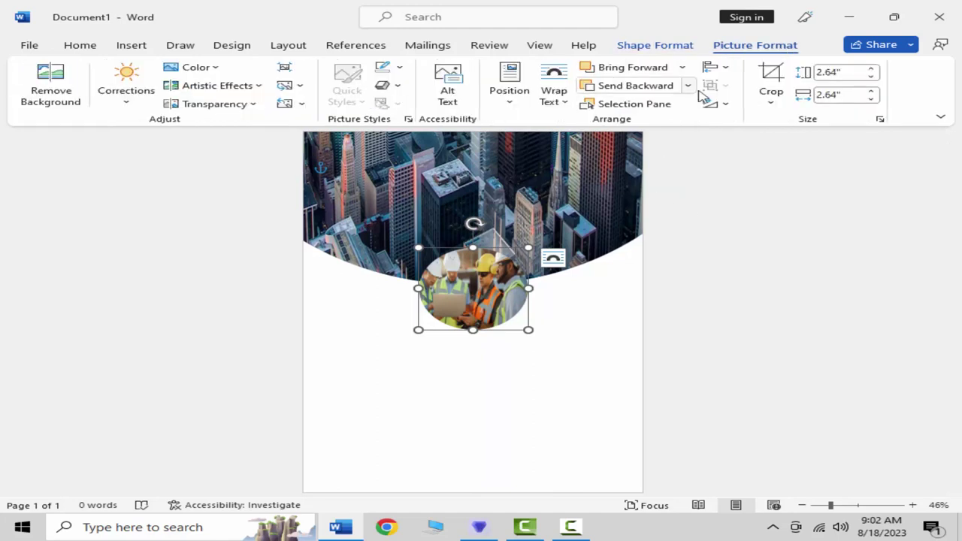
left_click(772, 101)
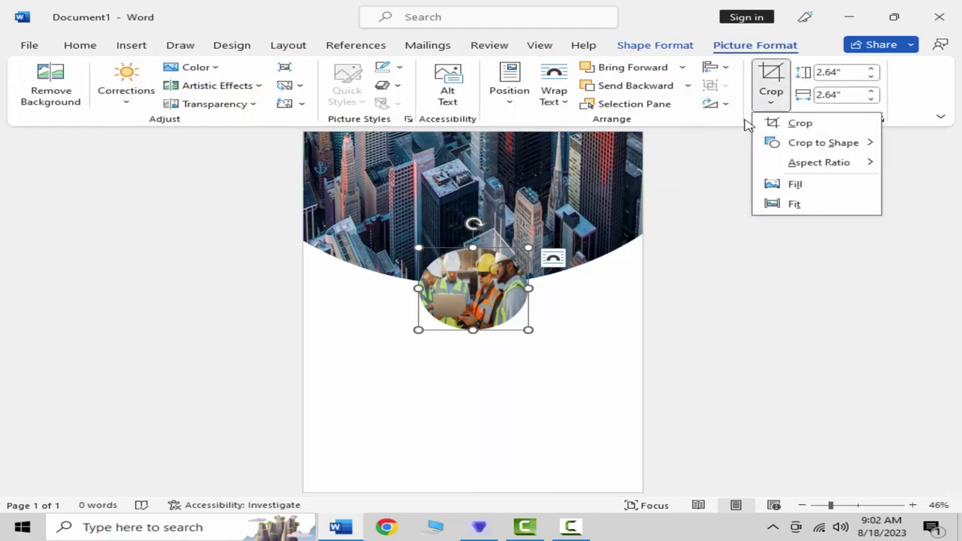
left_click(795, 205)
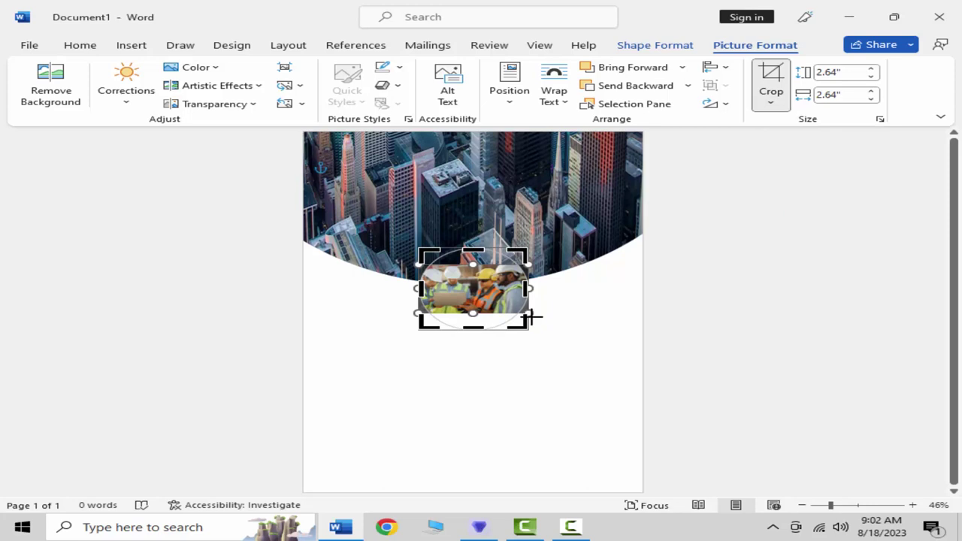
mouse_move(530, 317)
left_mouse_down()
mouse_move(556, 351)
mouse_move(524, 320)
mouse_move(460, 306)
left_mouse_up()
key("Escape")
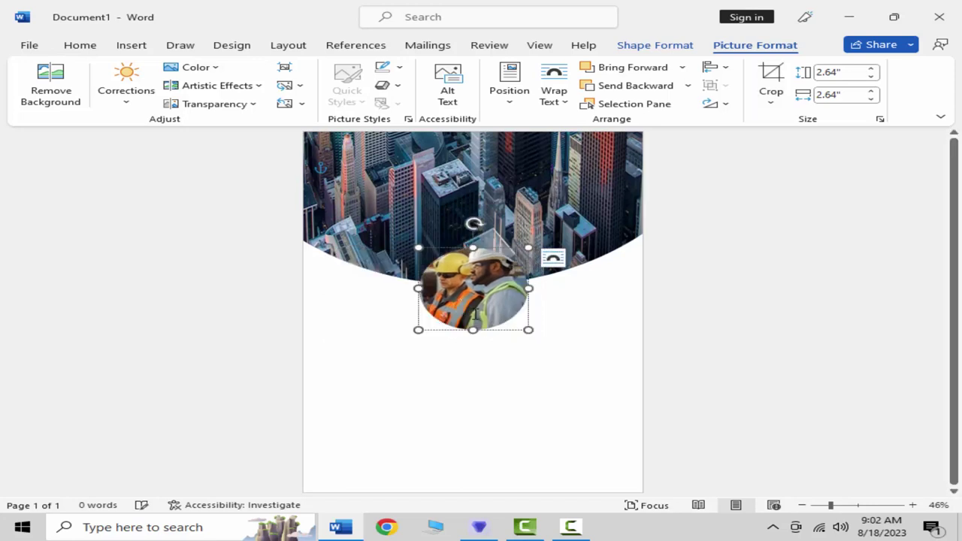
left_click(552, 413)
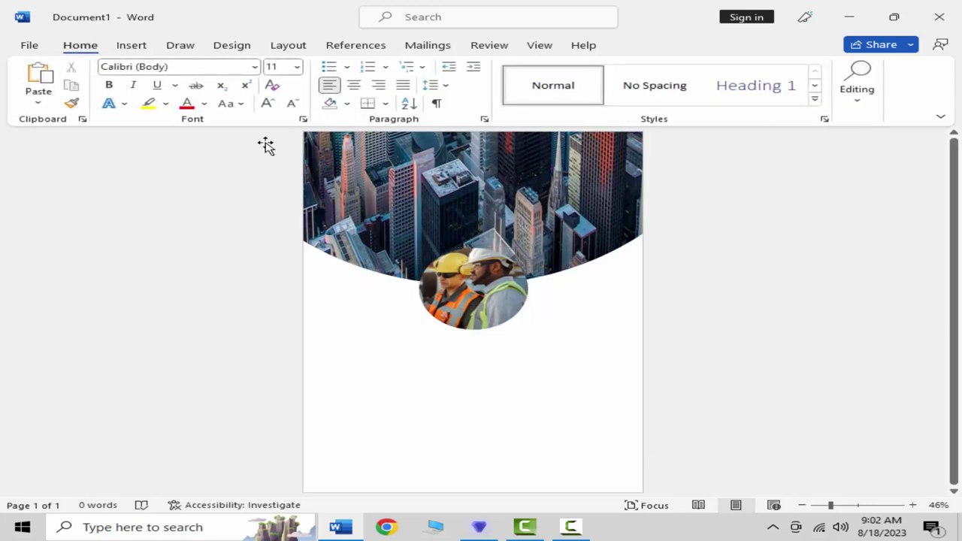
Paste a copy of the workers circle and drag it left to overlap the original.
right_click(457, 317)
key("Escape")
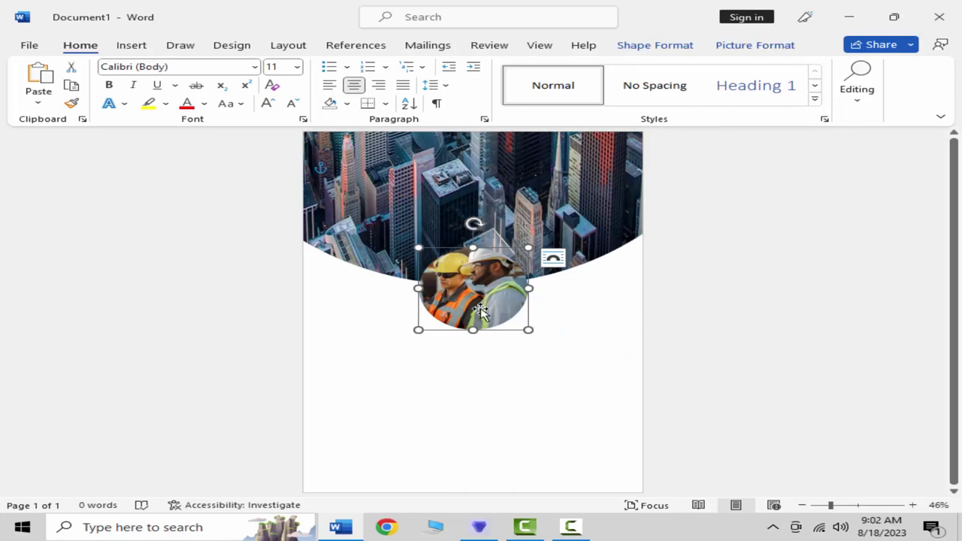
right_click(481, 312)
key("Escape")
key("ctrl+v")
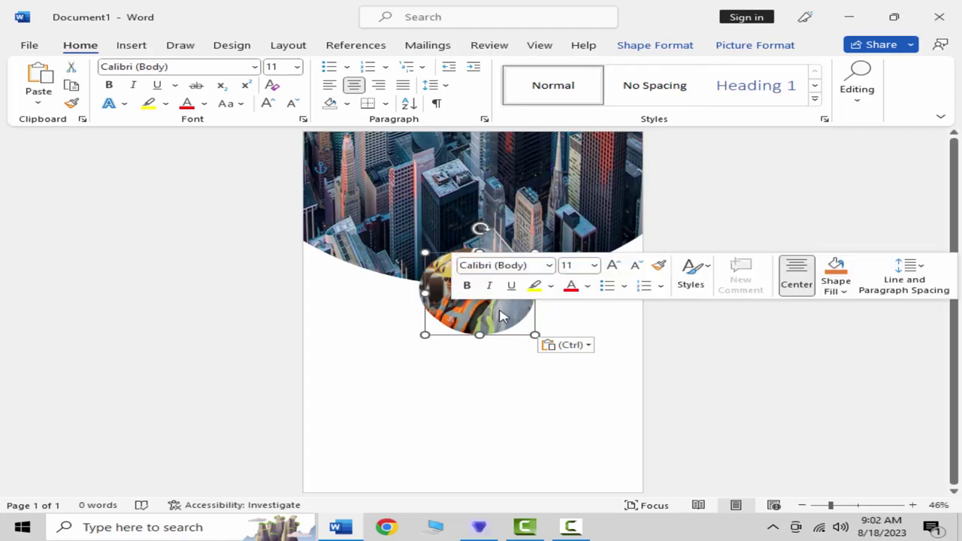
left_click_drag(511, 257, 417, 250)
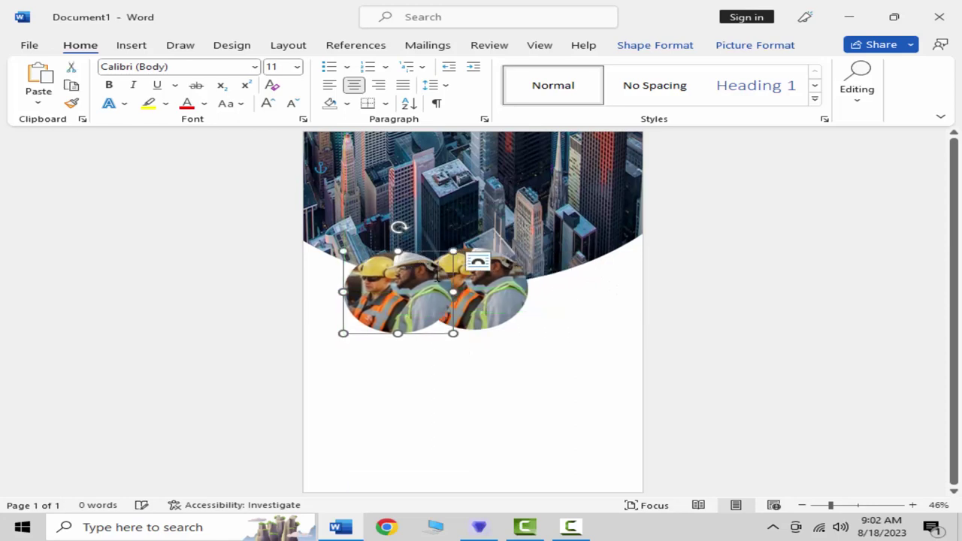
Send the copy behind the original circle and the city banner to the very back.
right_click(419, 291)
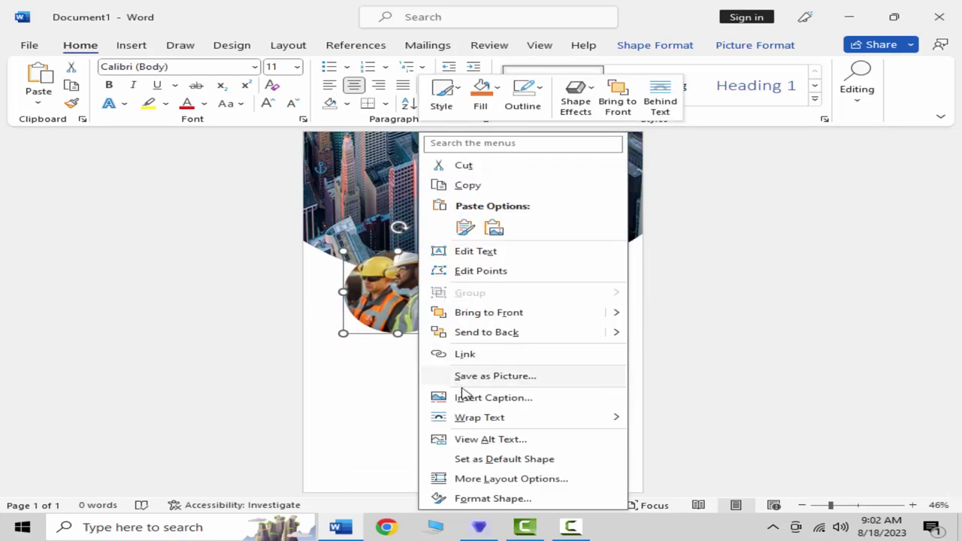
left_click(493, 332)
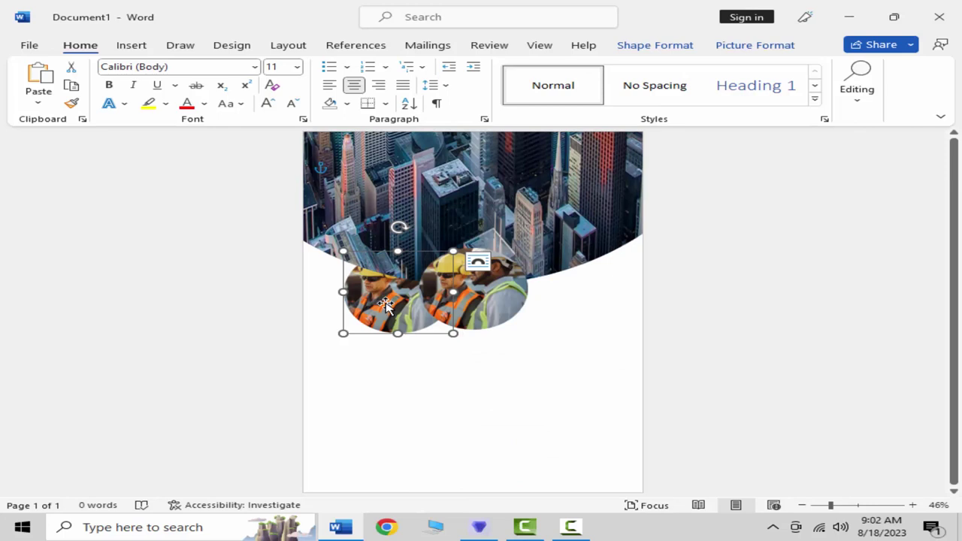
right_click(354, 217)
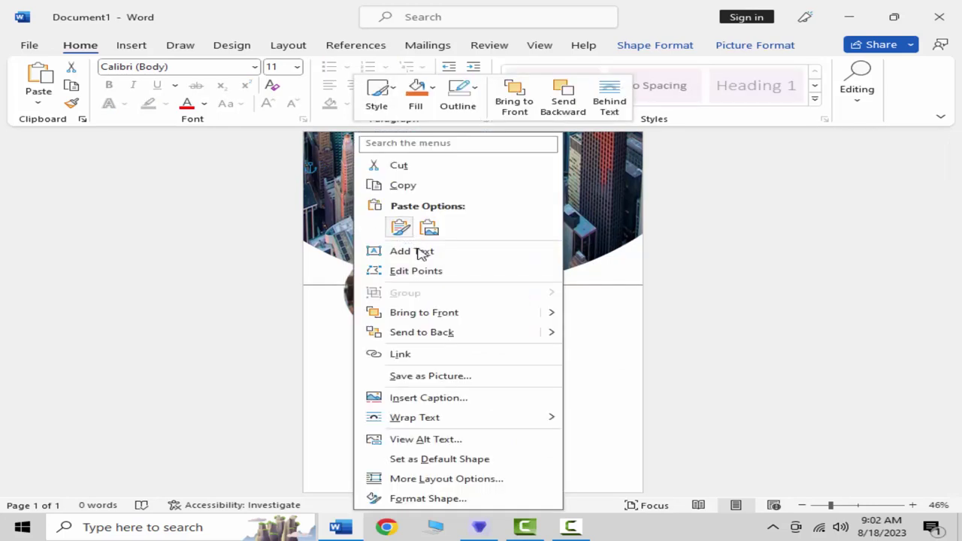
left_click(418, 332)
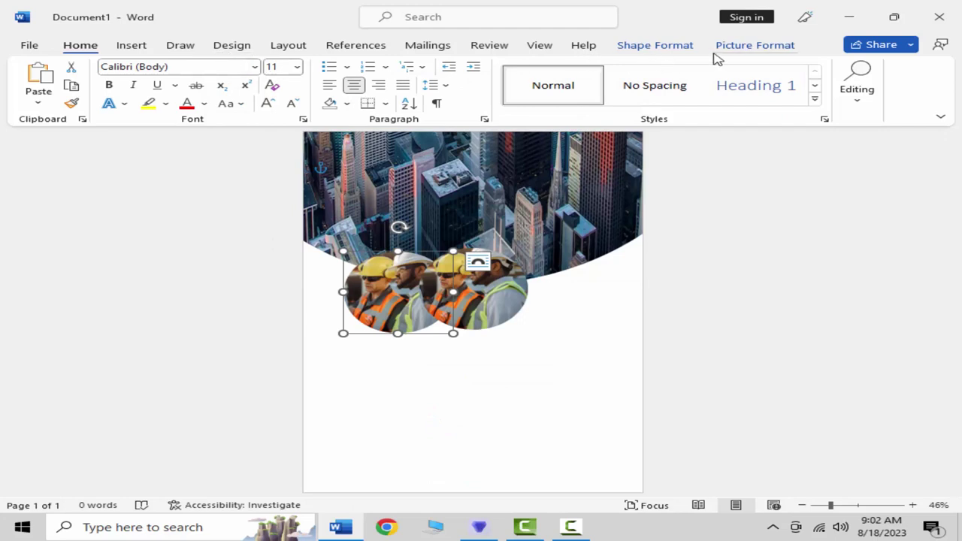
Replace the left circle's fill with the cover-image picture showing workers around a laptop.
left_click(654, 45)
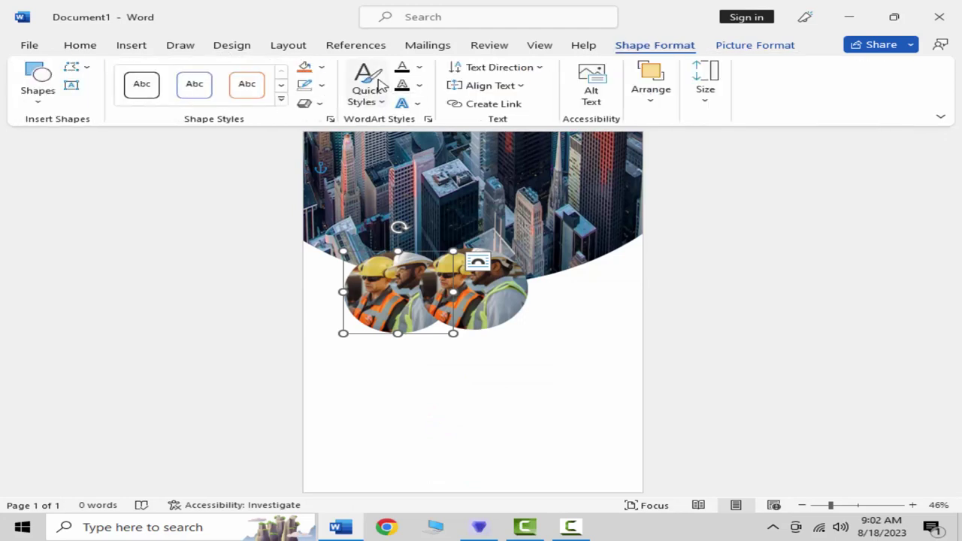
left_click(304, 67)
left_click(322, 67)
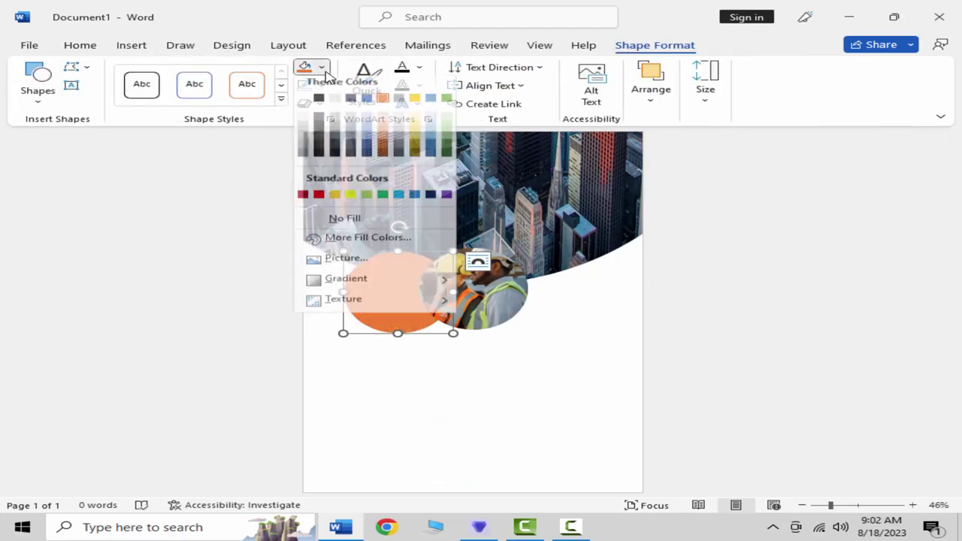
left_click(366, 263)
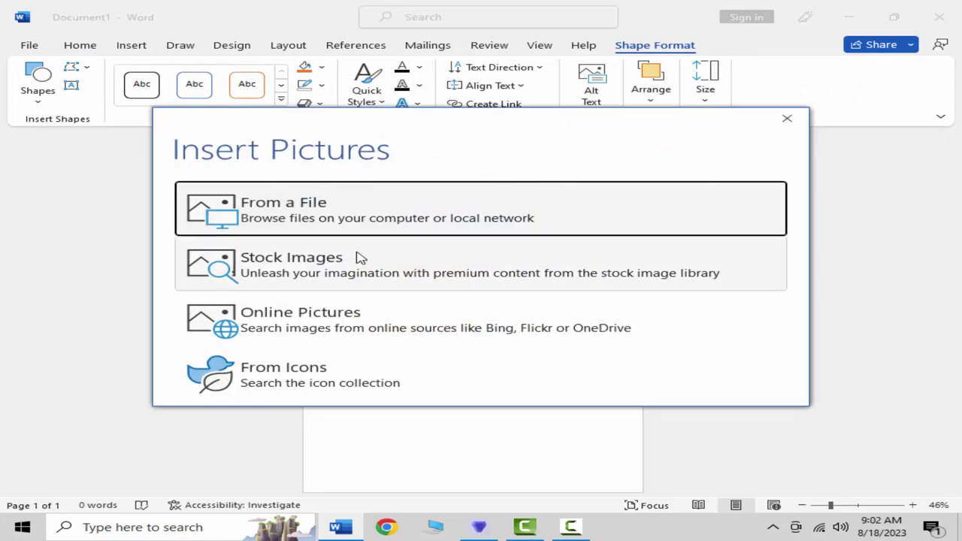
left_click(371, 213)
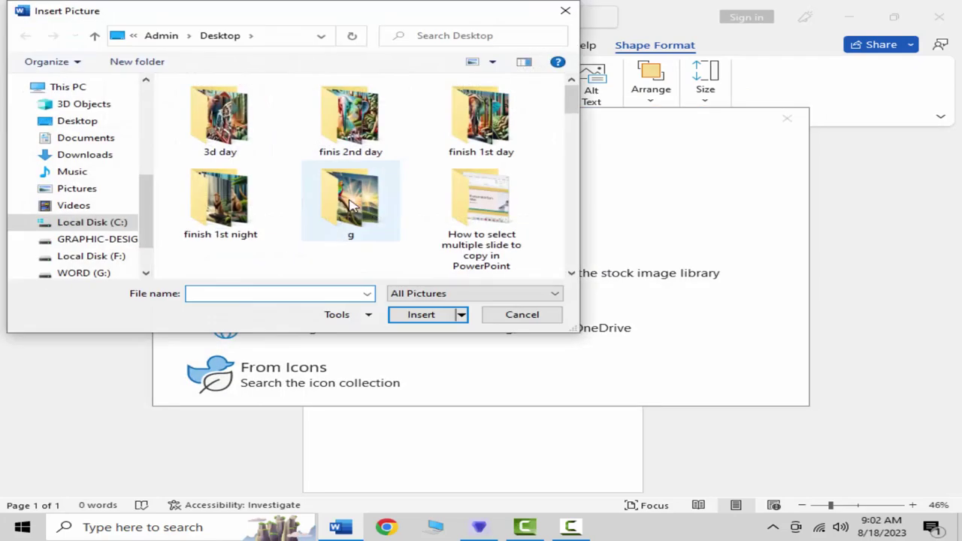
scroll(350, 207, "down", 3)
scroll(353, 214, "down", 2)
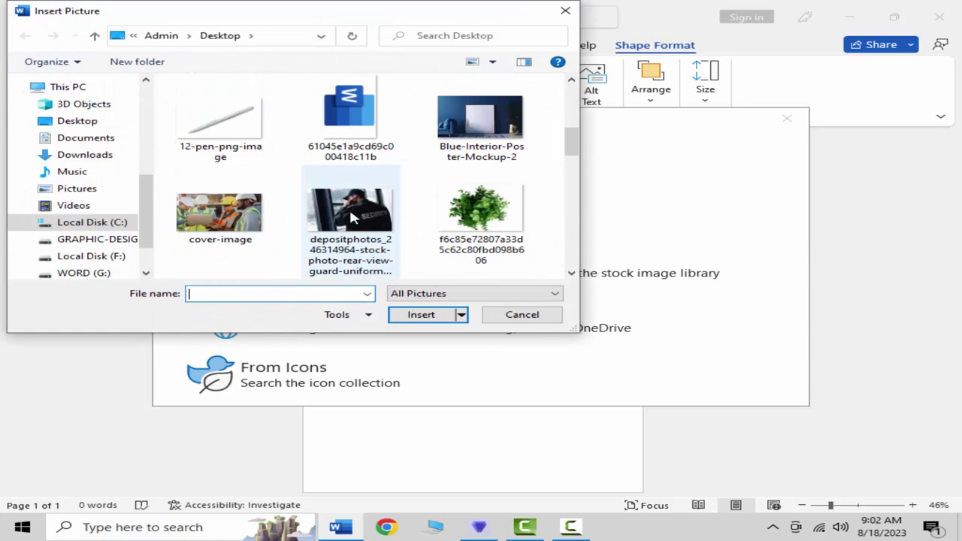
double_click(218, 213)
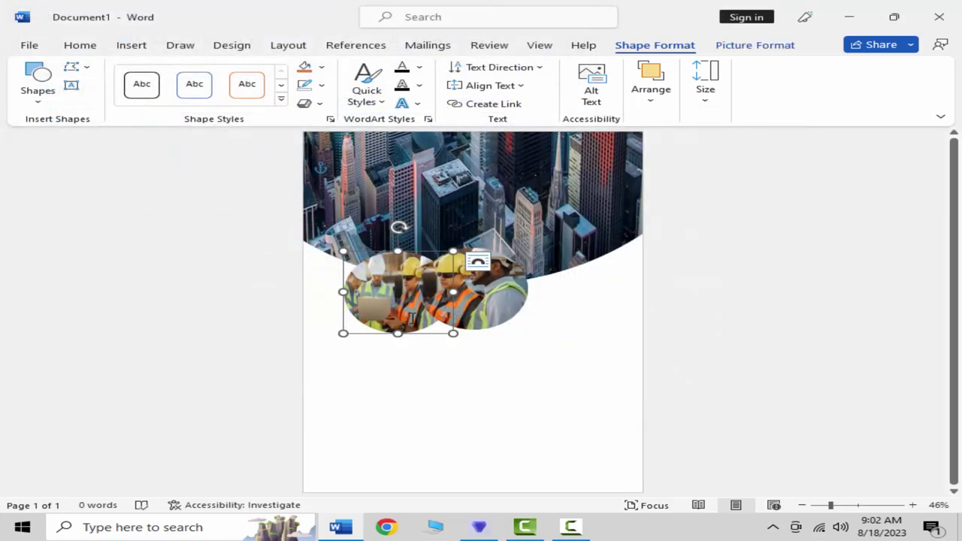
left_click(778, 45)
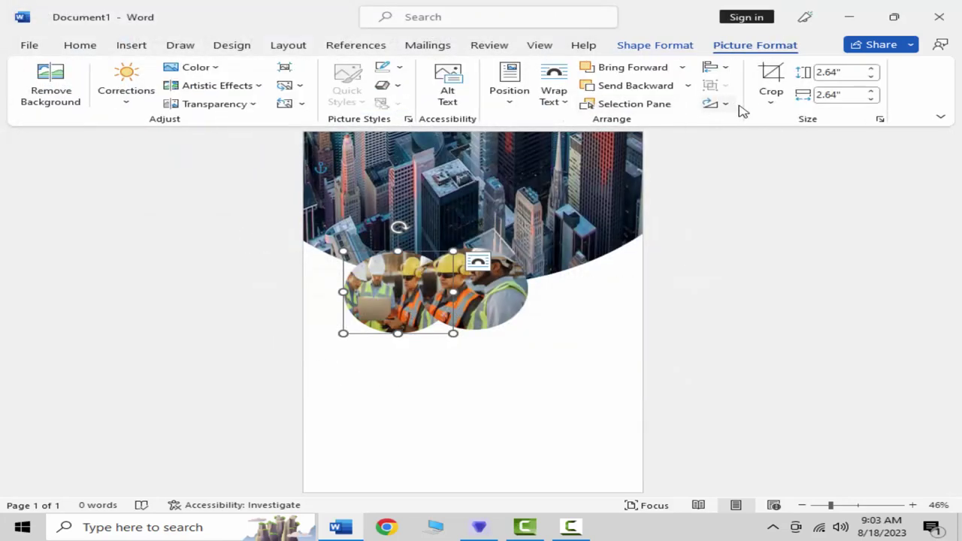
Crop the left photo to Fit, then reposition and enlarge it to frame two workers at the laptop.
left_click(770, 96)
left_click(797, 205)
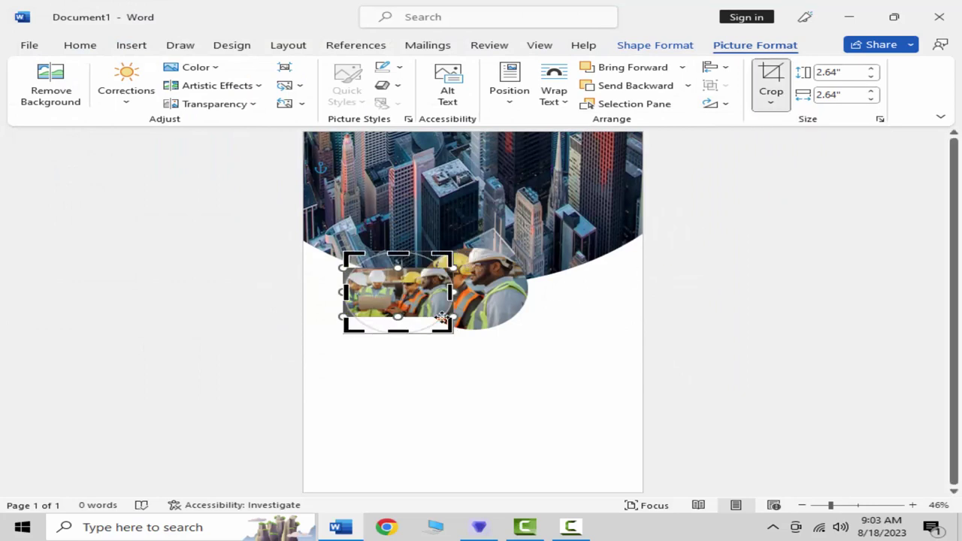
left_click(475, 339)
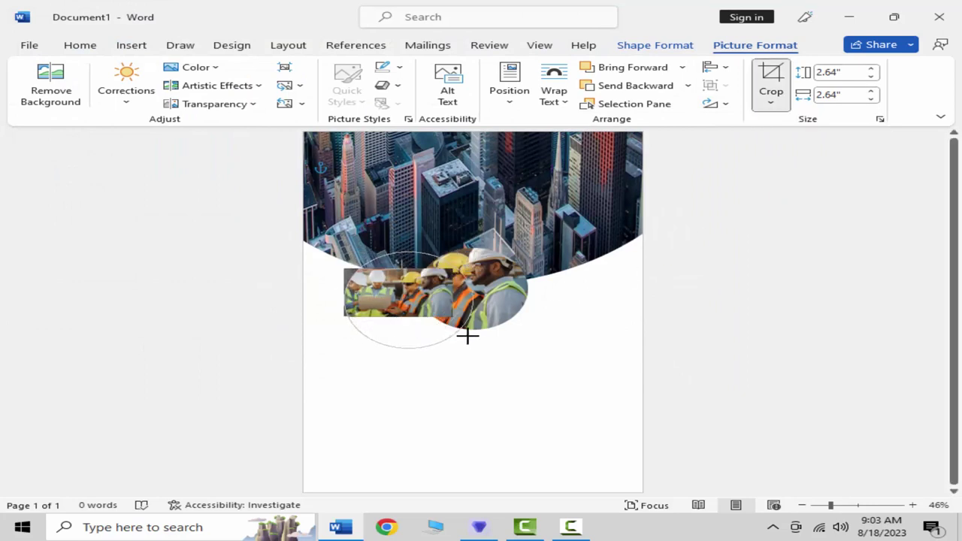
mouse_move(455, 328)
left_mouse_down()
mouse_move(426, 304)
mouse_move(496, 352)
mouse_move(476, 317)
left_mouse_up()
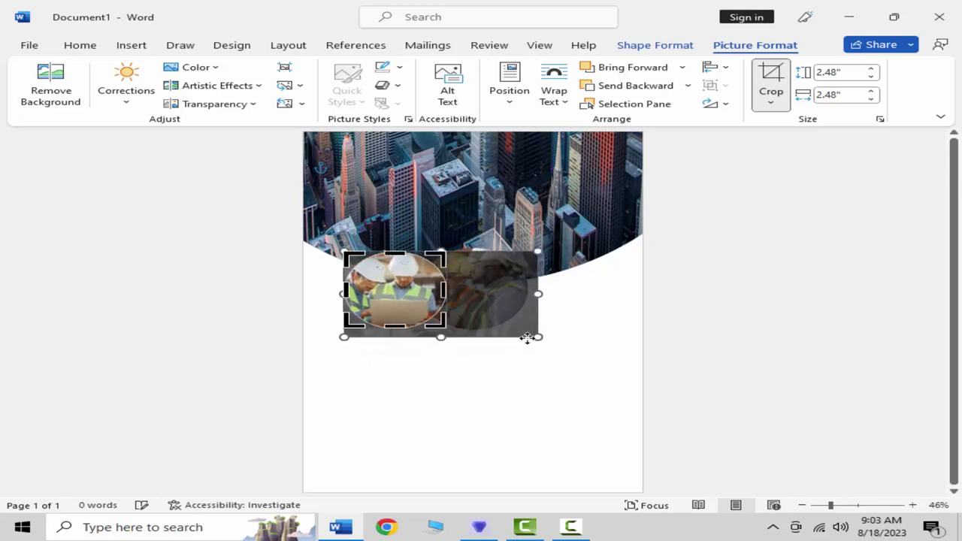
mouse_move(537, 338)
left_mouse_down()
mouse_move(551, 346)
mouse_move(511, 327)
left_mouse_up()
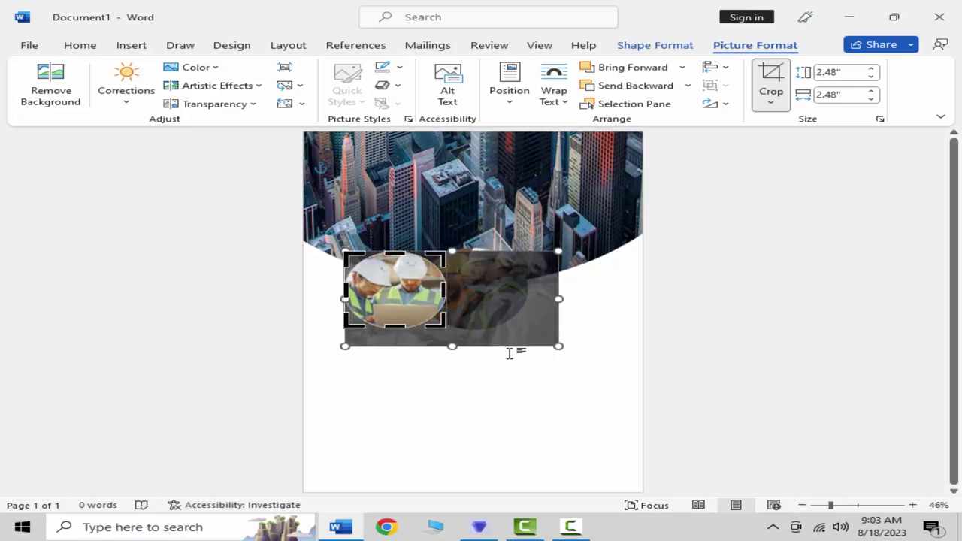
left_click(613, 366)
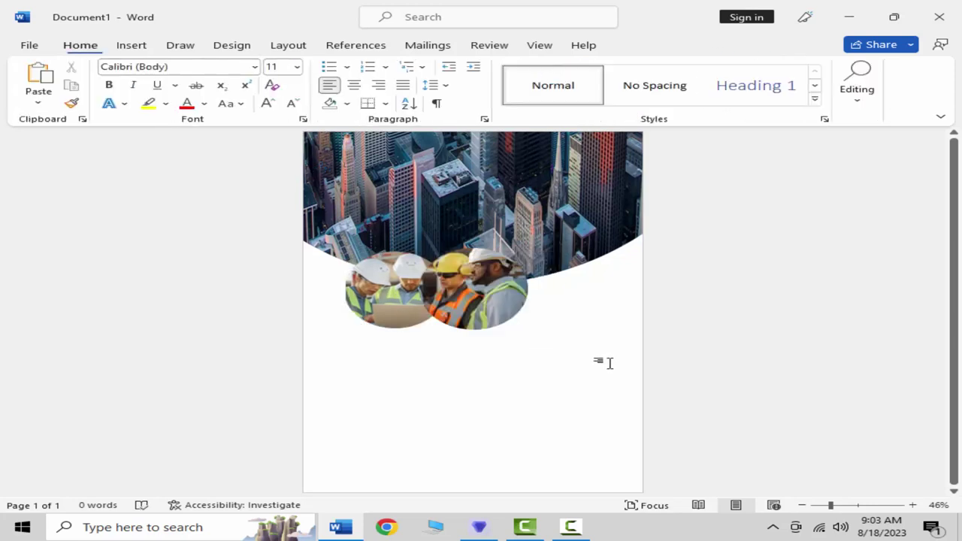
Nudge the left circle picture slightly further left.
left_click(397, 319)
left_click(529, 369)
left_click(400, 303)
mouse_move(362, 254)
left_mouse_down()
mouse_move(369, 251)
mouse_move(349, 257)
left_mouse_up()
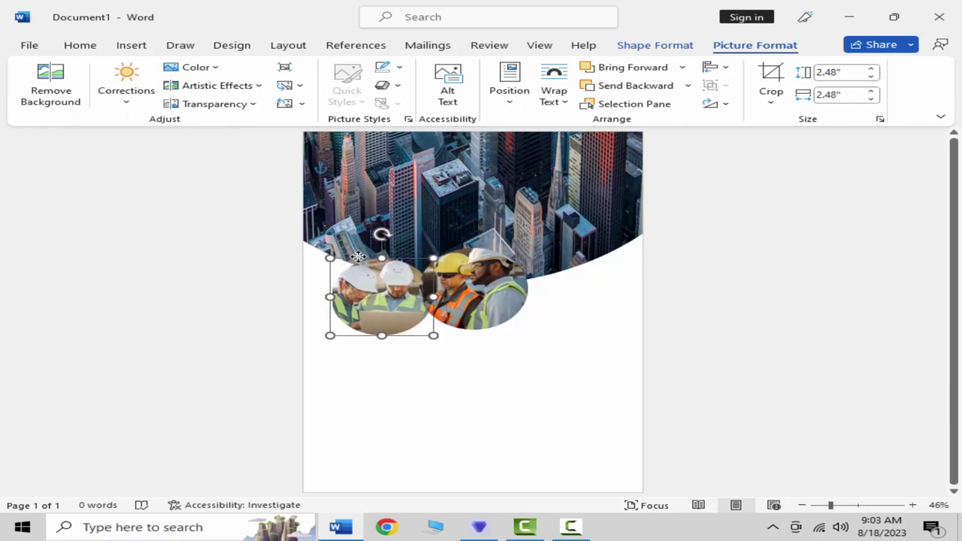
Paste a copy of the right circle photo and drop it onto the page.
left_click(459, 296)
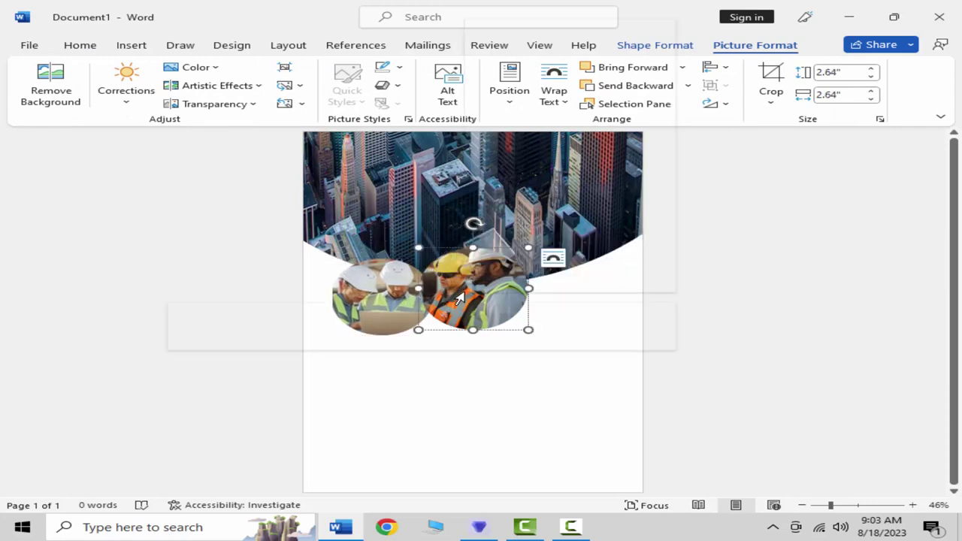
right_click(466, 258)
left_click(513, 113)
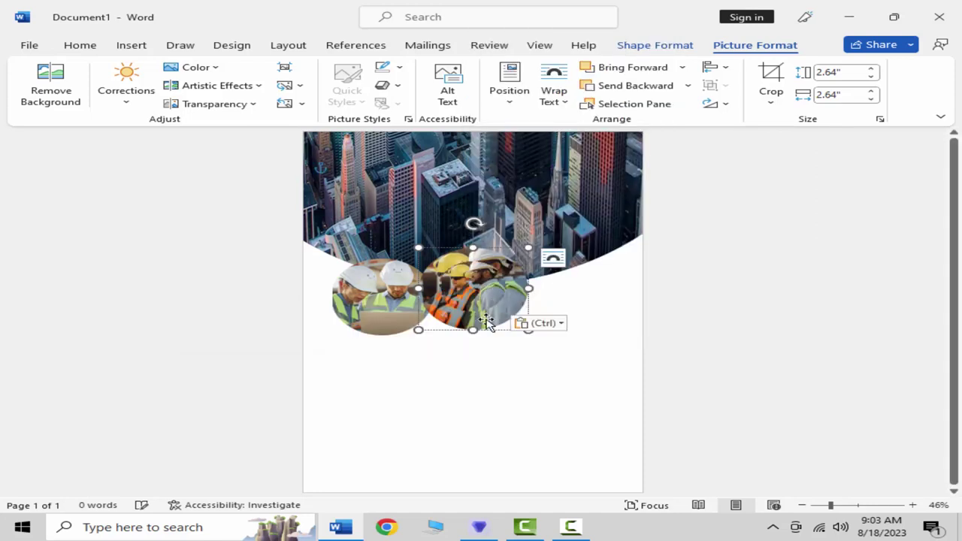
mouse_move(493, 298)
left_mouse_down()
mouse_move(546, 342)
mouse_move(481, 305)
left_mouse_up()
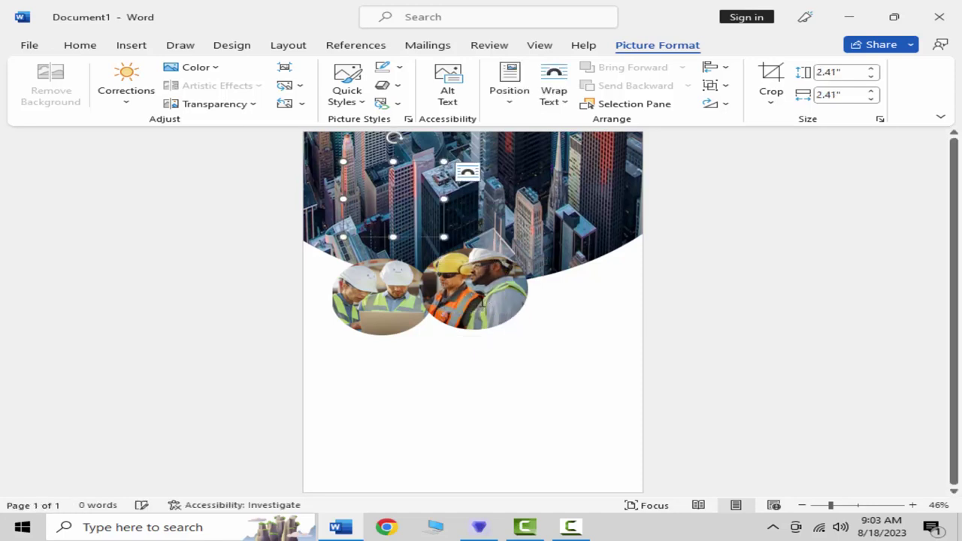
Set the copy to In Front of Text, move it right, and send the city banner to back.
left_click(560, 109)
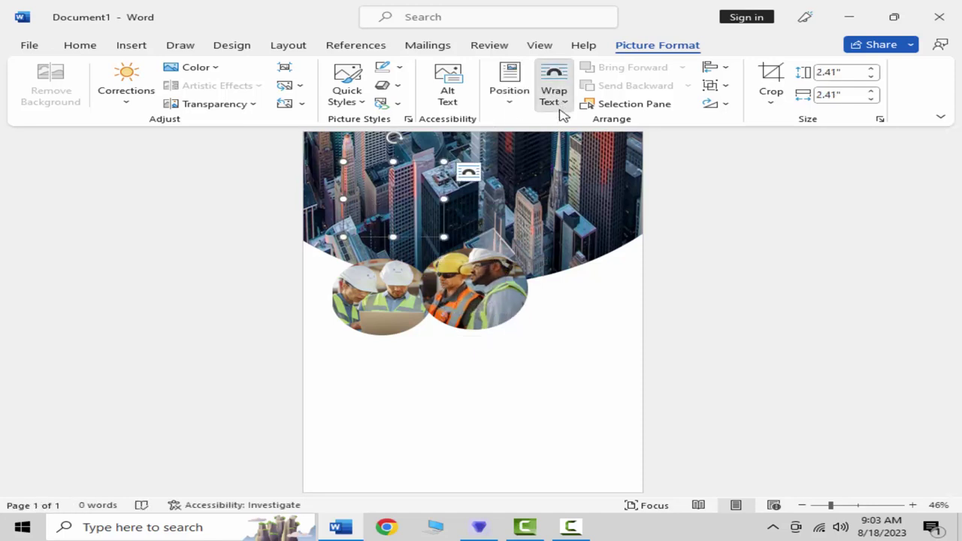
left_click(584, 248)
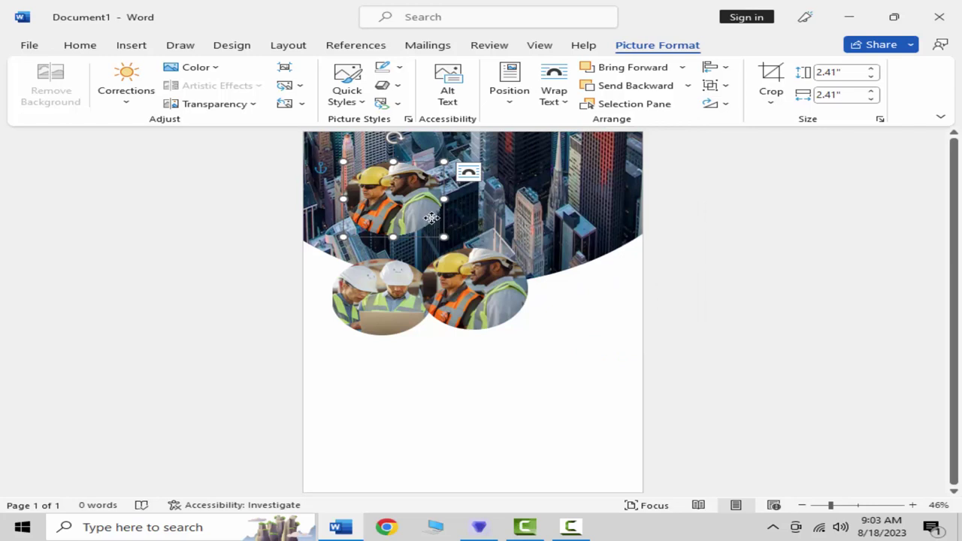
left_click_drag(430, 218, 602, 316)
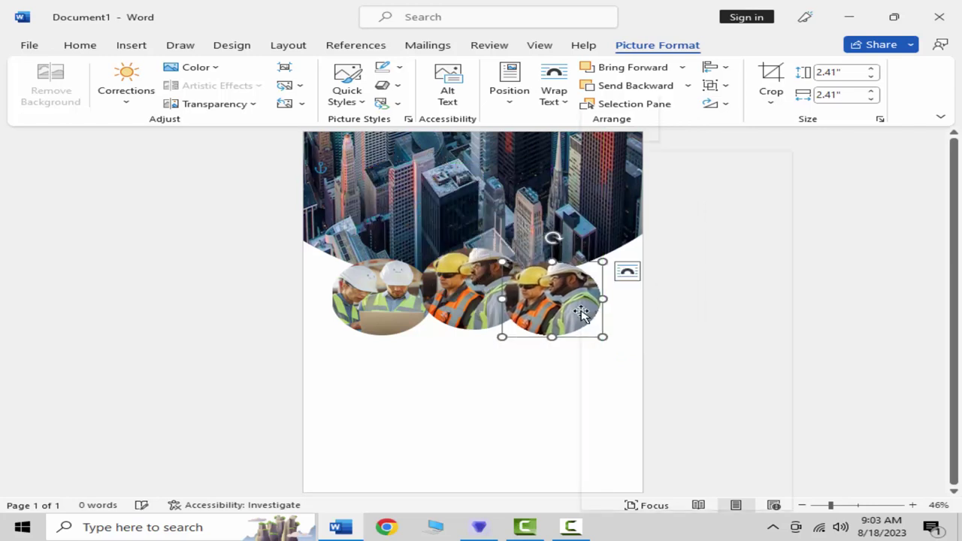
right_click(581, 311)
left_click(579, 331)
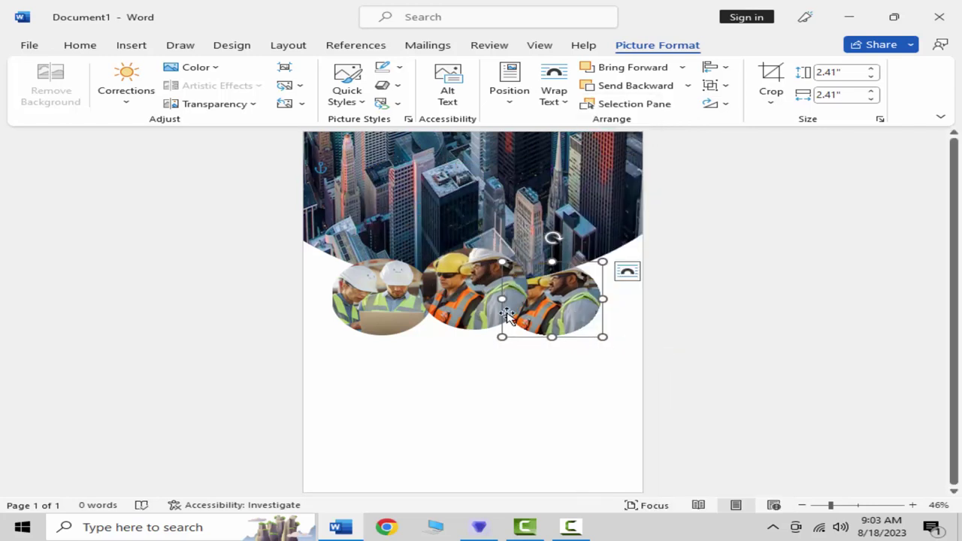
left_click(587, 230)
right_click(585, 232)
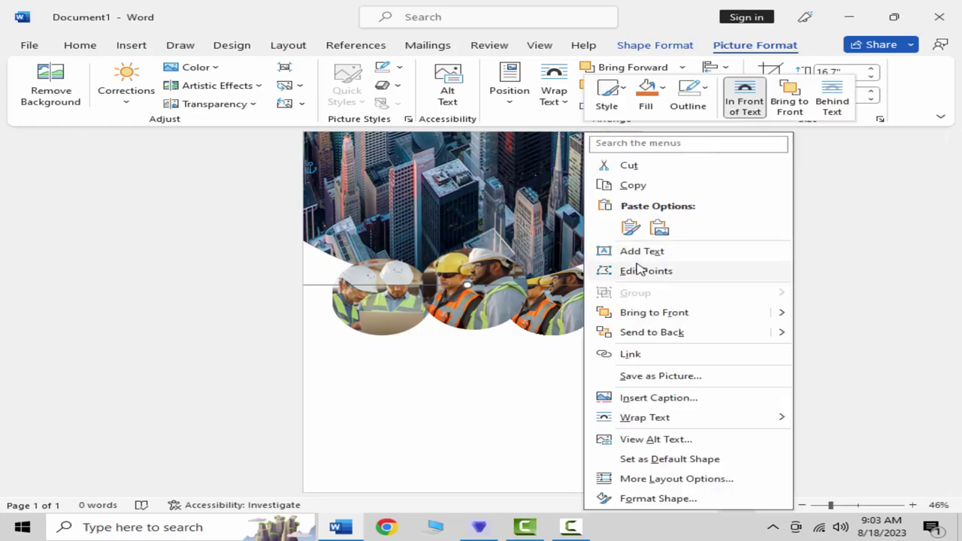
left_click(651, 332)
Resize and lower the extra circle copy, then delete it, leaving the two overlapping circles.
mouse_move(576, 307)
left_mouse_down()
mouse_move(593, 299)
mouse_move(575, 304)
left_mouse_up()
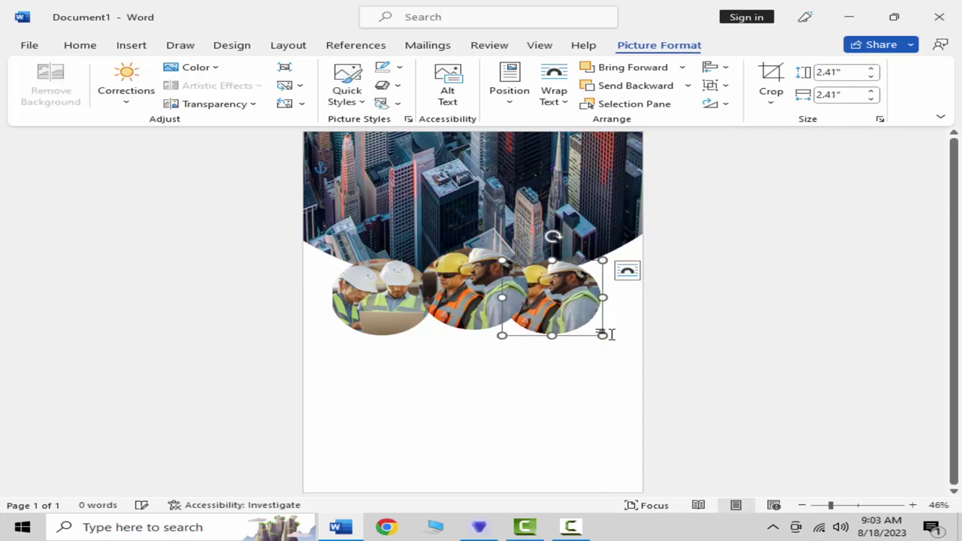
left_click_drag(603, 335, 597, 331)
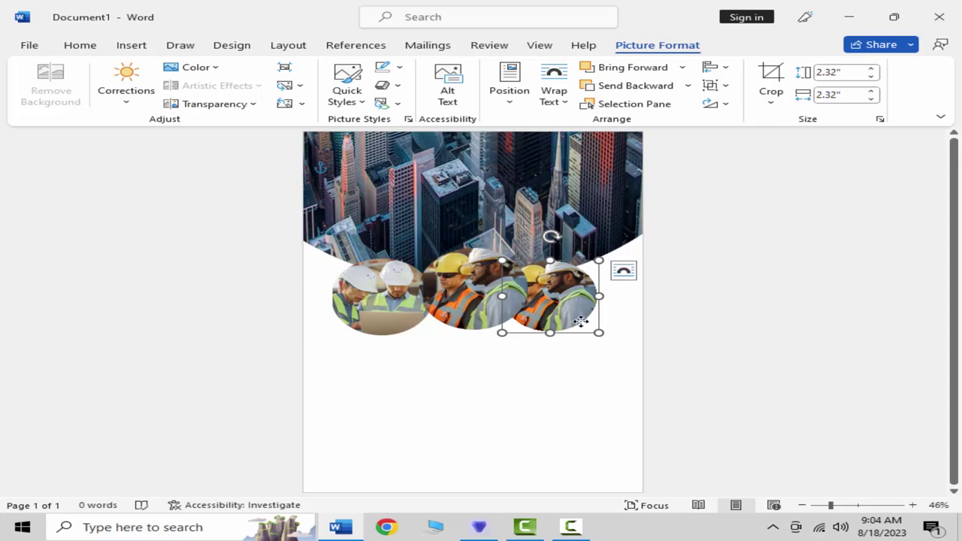
left_click_drag(581, 322, 593, 321)
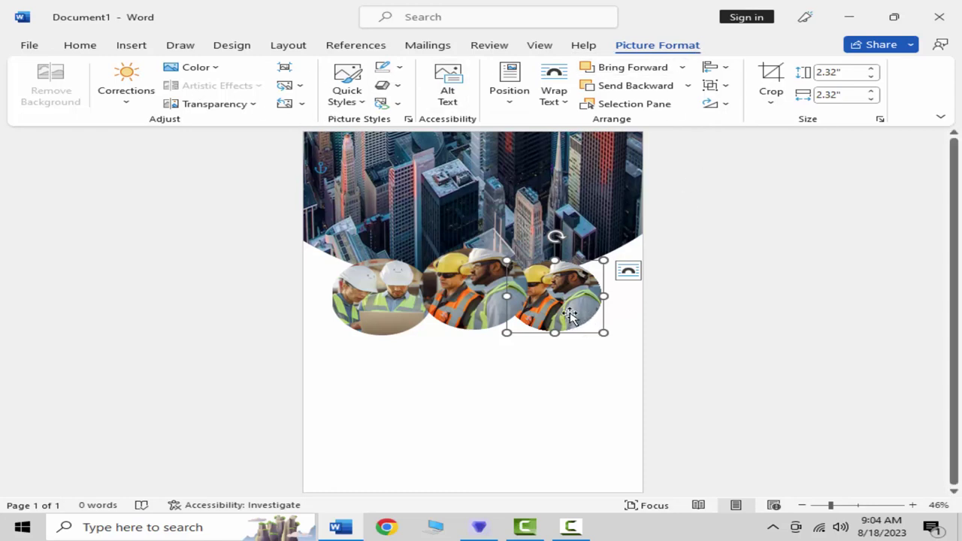
left_click_drag(566, 313, 565, 363)
right_click(565, 362)
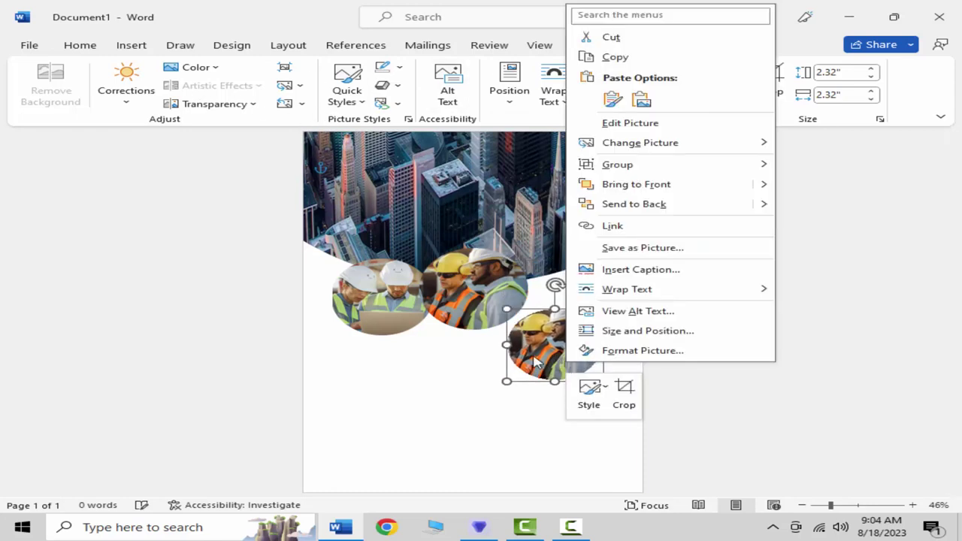
left_click(535, 361)
left_click(491, 410)
left_click(554, 331)
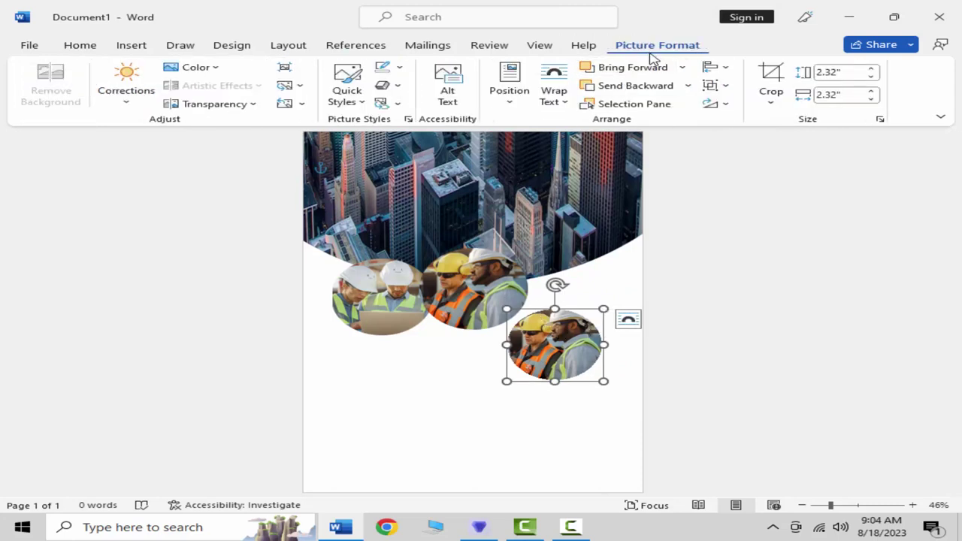
left_click(398, 67)
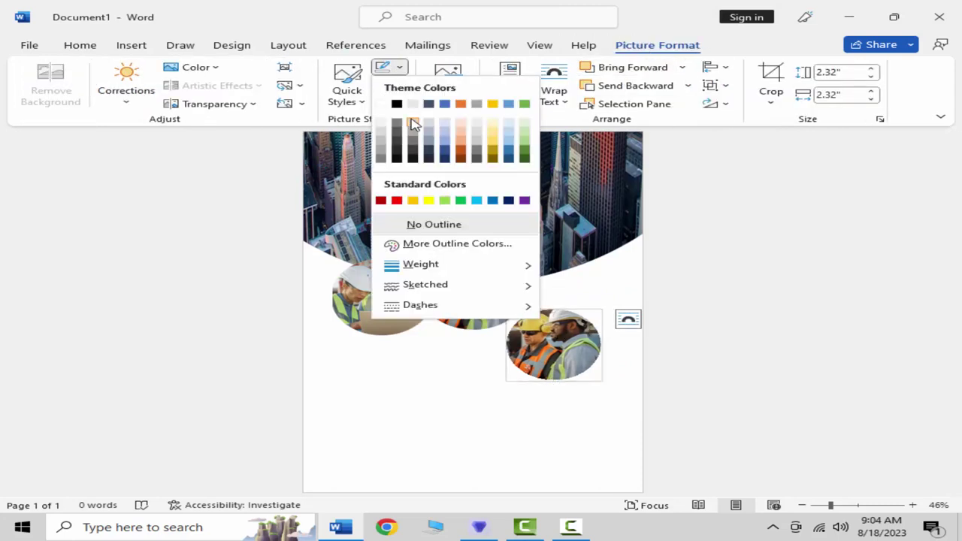
left_click(414, 124)
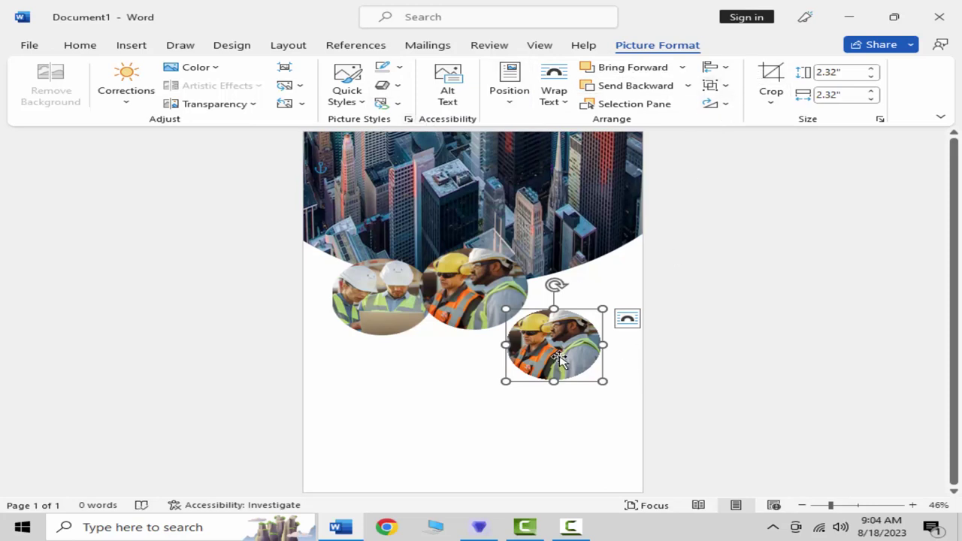
key("Delete")
left_click(469, 326)
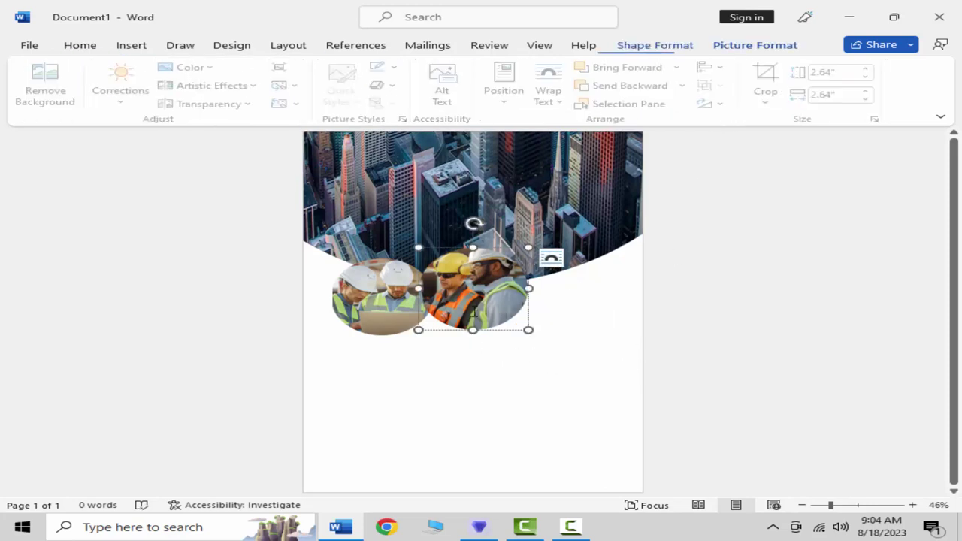
Copy the left laptop-workers circle photo and place the pasted copy right of the group.
left_click(362, 322)
right_click(369, 325)
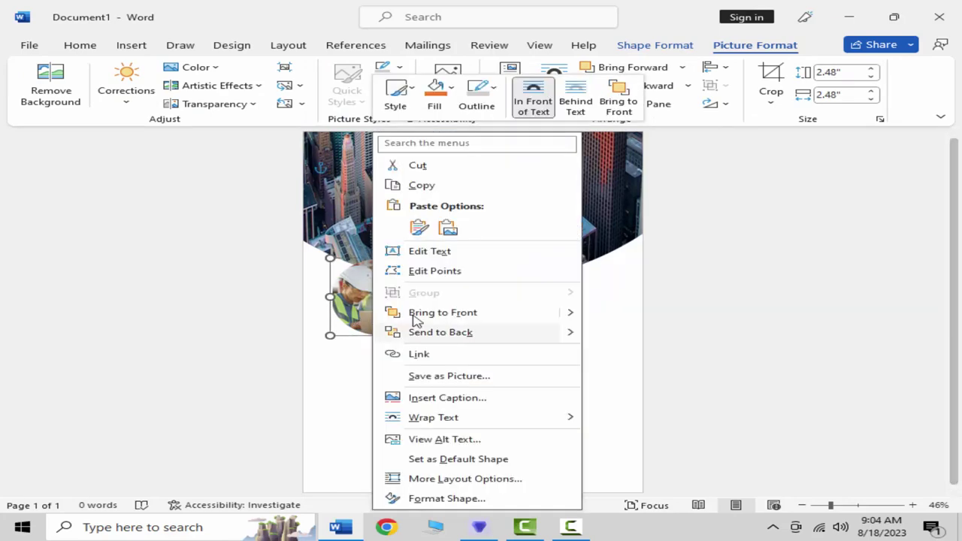
left_click(423, 189)
right_click(372, 297)
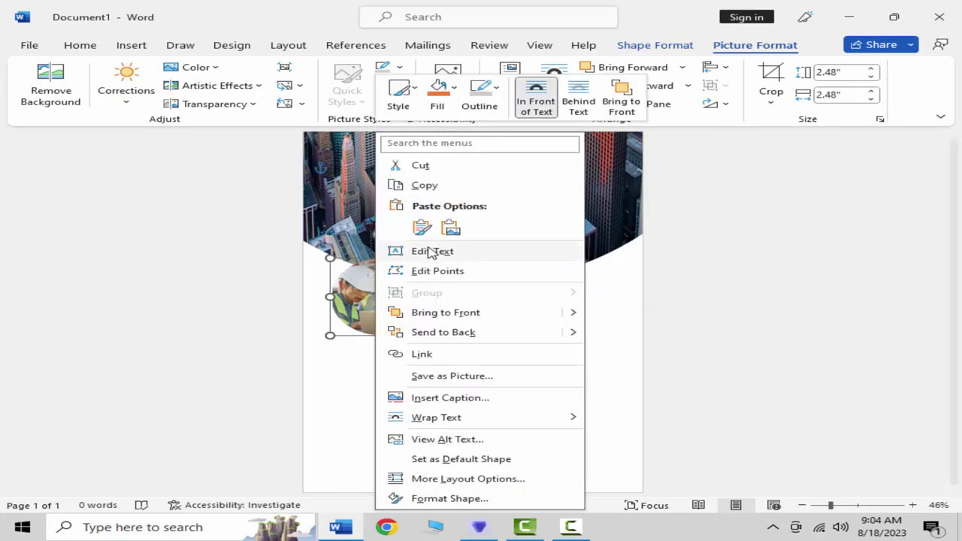
left_click(422, 227)
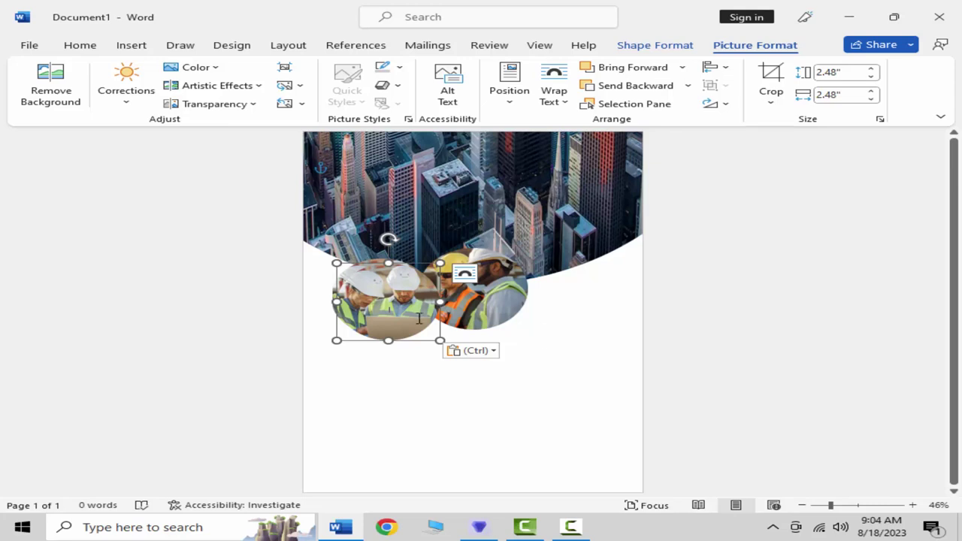
left_click_drag(418, 265, 581, 269)
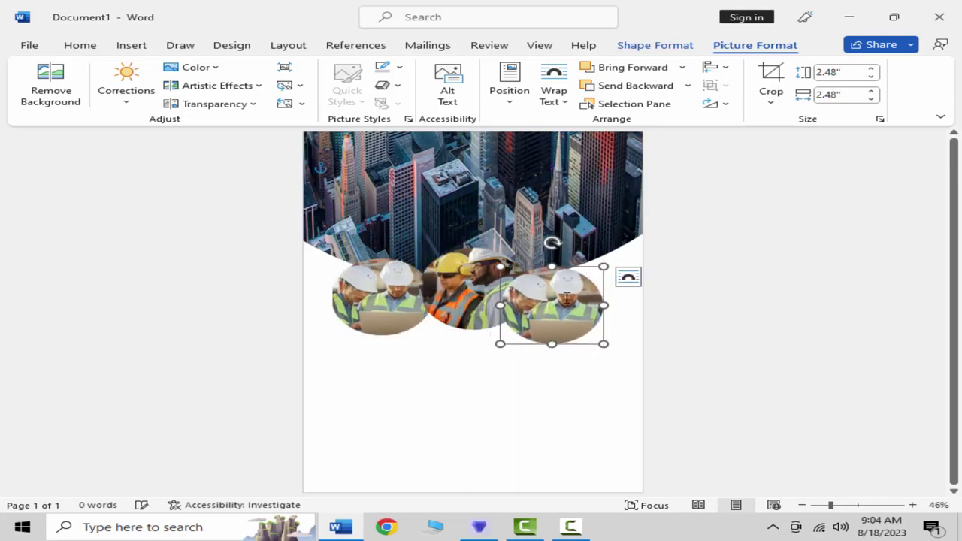
Send the new circle and the city banner to the back, then shift the third circle further right.
right_click(568, 294)
left_click(639, 333)
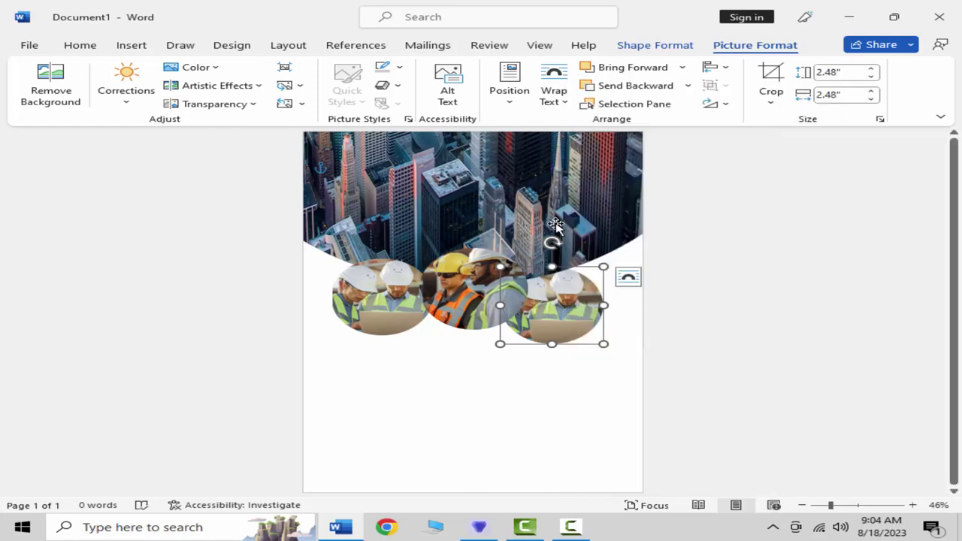
right_click(575, 256)
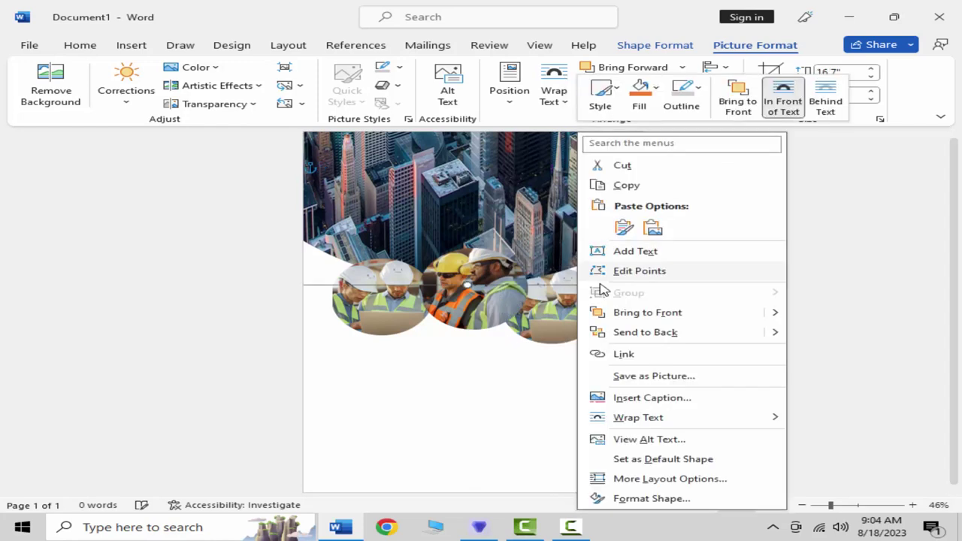
left_click(638, 333)
left_click(584, 317)
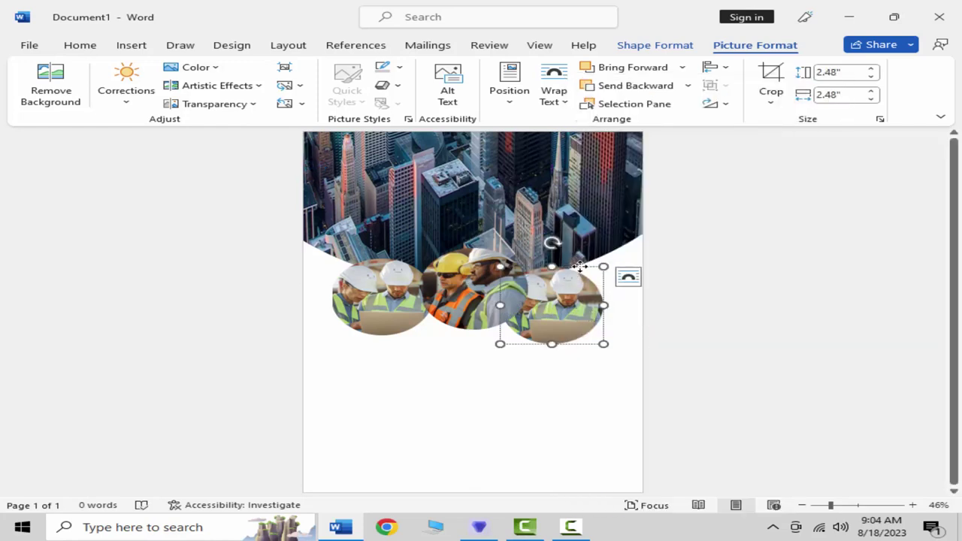
left_click_drag(580, 266, 595, 264)
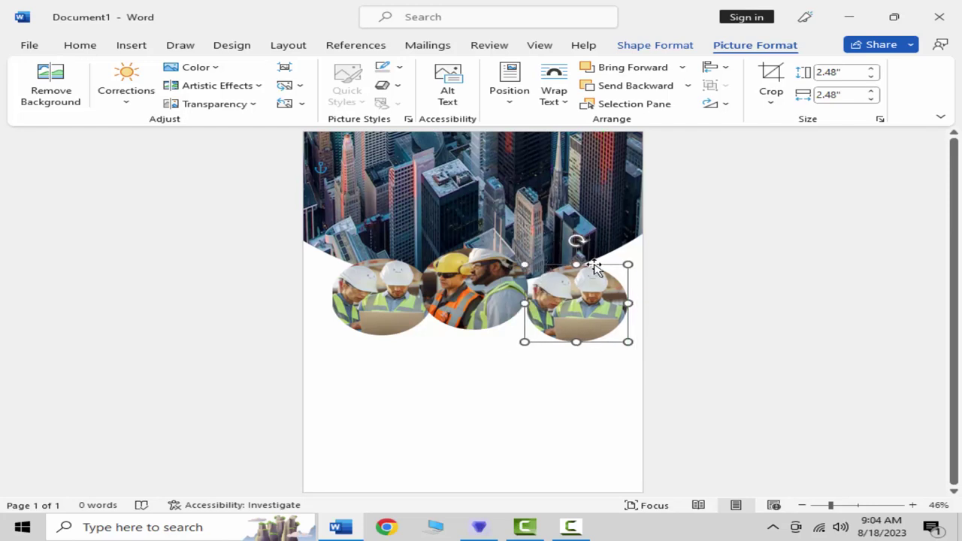
Give the left circle photo a yellow 6 pt outline.
left_click(427, 312)
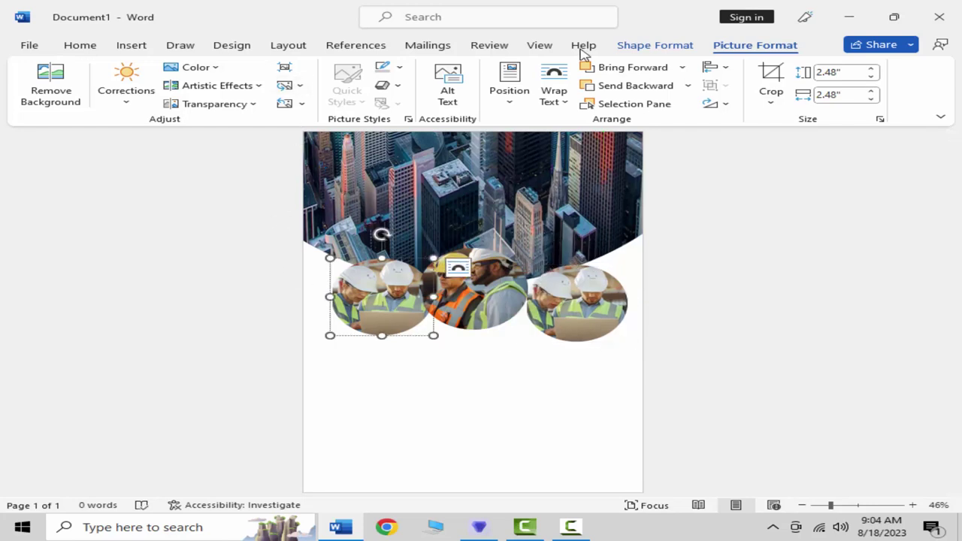
left_click(631, 46)
left_click(313, 84)
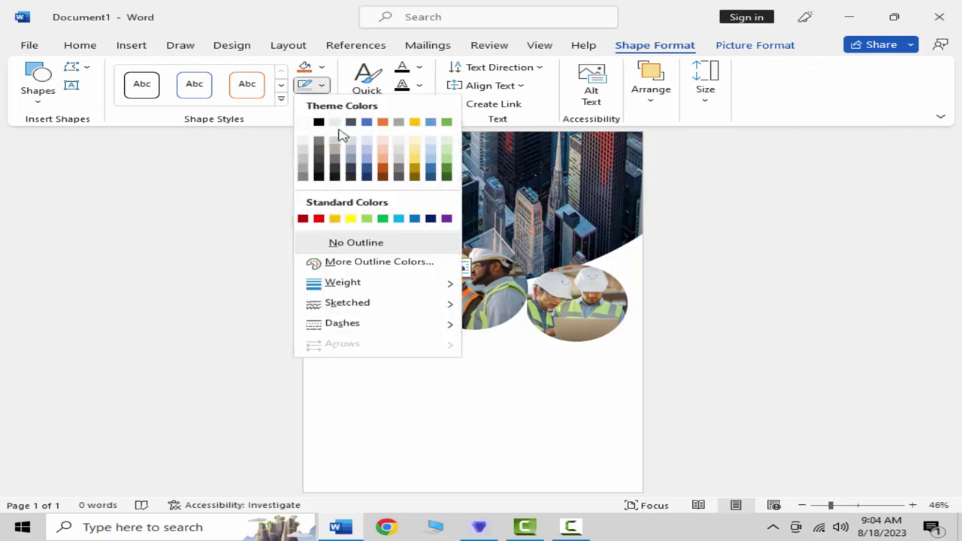
left_click(350, 219)
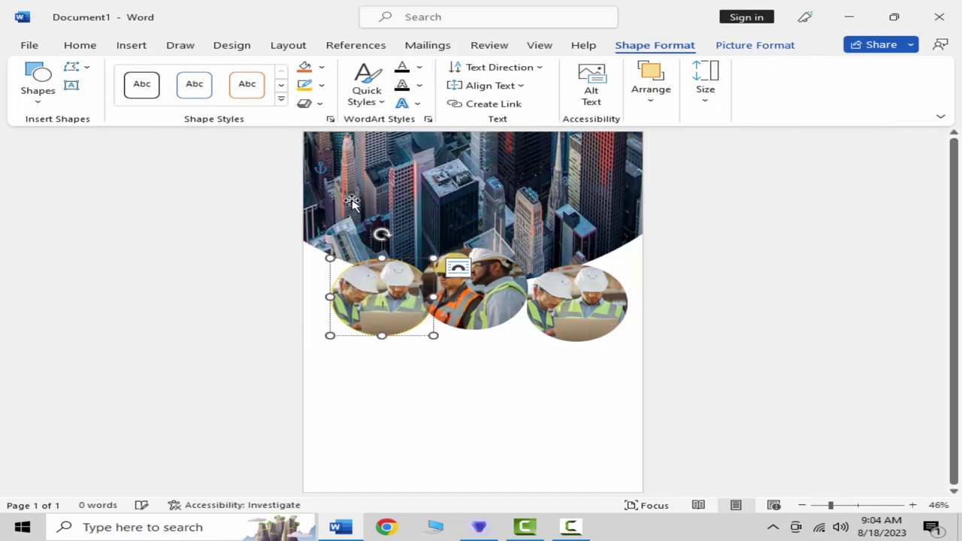
left_click(321, 85)
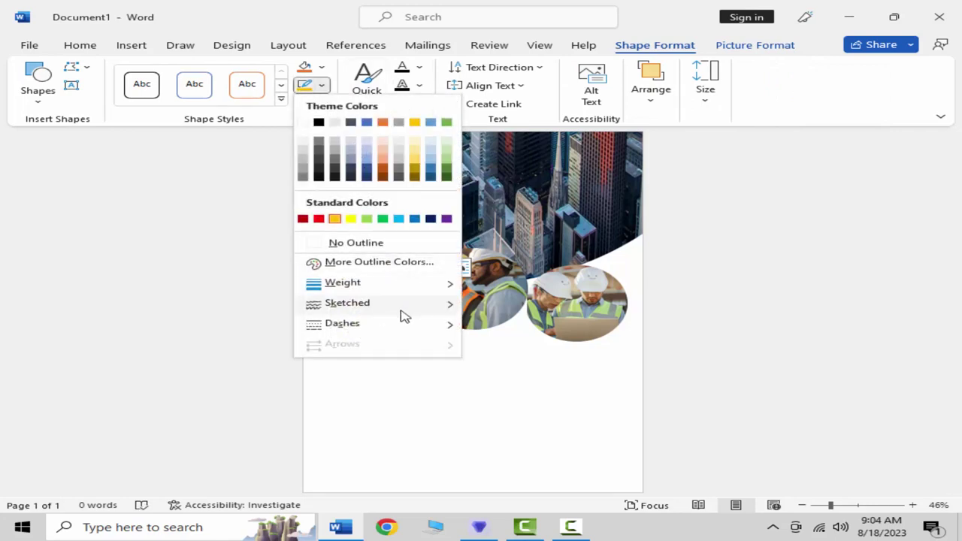
mouse_move(414, 288)
left_click(532, 429)
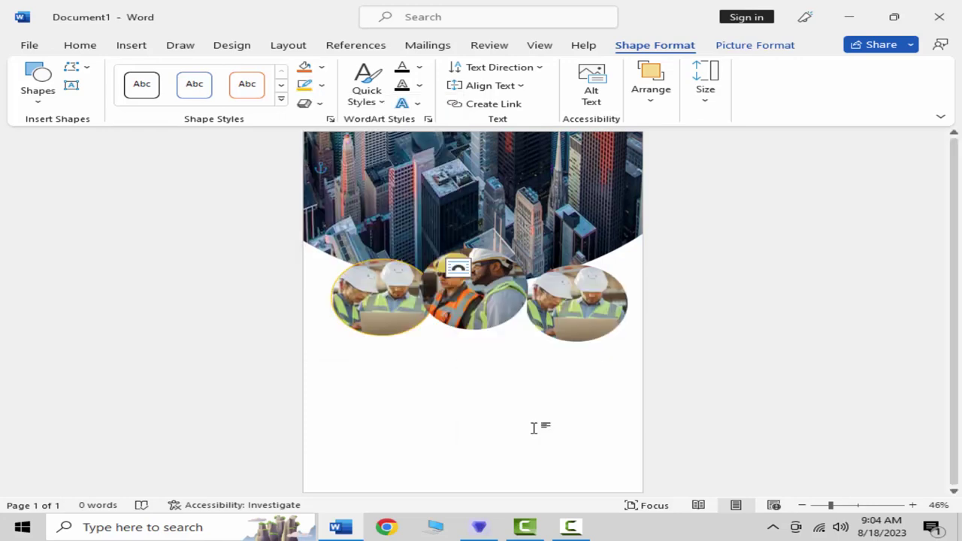
Give the middle circle photo the same thick yellow outline.
left_click(468, 323)
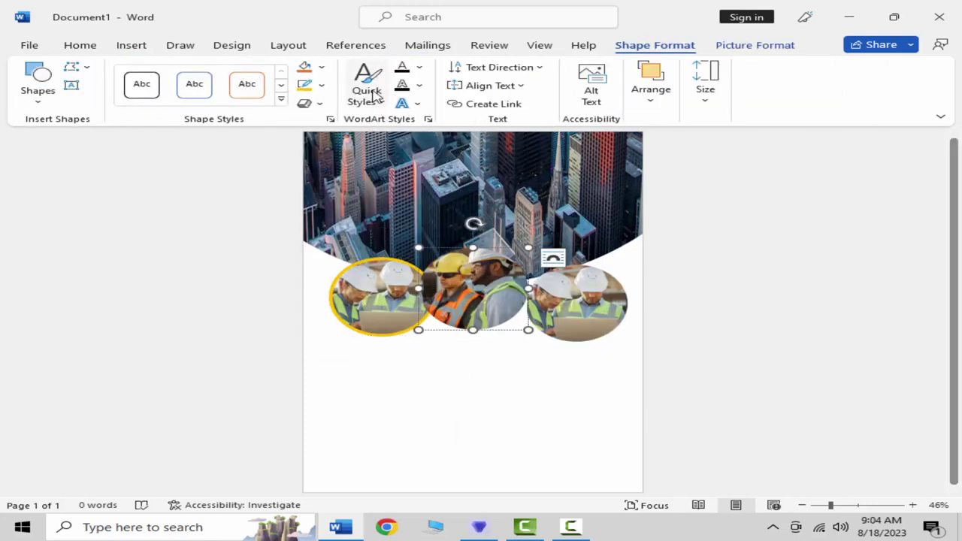
left_click(304, 85)
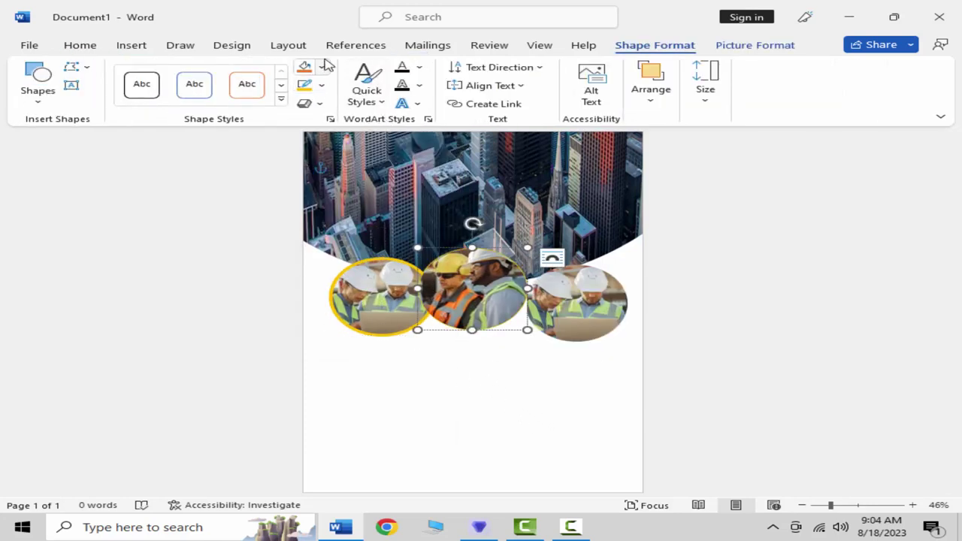
left_click(322, 86)
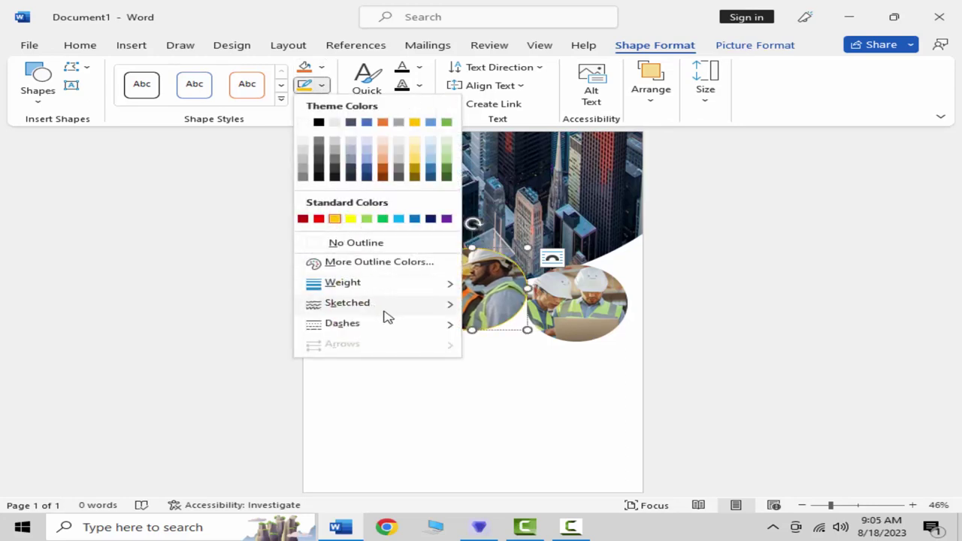
mouse_move(444, 284)
left_click(515, 426)
Give the right circle photo a 6 pt yellow outline.
left_click(511, 324)
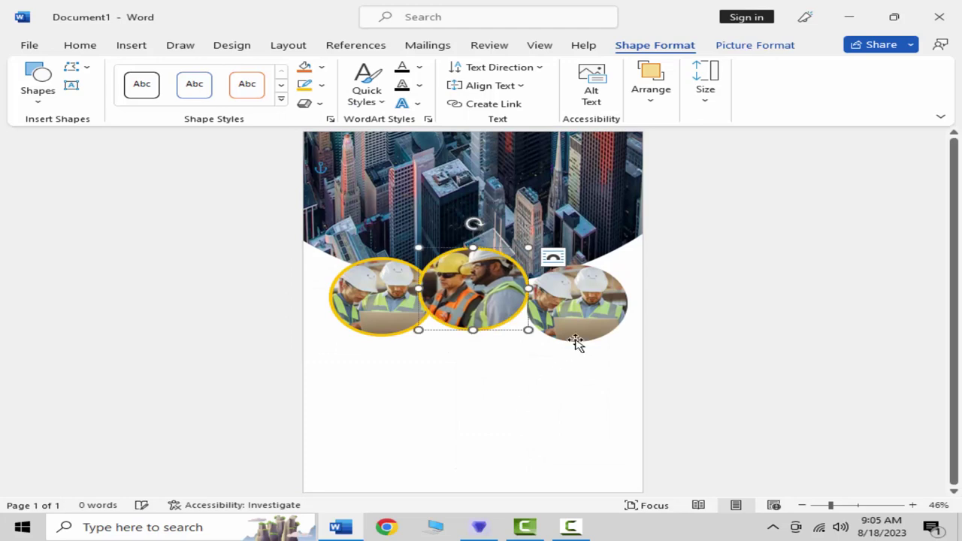
left_click(576, 337)
left_click(322, 85)
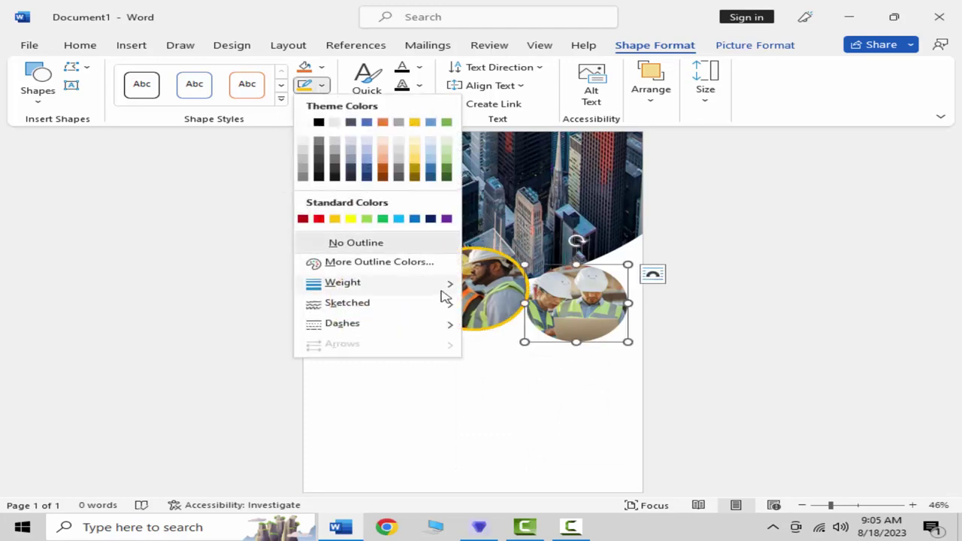
mouse_move(453, 283)
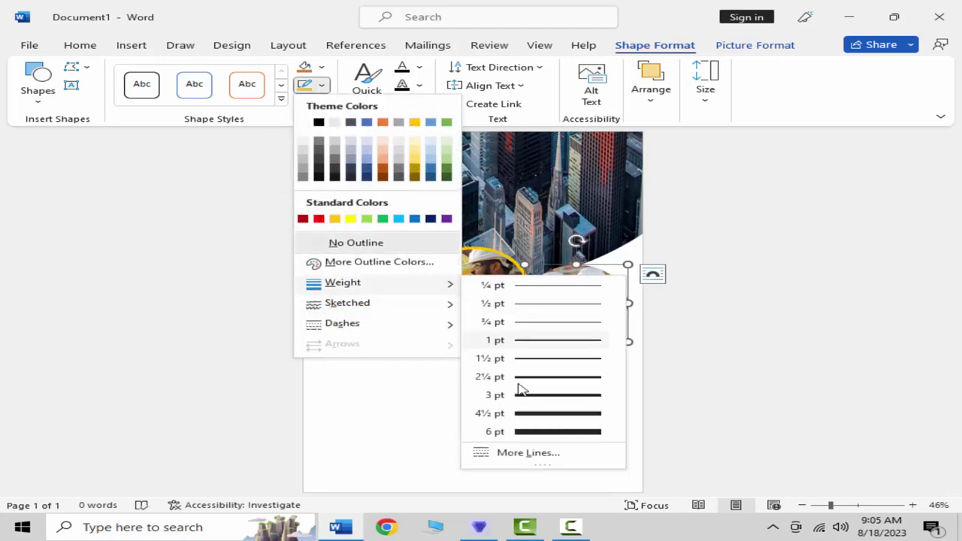
left_click(547, 431)
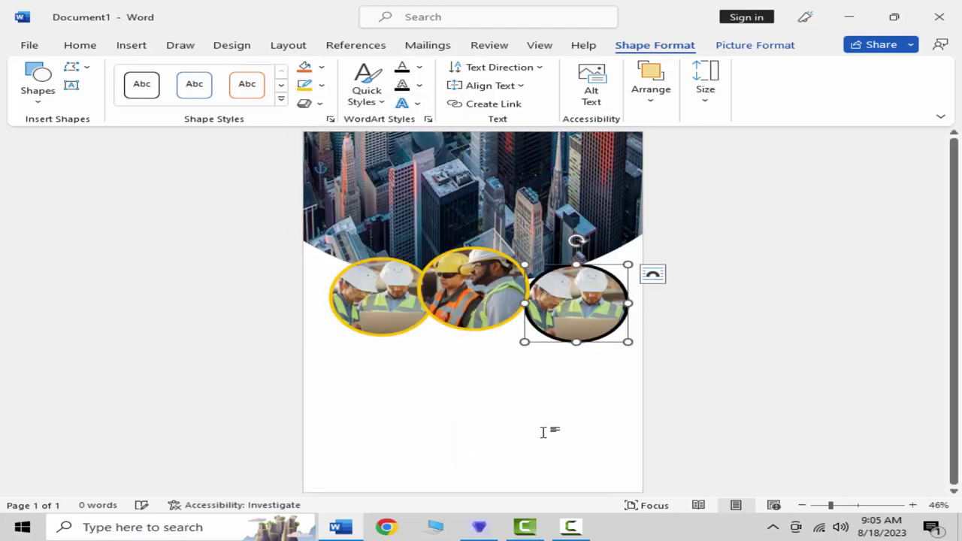
left_click(306, 88)
Shrink the right and left circle photos and move each in toward the middle circle.
left_click(522, 361)
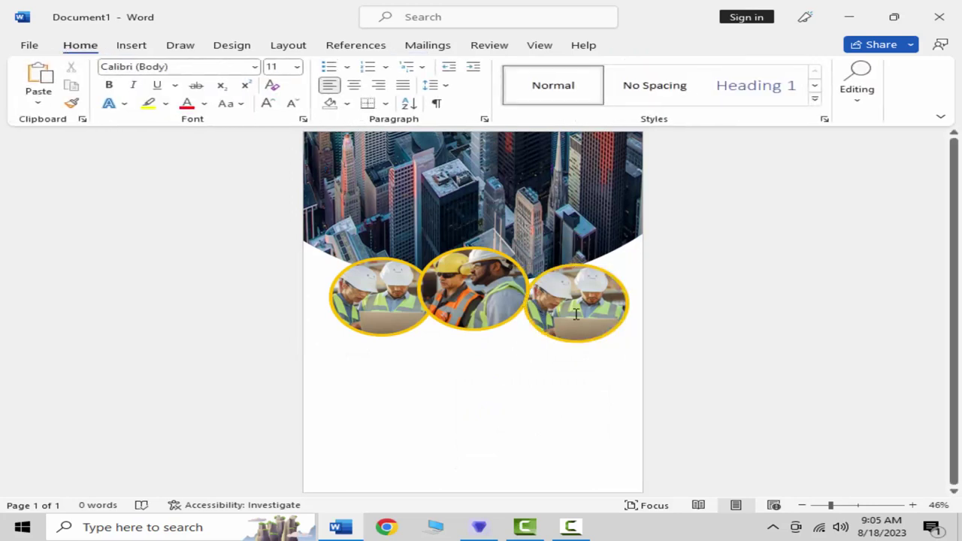
left_click(622, 334)
left_click_drag(622, 337, 591, 321)
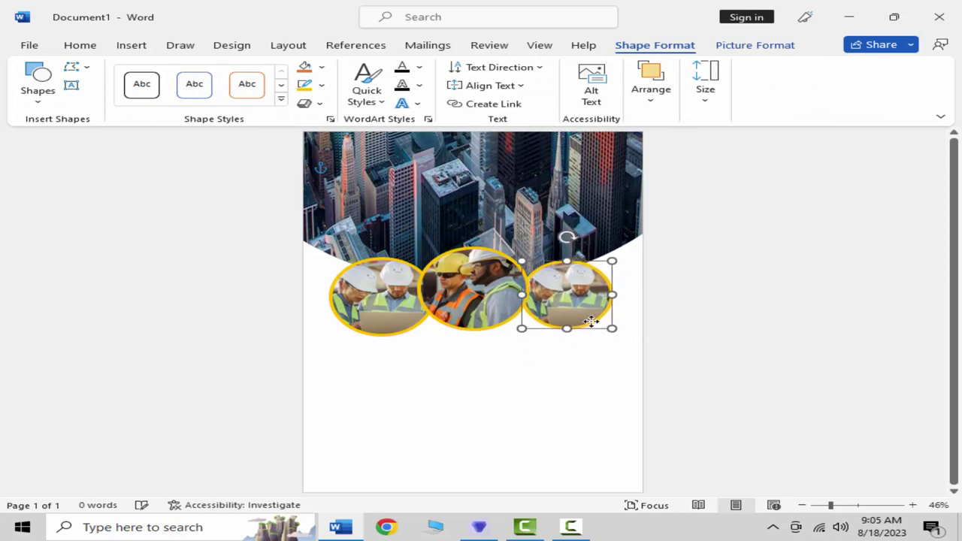
left_click(383, 320)
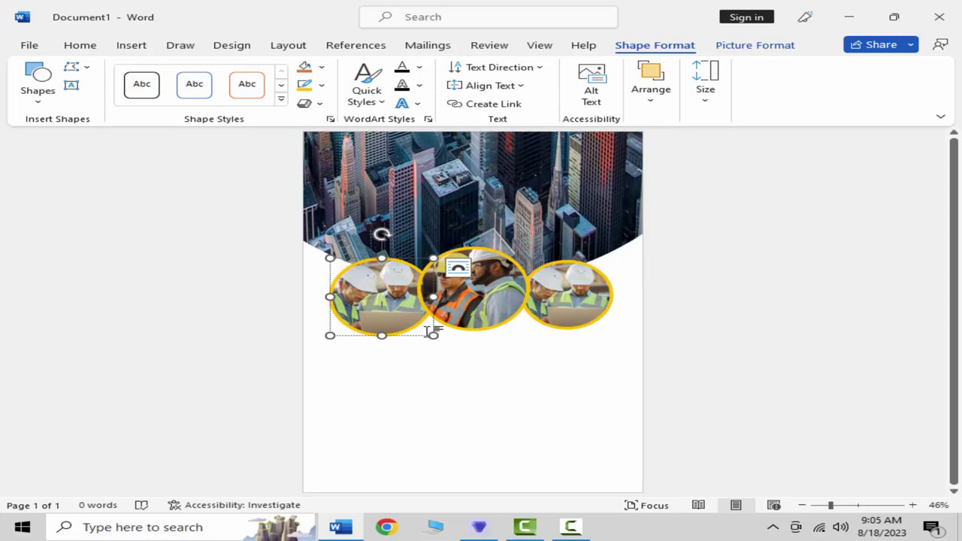
left_click_drag(433, 336, 406, 320)
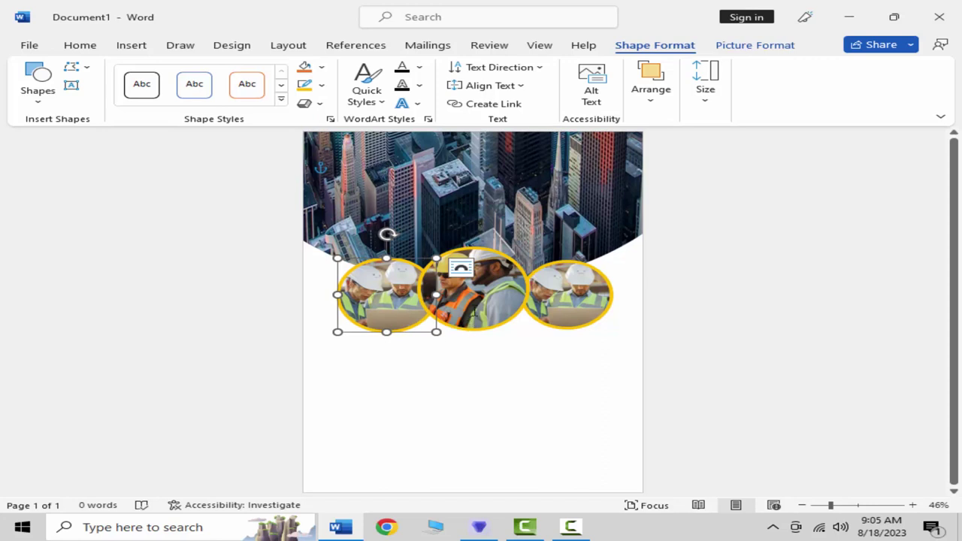
left_click(473, 318)
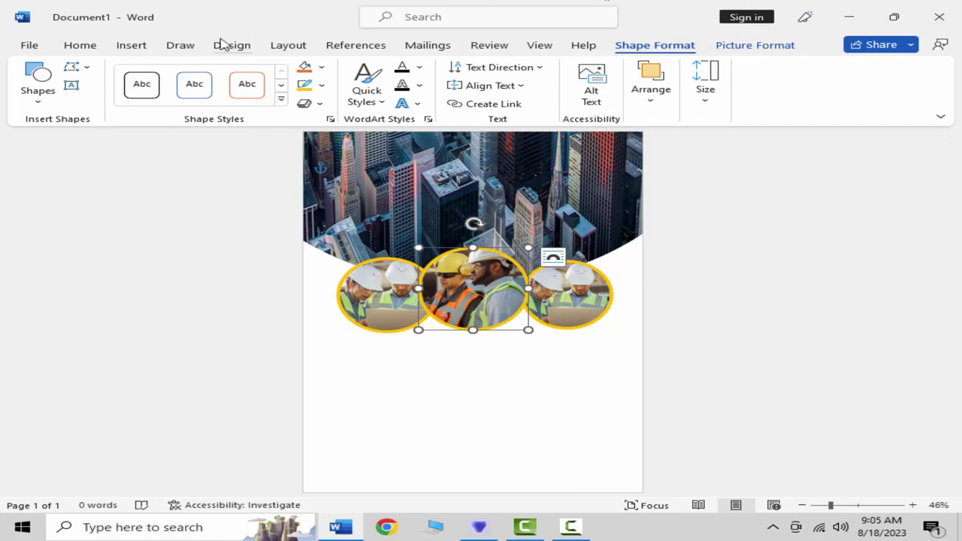
Give the middle circle a shadow: 95% size, 16 pt blur, 136° angle, 13 pt distance.
left_click(314, 105)
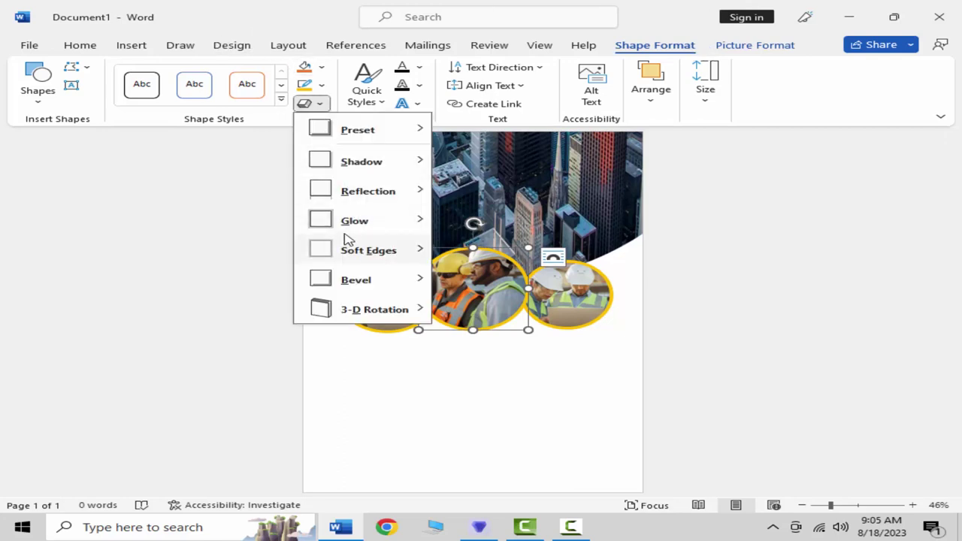
mouse_move(395, 134)
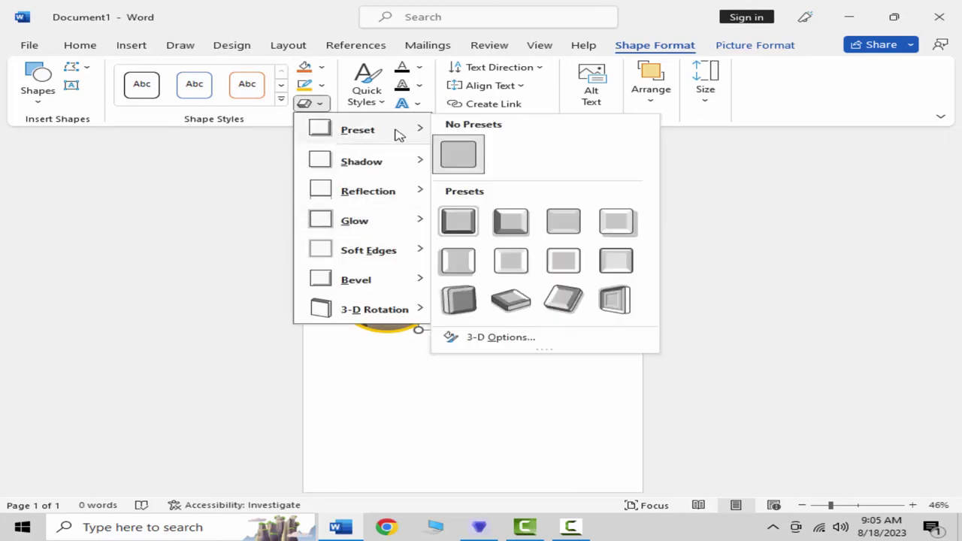
left_click(518, 342)
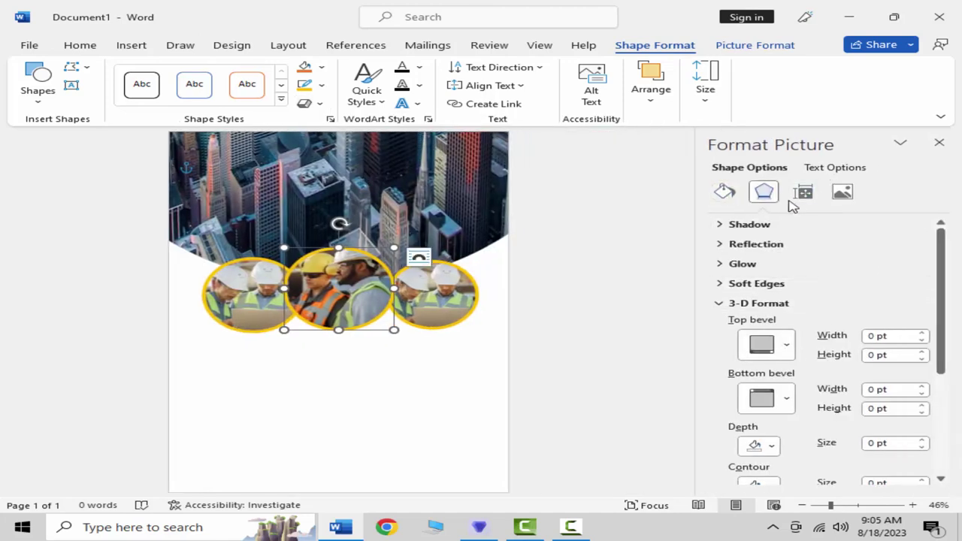
left_click(751, 225)
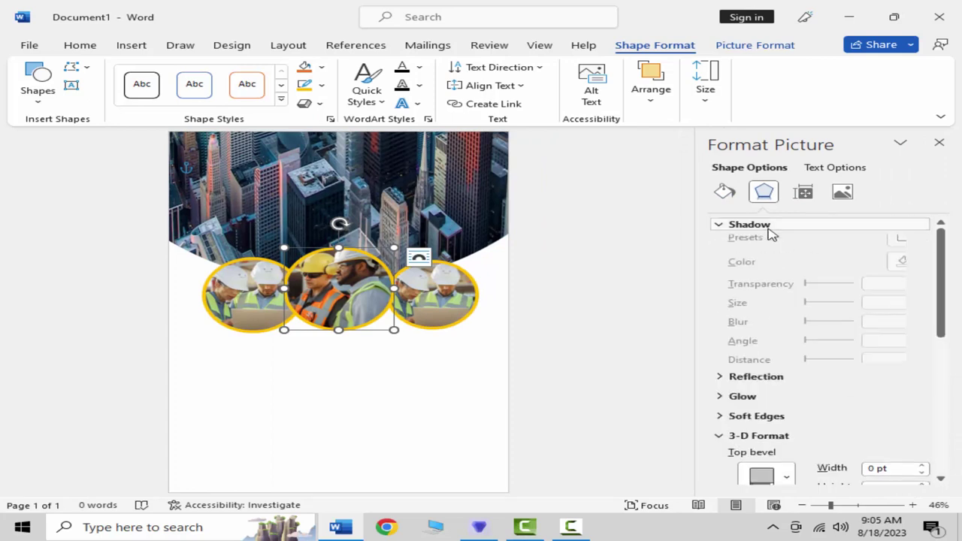
left_click_drag(806, 291, 810, 292)
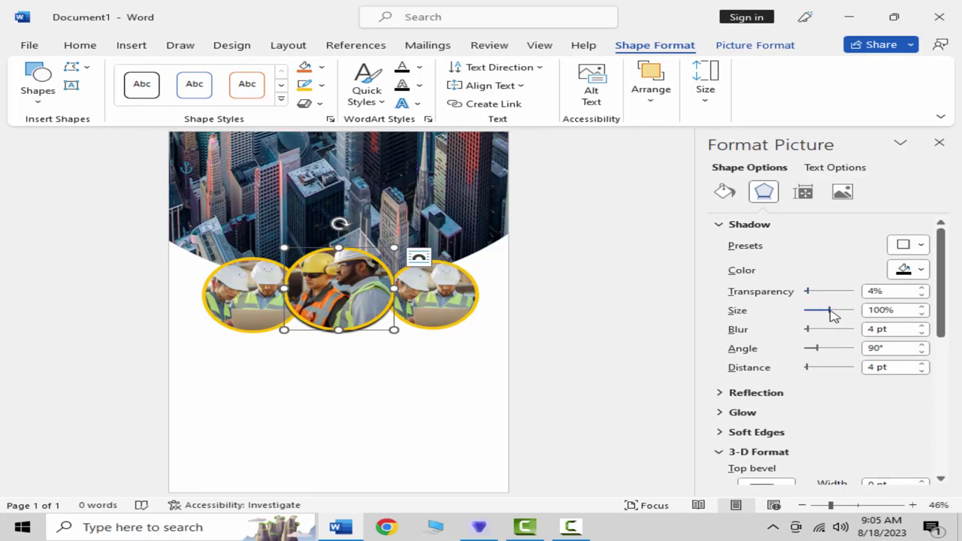
left_click_drag(831, 316, 830, 316)
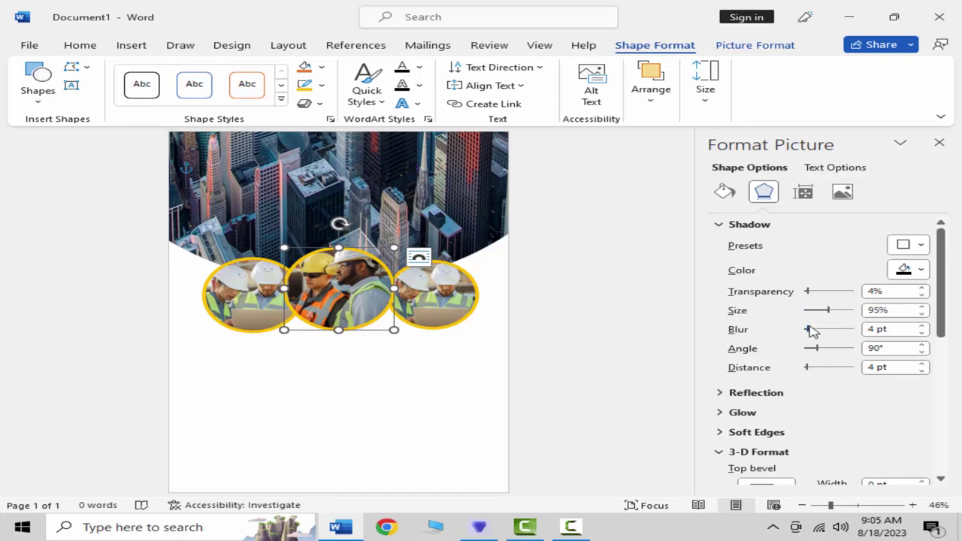
mouse_move(811, 328)
left_mouse_down()
mouse_move(825, 354)
mouse_move(808, 368)
left_mouse_up()
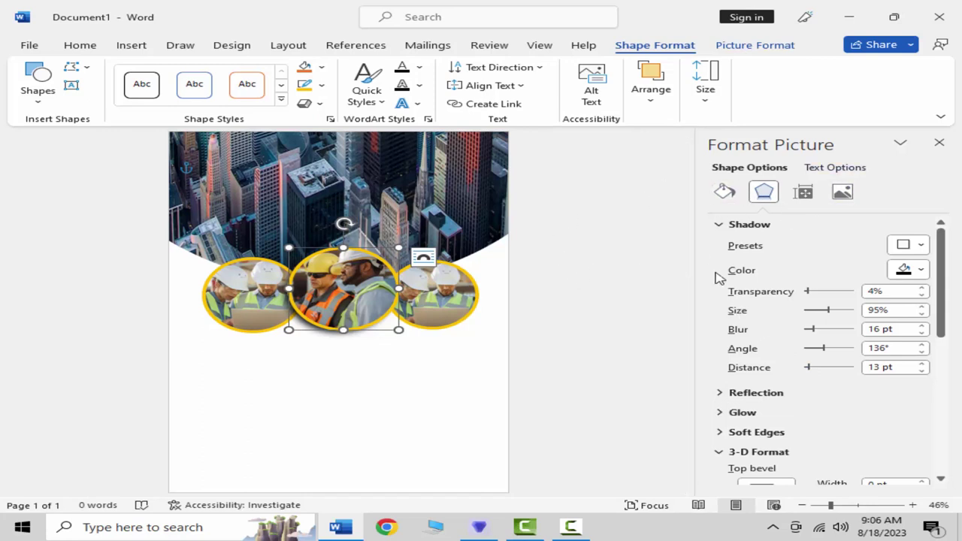
left_click(940, 144)
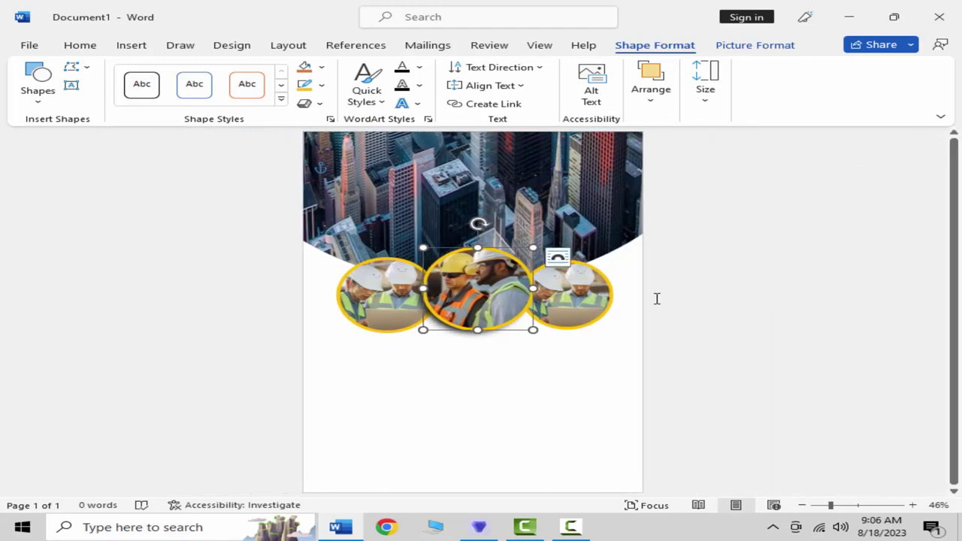
Add a drop shadow to the left circle photo, sized at 97% with an adjusted angle.
left_click(491, 365)
left_click(463, 303)
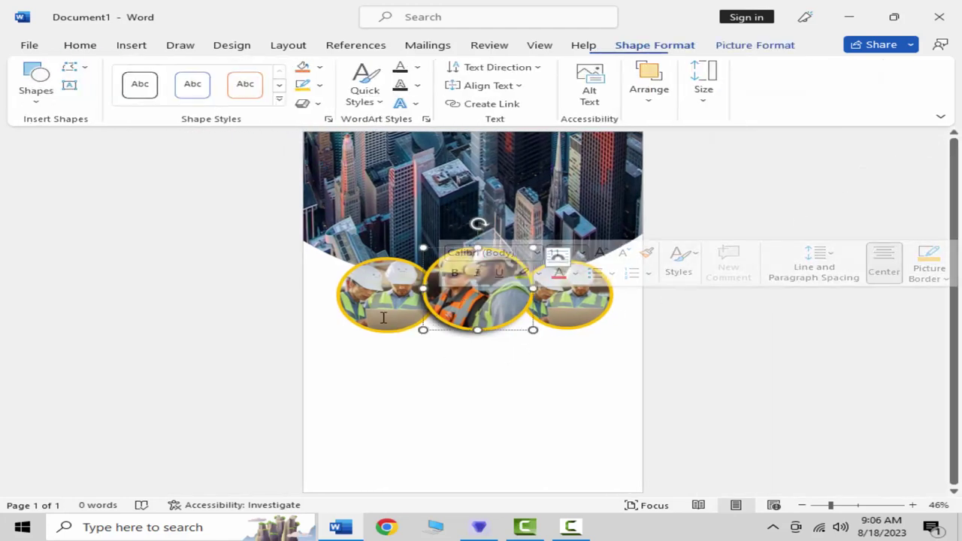
left_click(359, 283)
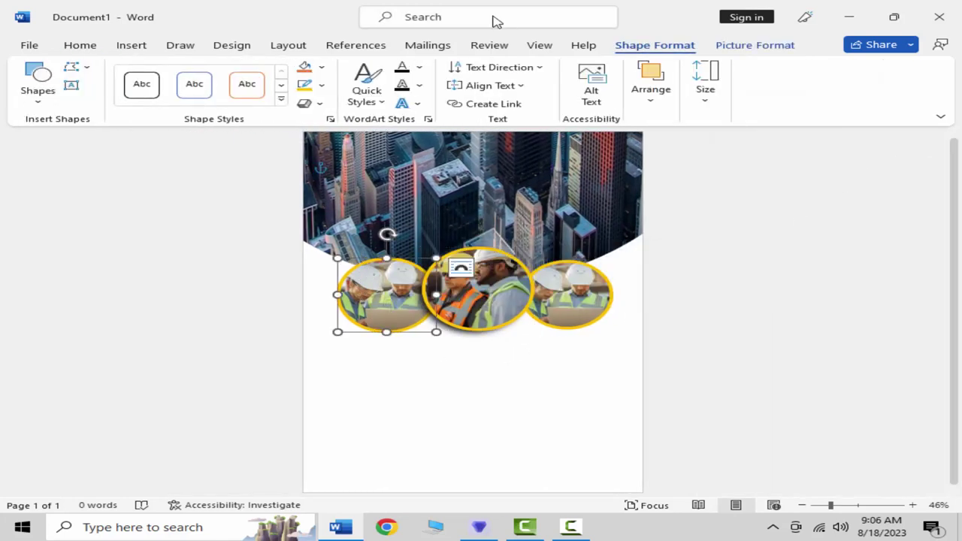
left_click(322, 108)
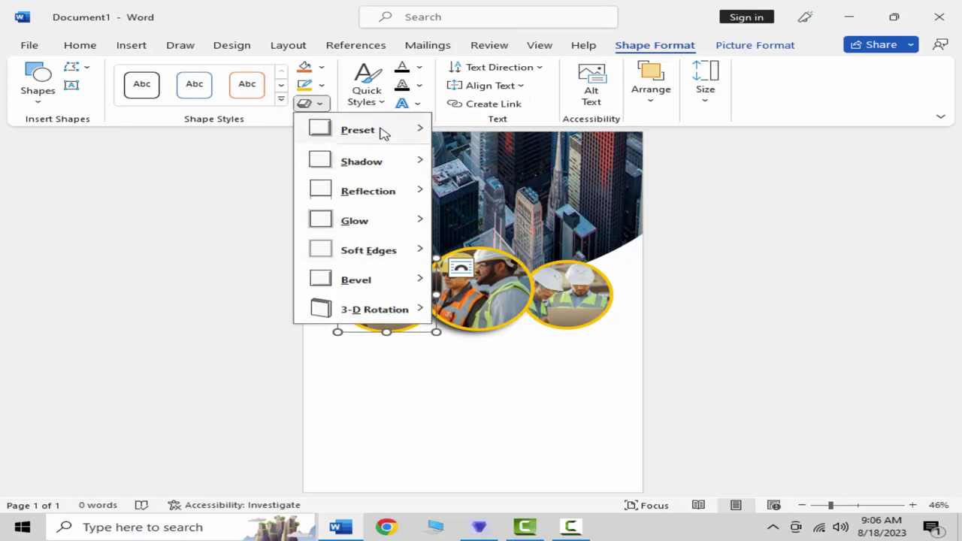
mouse_move(380, 130)
left_click(505, 337)
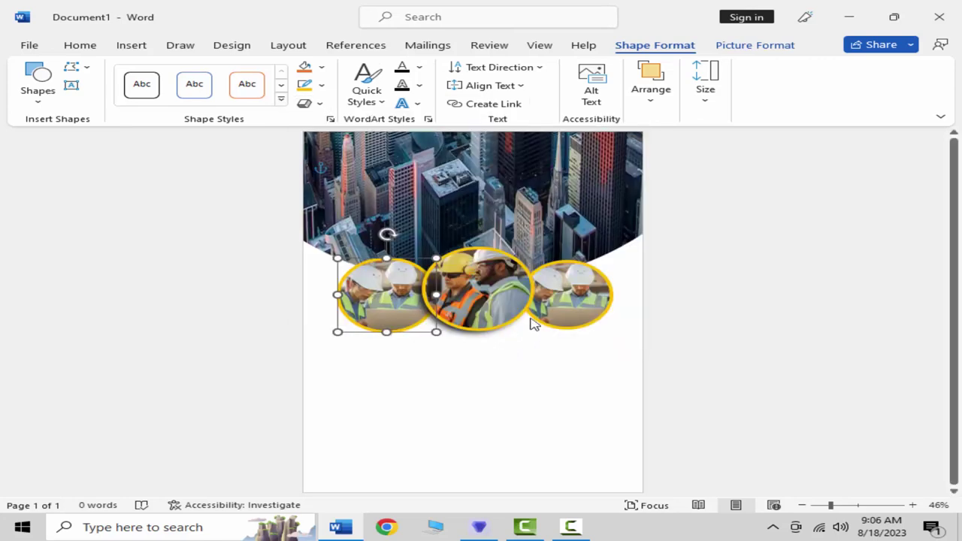
scroll(789, 323, "down", 1)
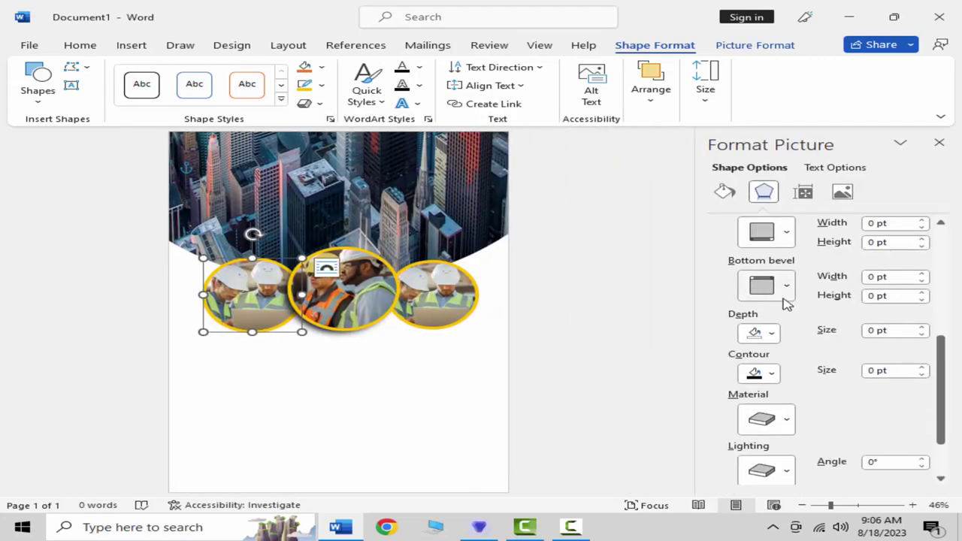
scroll(727, 224, "up", 3)
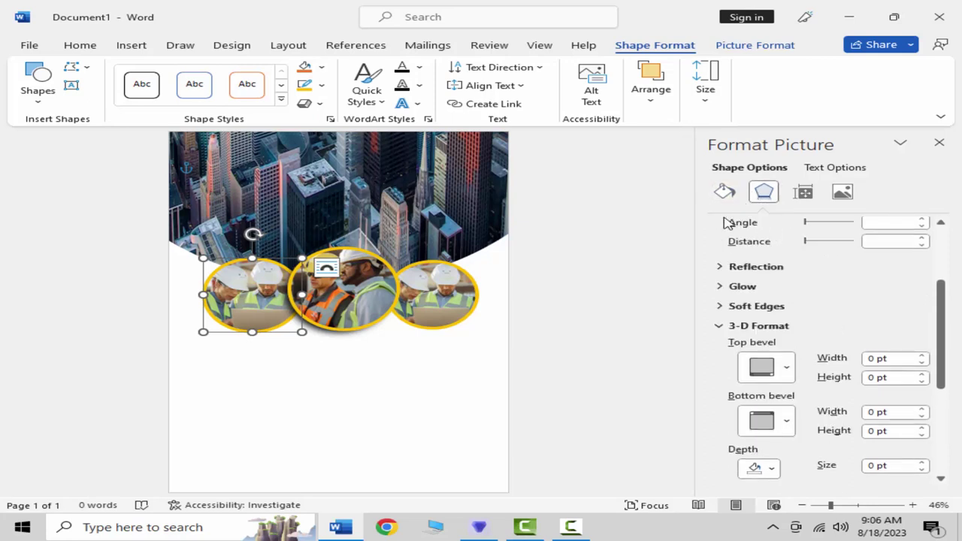
scroll(750, 256, "up", 3)
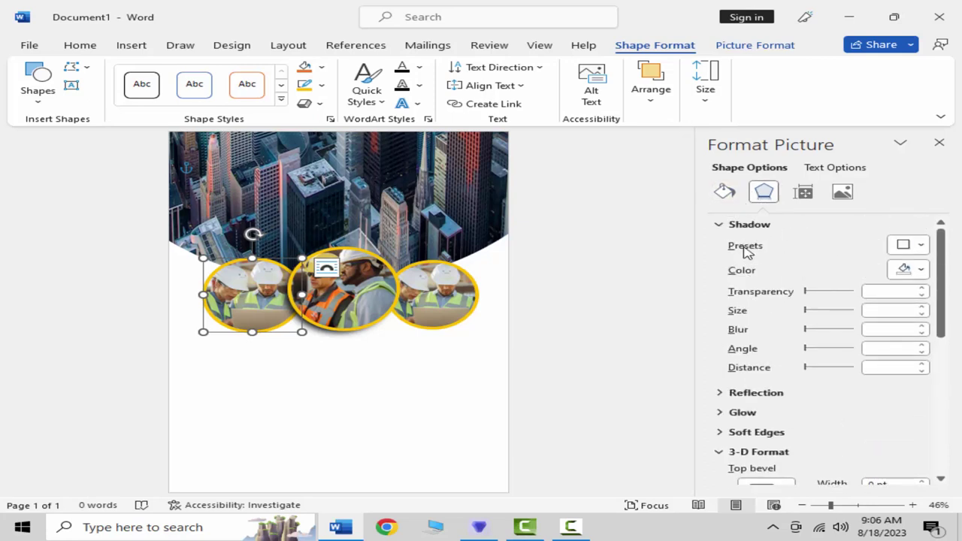
left_click(806, 291)
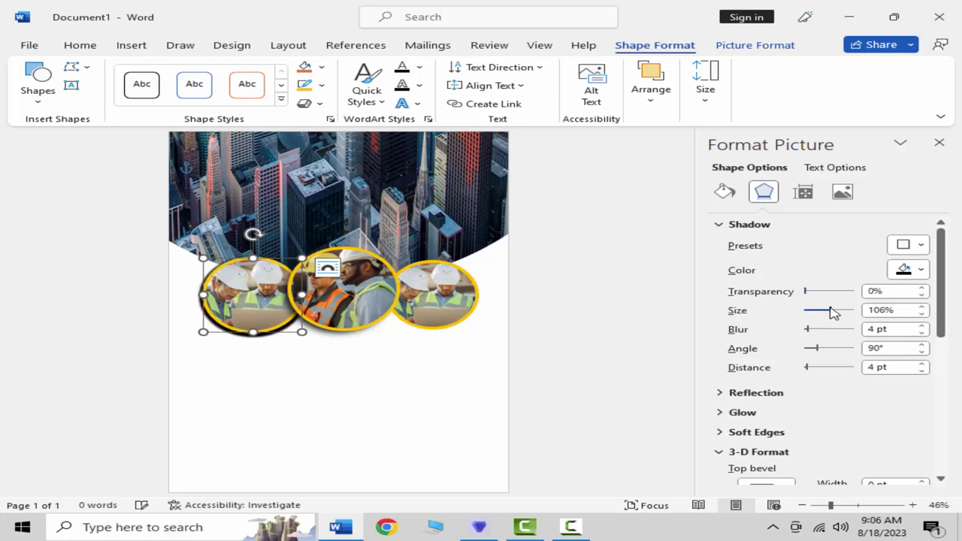
left_click_drag(830, 313, 818, 335)
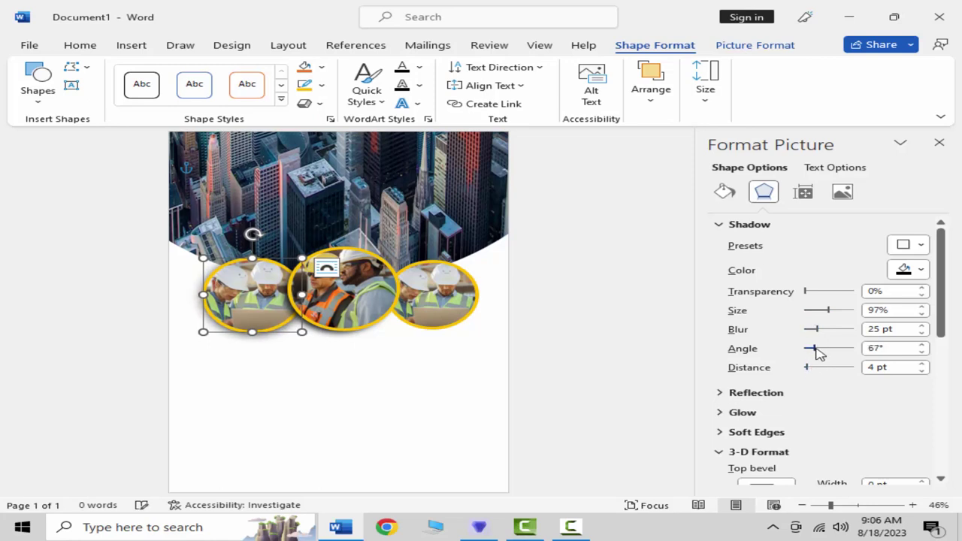
left_click_drag(816, 348, 822, 348)
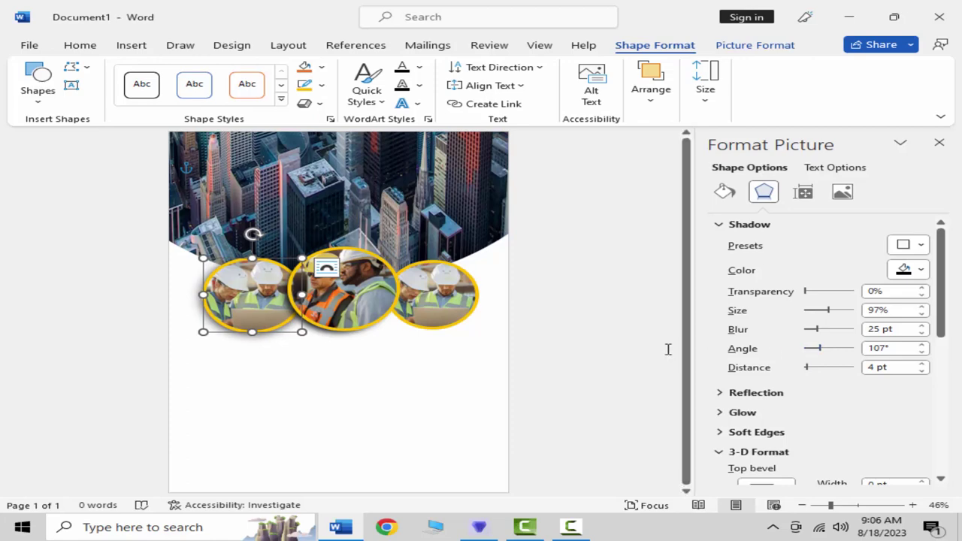
left_click(640, 348)
Add a drop shadow to the right circle photo with 37% size and increased blur.
left_click(446, 305)
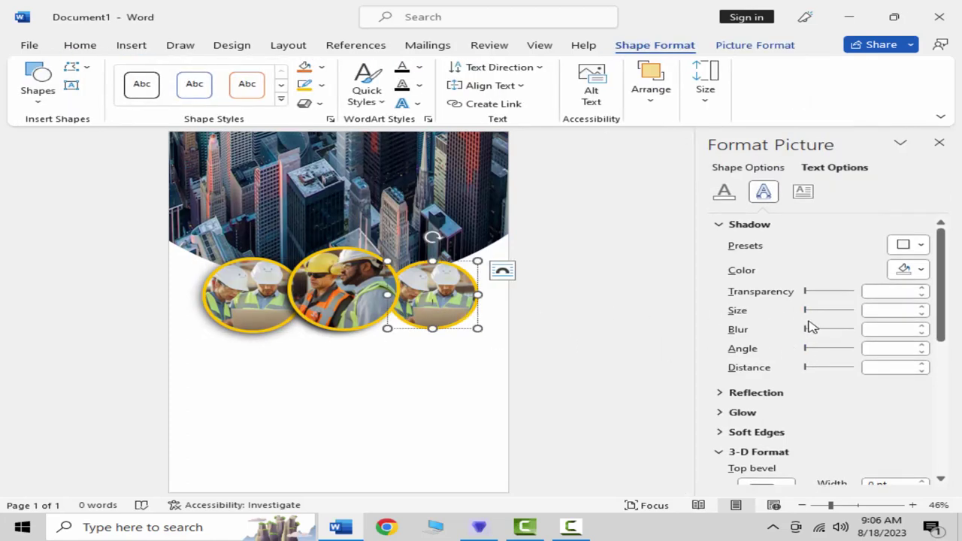
left_click_drag(805, 313, 816, 316)
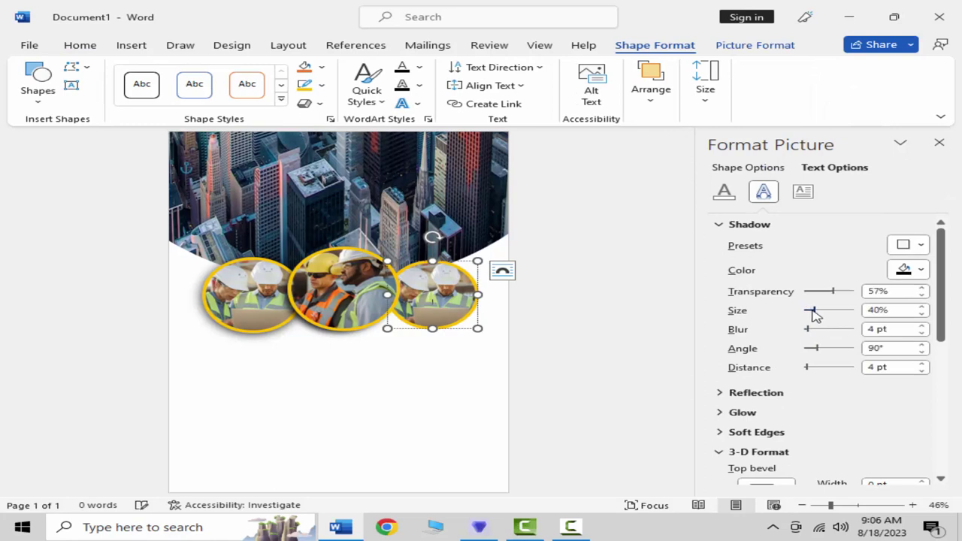
left_click(458, 267)
left_click_drag(807, 311, 817, 314)
left_click(822, 331)
left_click(578, 303)
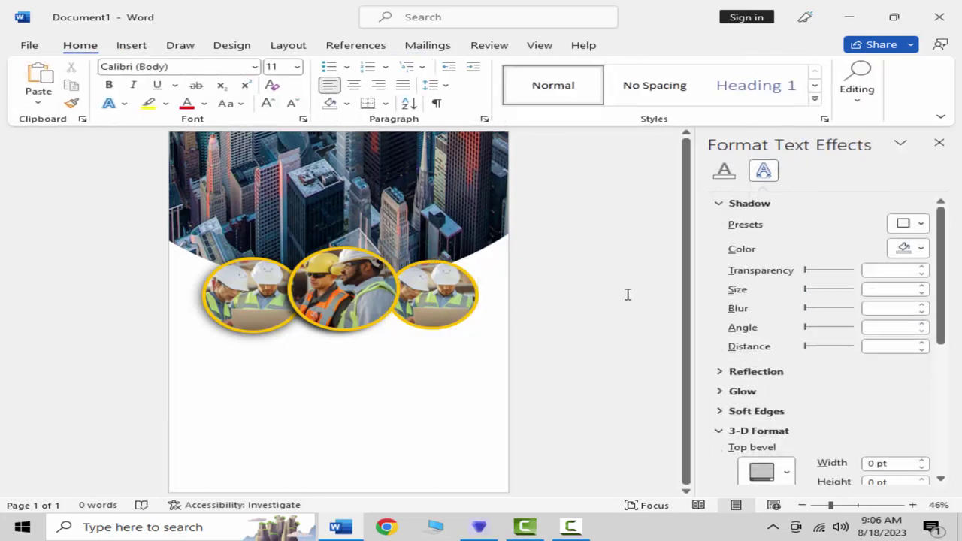
Copy and paste the curved city banner shape, send the copy behind everything, and nudge it down.
left_click(940, 145)
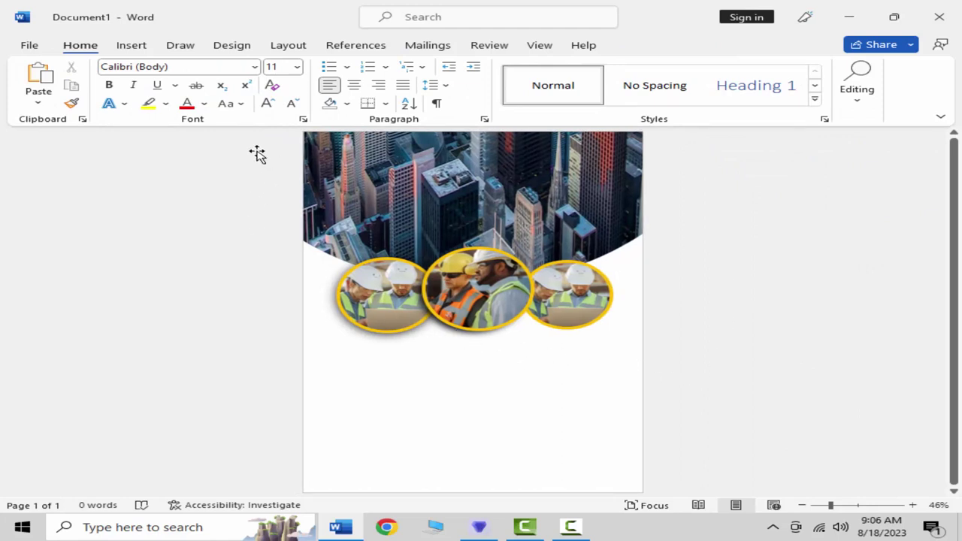
left_click(434, 211)
right_click(361, 248)
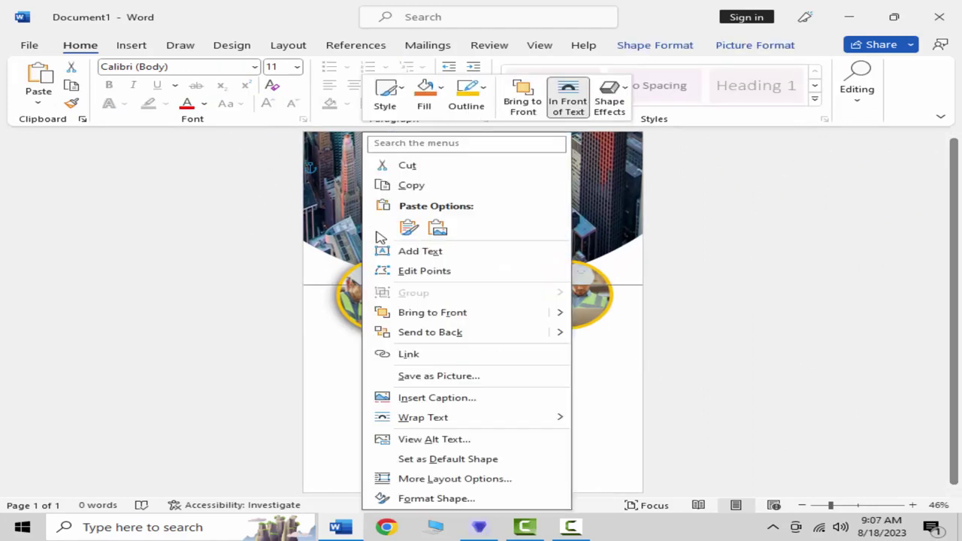
left_click(410, 187)
right_click(395, 202)
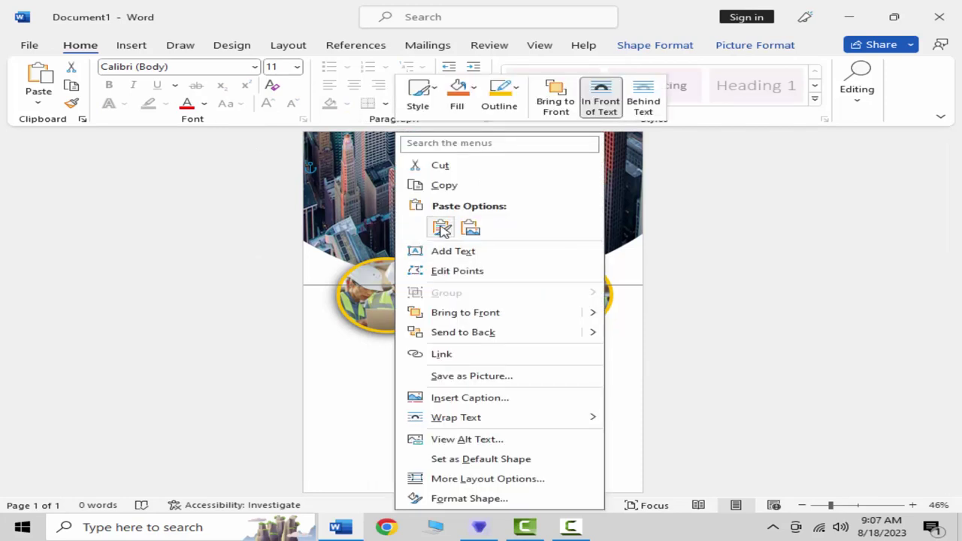
left_click(442, 228)
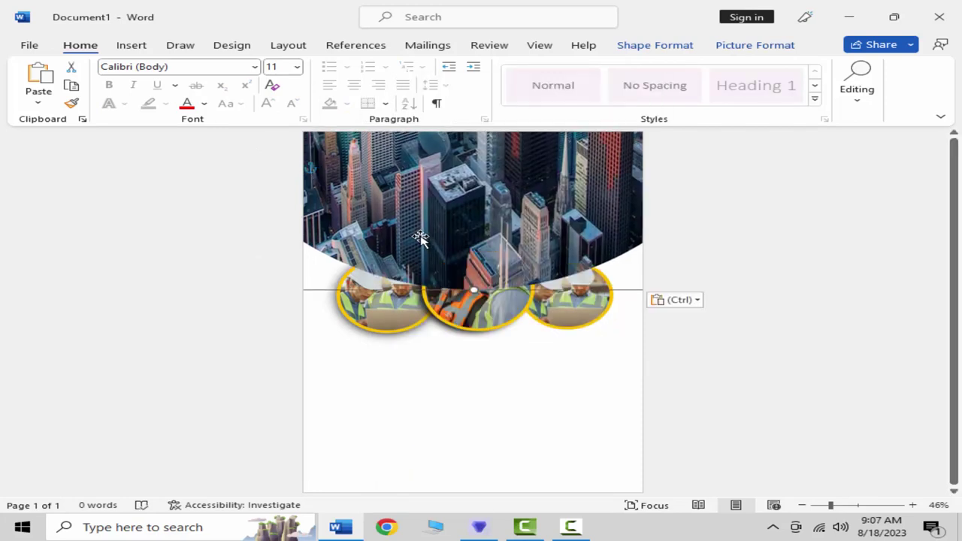
right_click(421, 238)
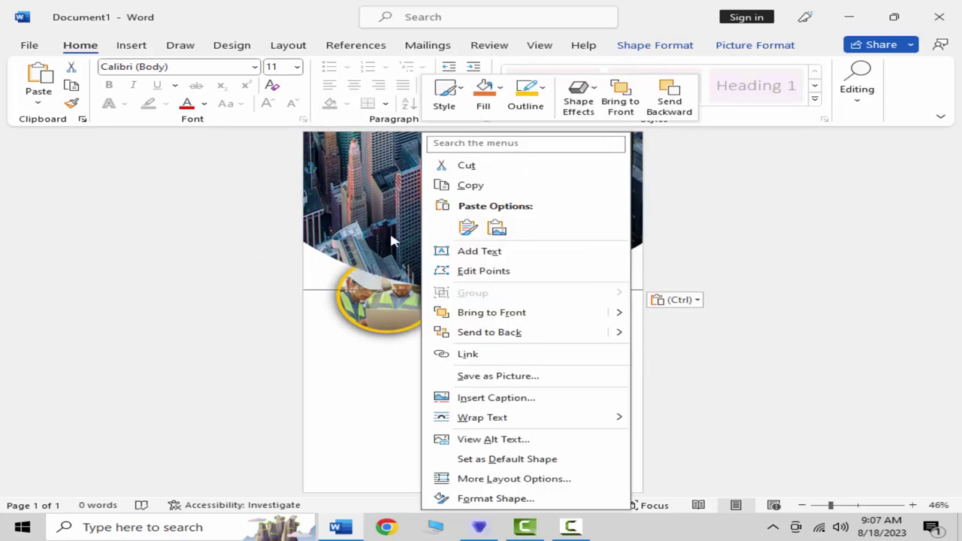
left_click(489, 333)
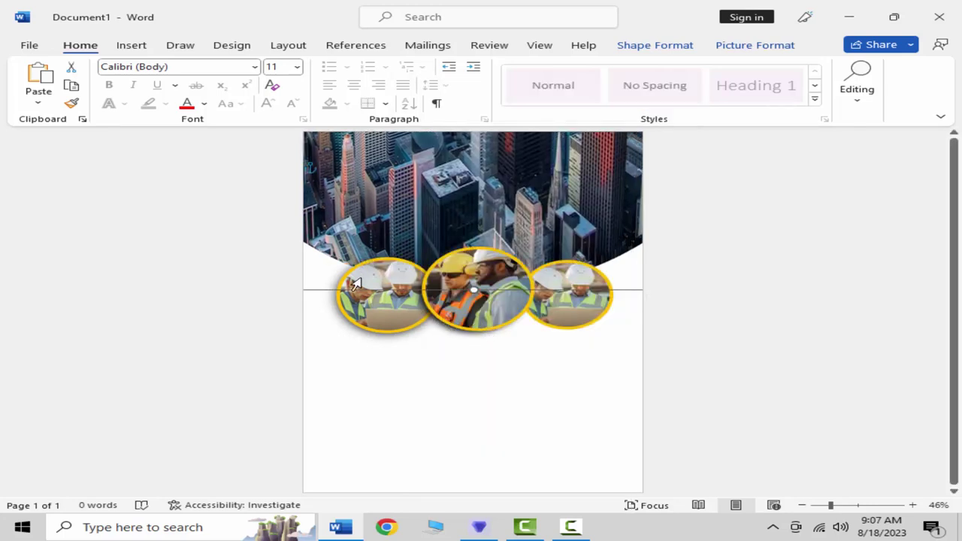
key("Down")
key("Down")
left_click_drag(305, 250, 325, 262)
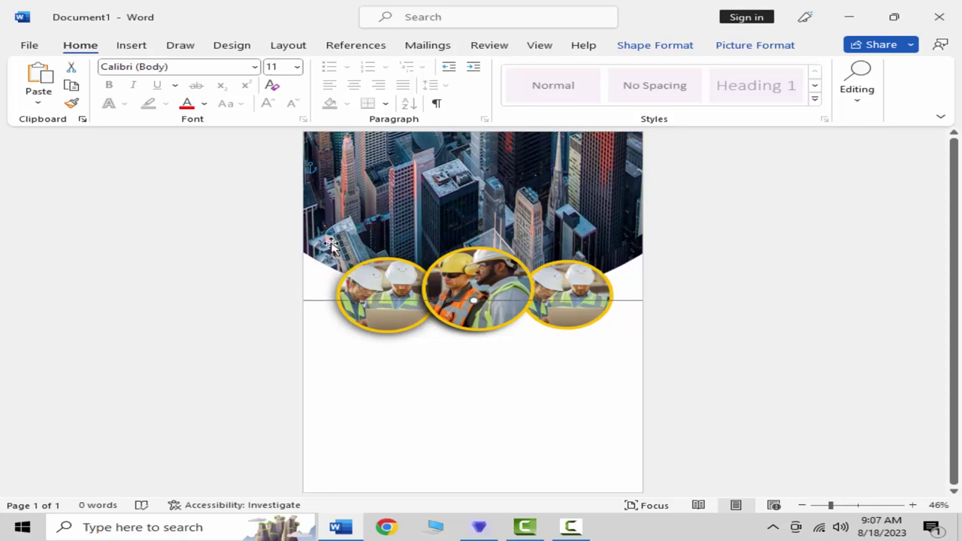
Give the duplicate banner a white outline and grey fill, shifting it slightly lower.
left_click(620, 48)
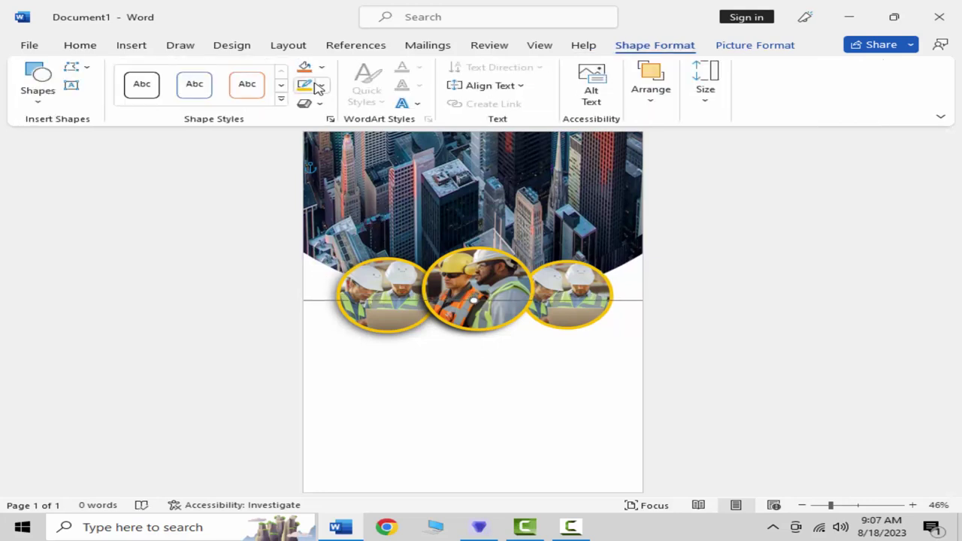
left_click(319, 85)
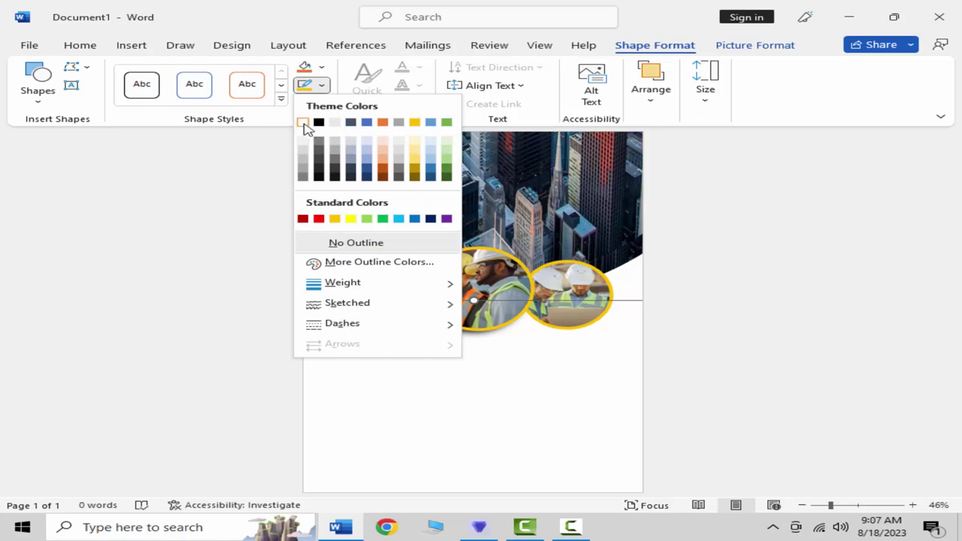
left_click(304, 124)
left_click(322, 67)
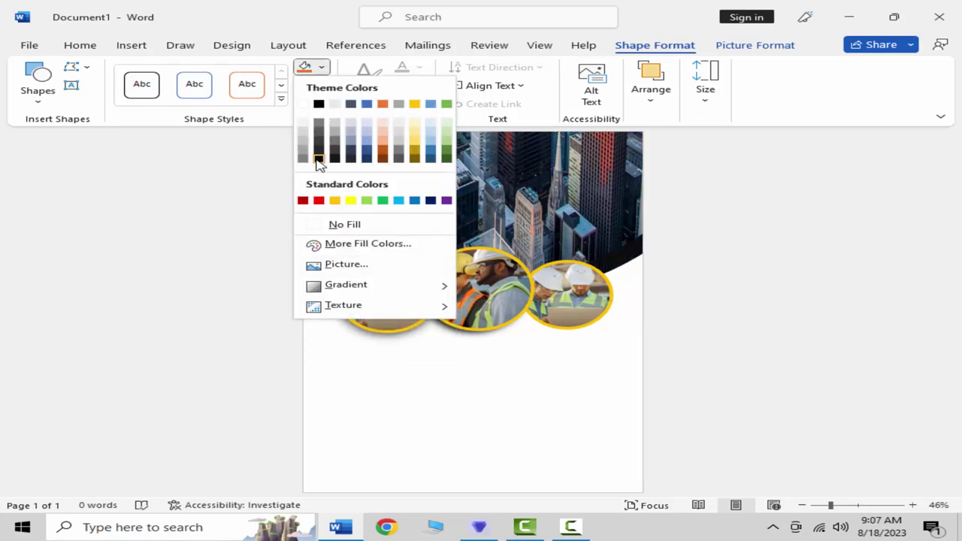
left_click(306, 159)
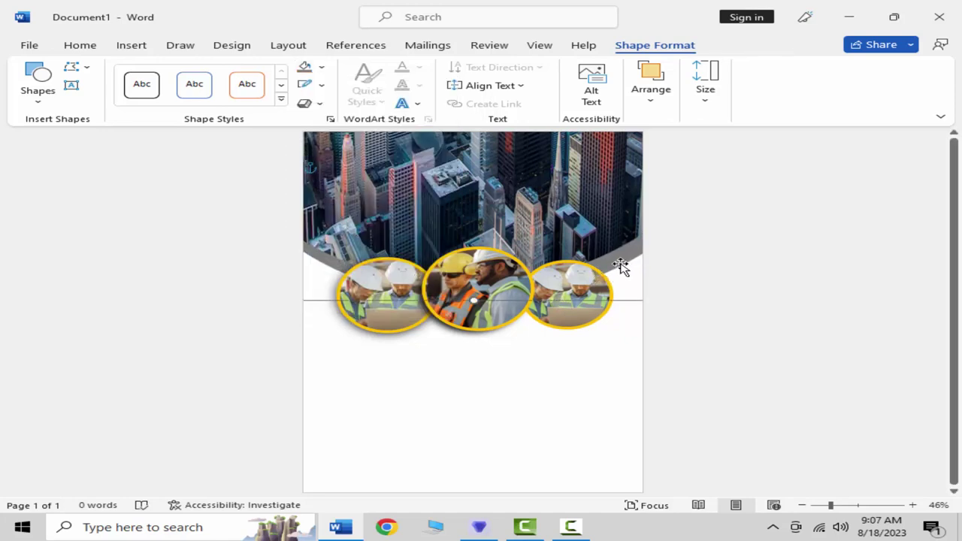
left_click_drag(621, 267, 615, 271)
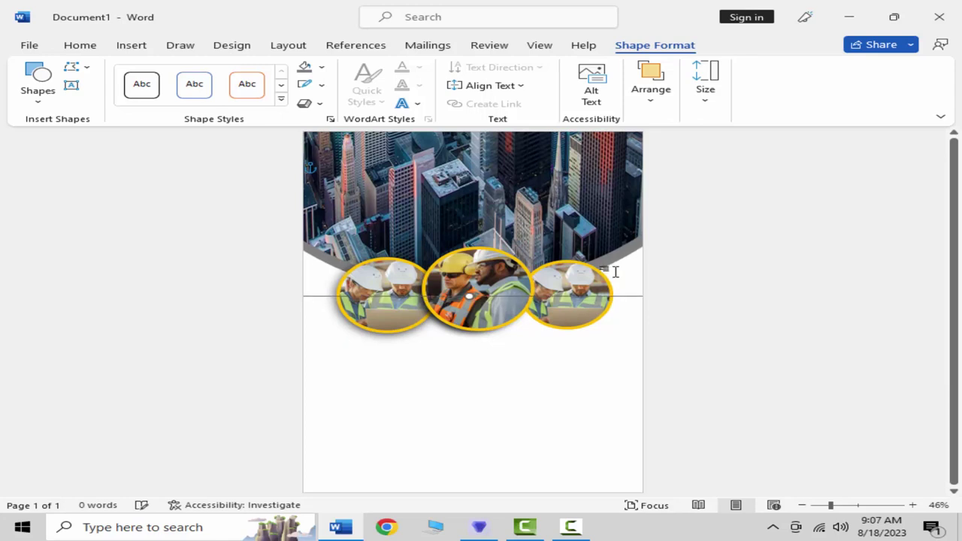
left_click(578, 380)
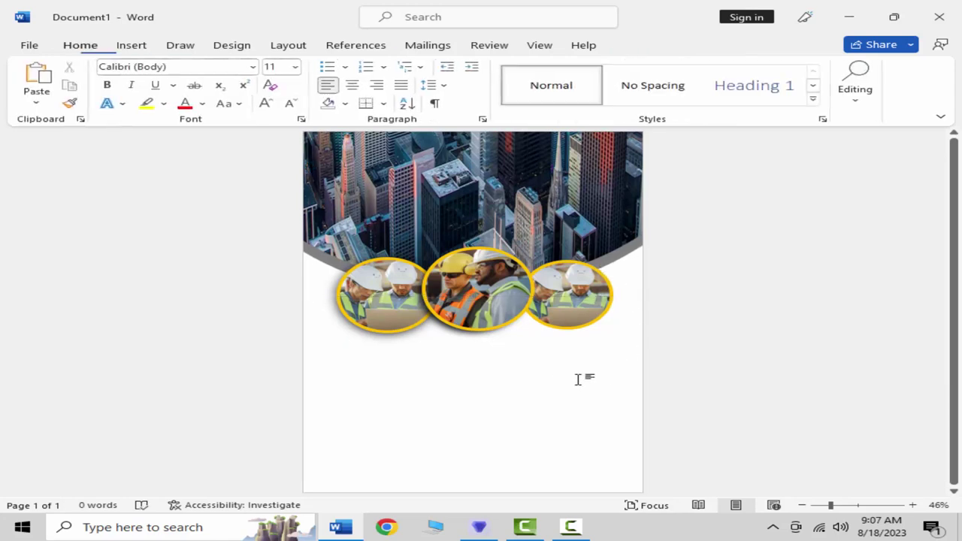
Recolour the band's fill to gold, then to bright Yellow from Standard Colors.
left_click(635, 258)
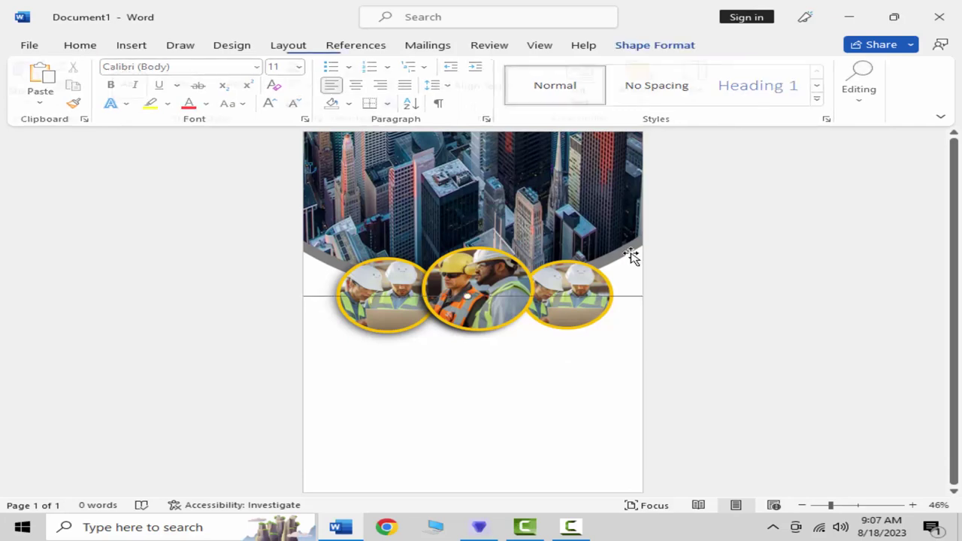
left_click(323, 87)
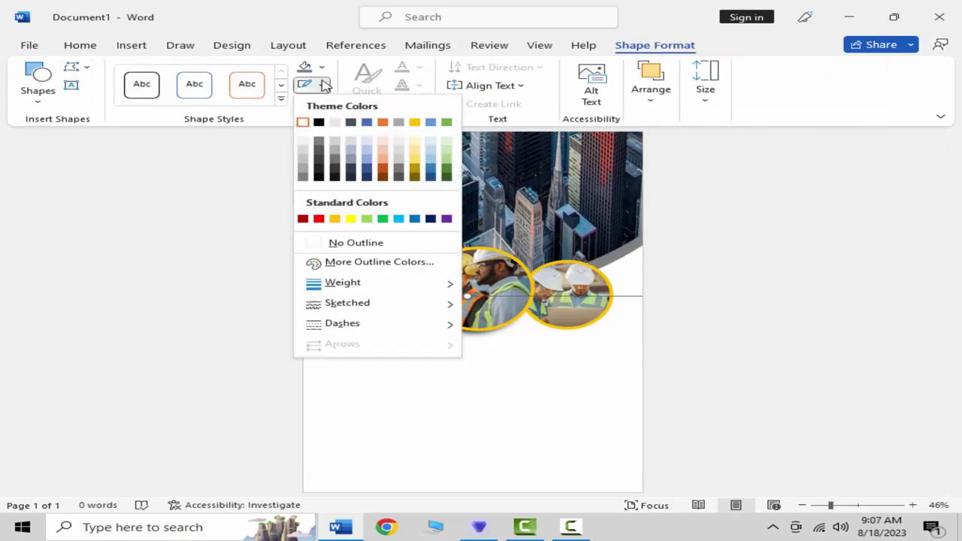
left_click(321, 67)
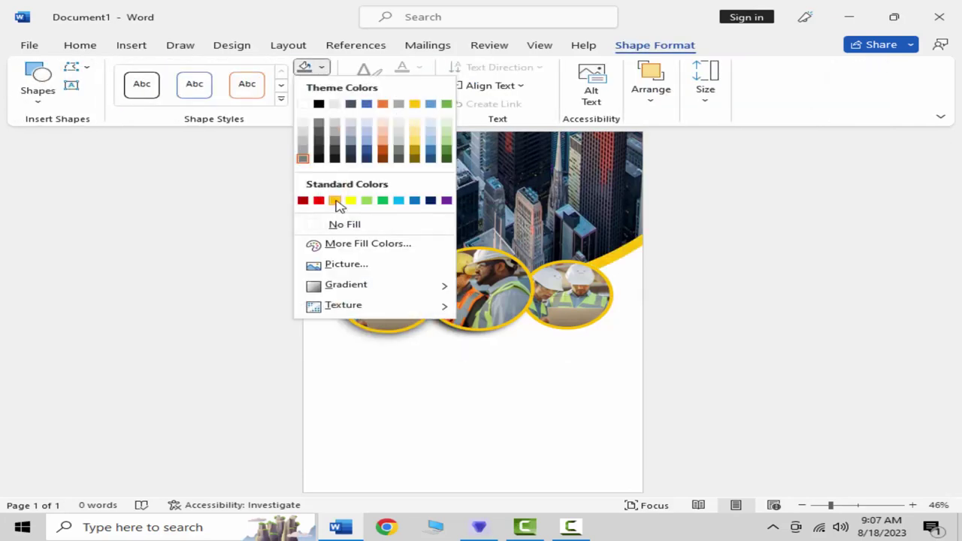
left_click(335, 201)
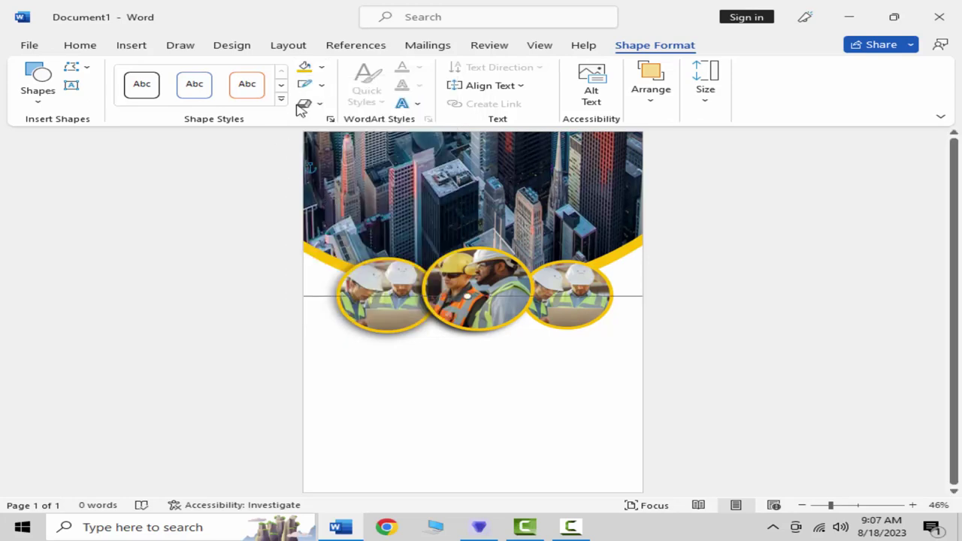
left_click(557, 414)
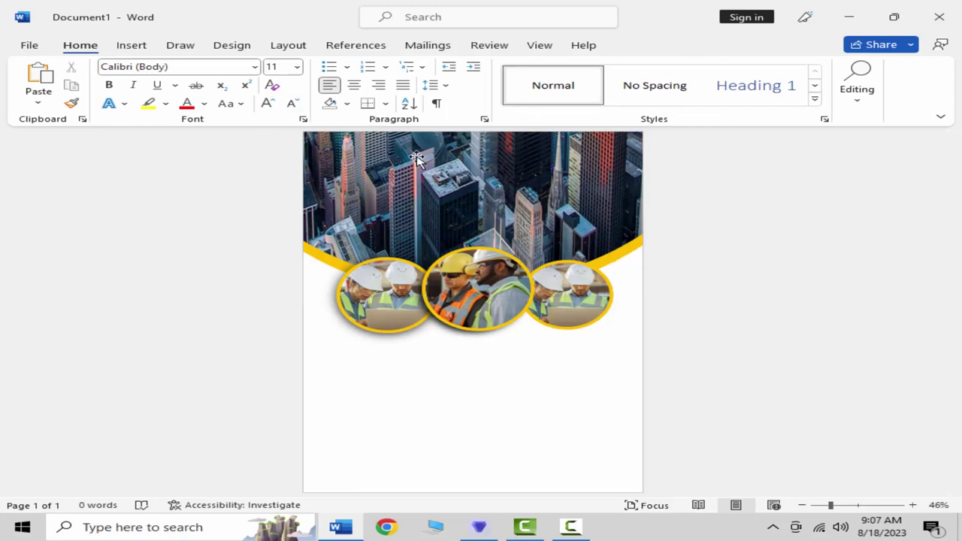
left_click(606, 249)
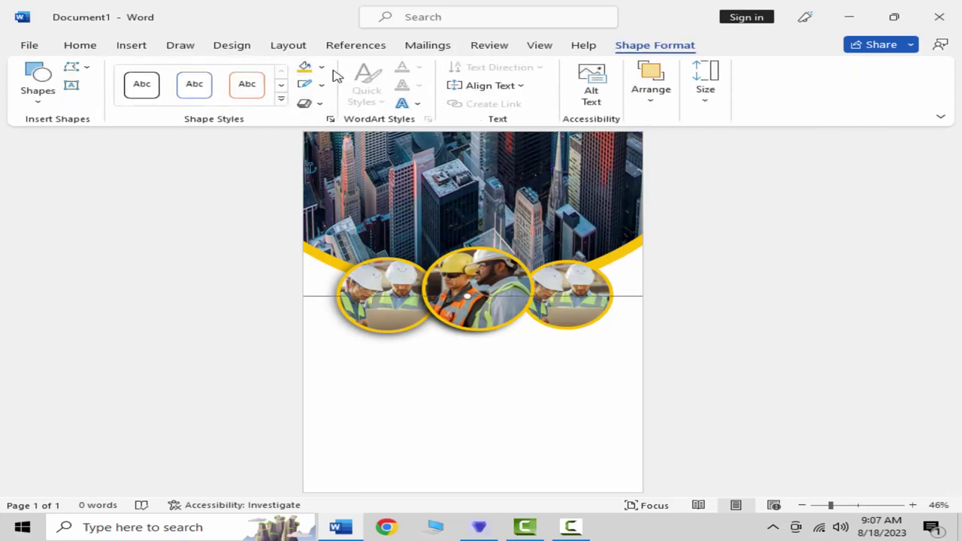
left_click(322, 69)
left_click(350, 200)
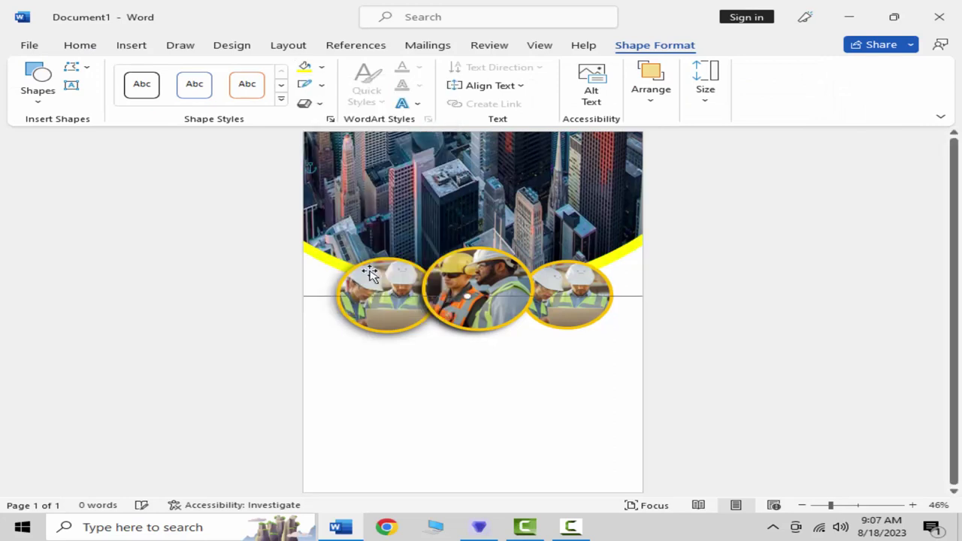
left_click(506, 418)
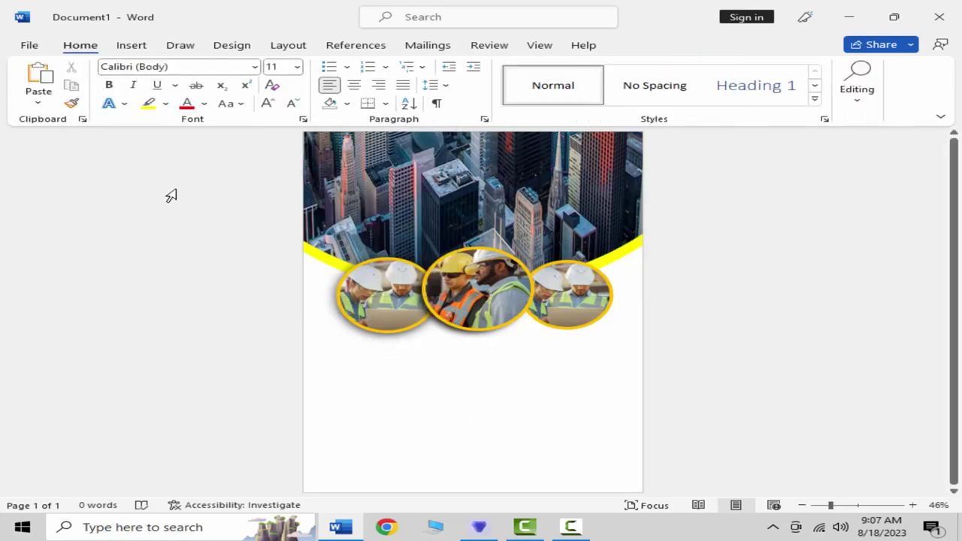
Draw a text box over the banner's top-left with No Outline and No Fill.
left_click(131, 45)
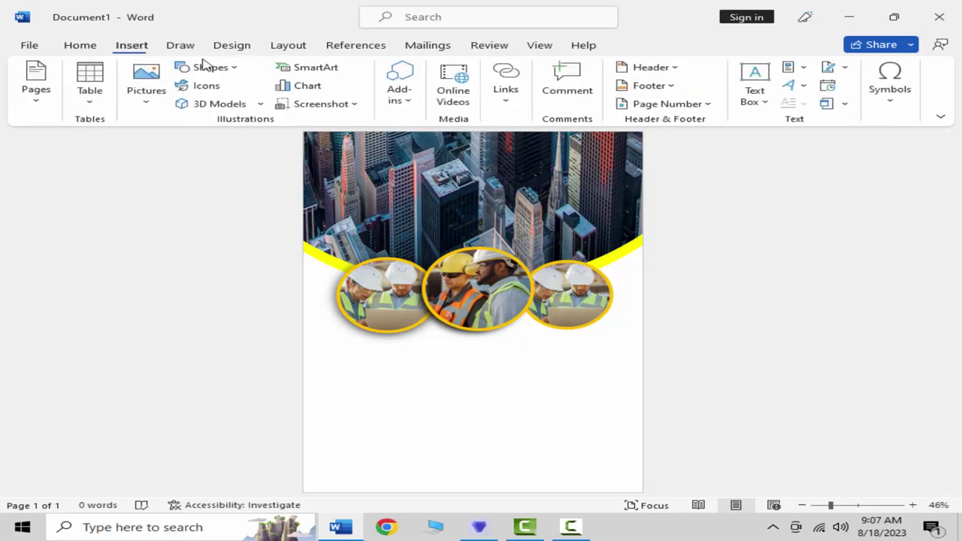
left_click(210, 67)
left_click(182, 102)
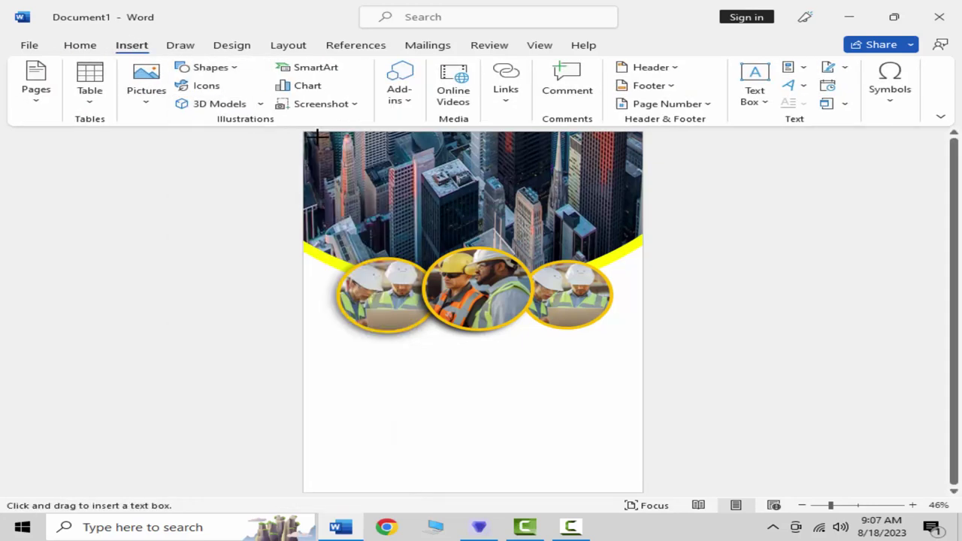
left_click_drag(318, 138, 456, 214)
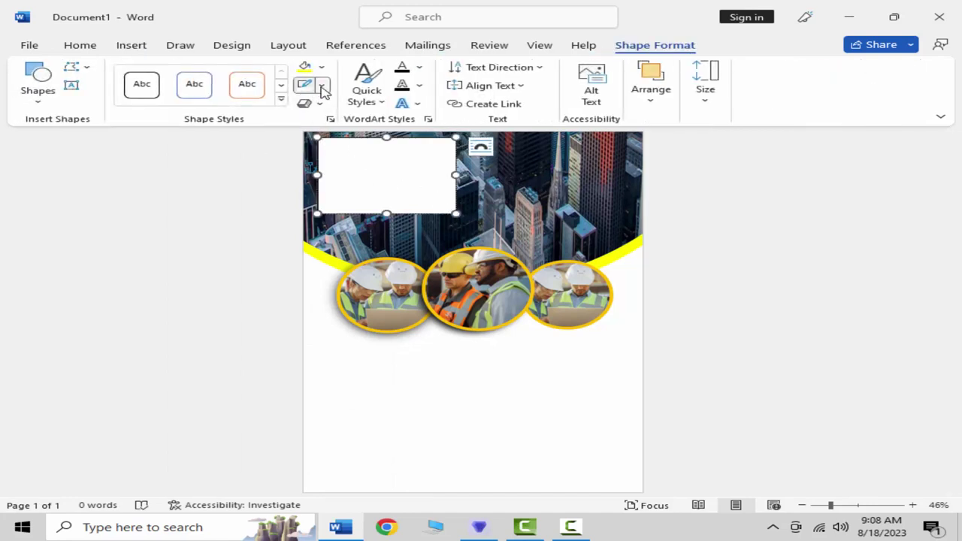
left_click(321, 85)
left_click(330, 243)
left_click(321, 67)
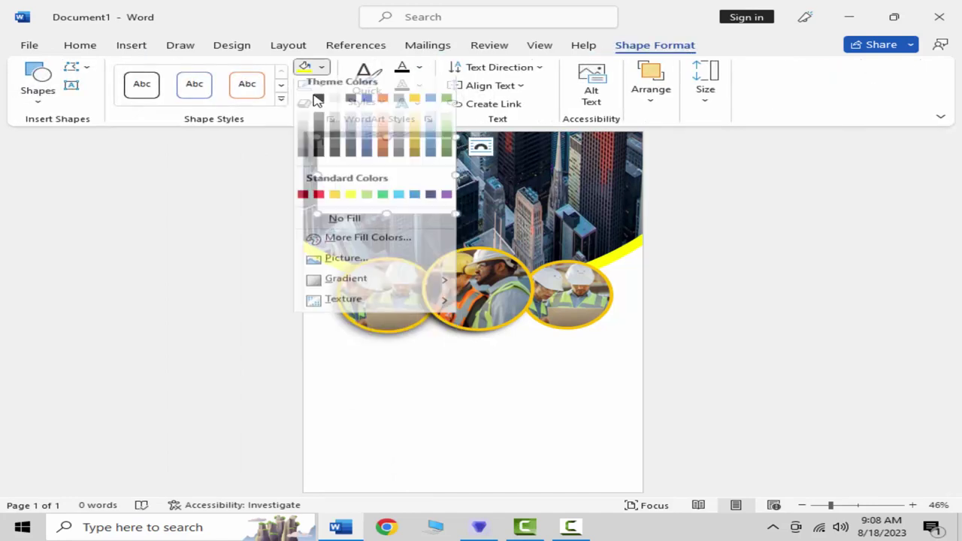
left_click(328, 224)
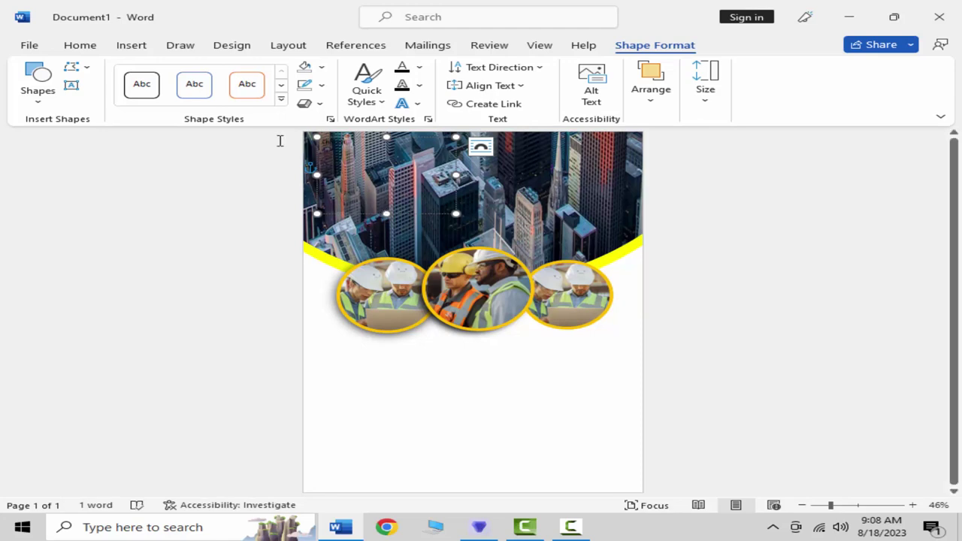
Make CREATIVE bold white 36 pt text and nudge its text box slightly left.
left_click_drag(360, 141, 279, 142)
left_click(414, 116)
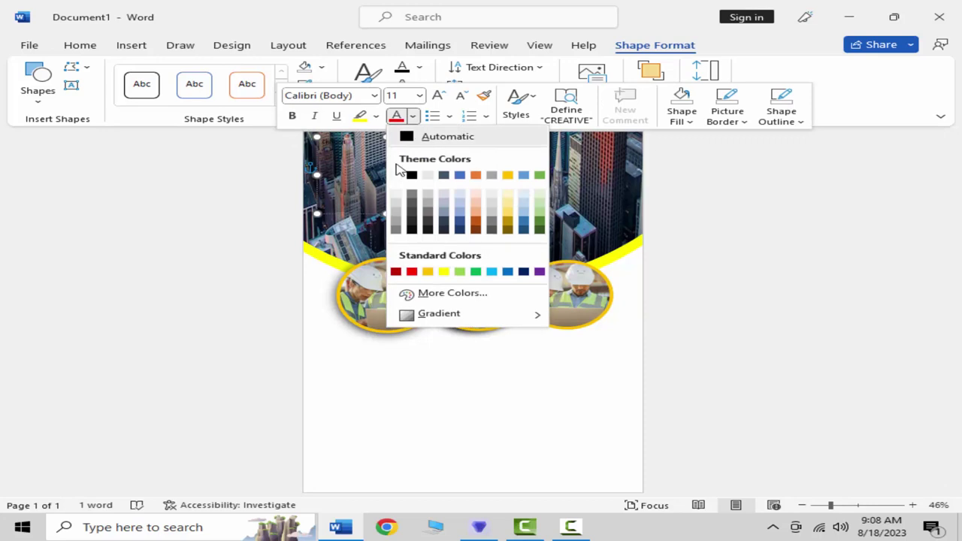
left_click(398, 175)
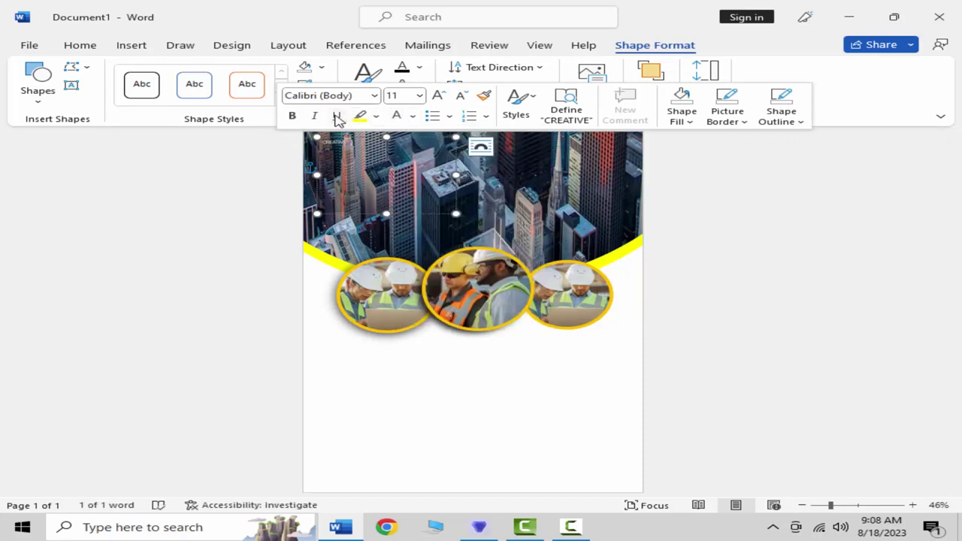
left_click(293, 115)
double_click(437, 96)
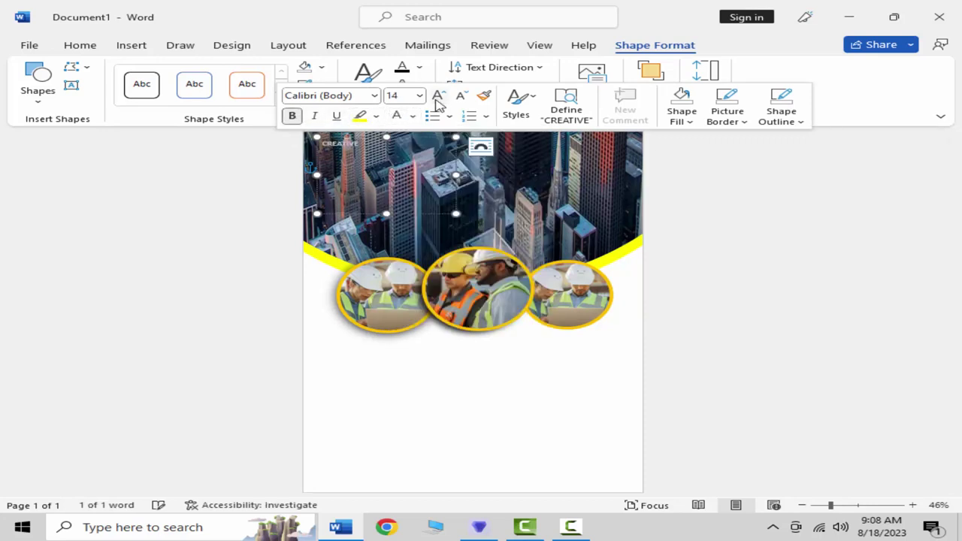
double_click(438, 96)
double_click(437, 96)
double_click(437, 96)
left_click(437, 97)
left_click(438, 96)
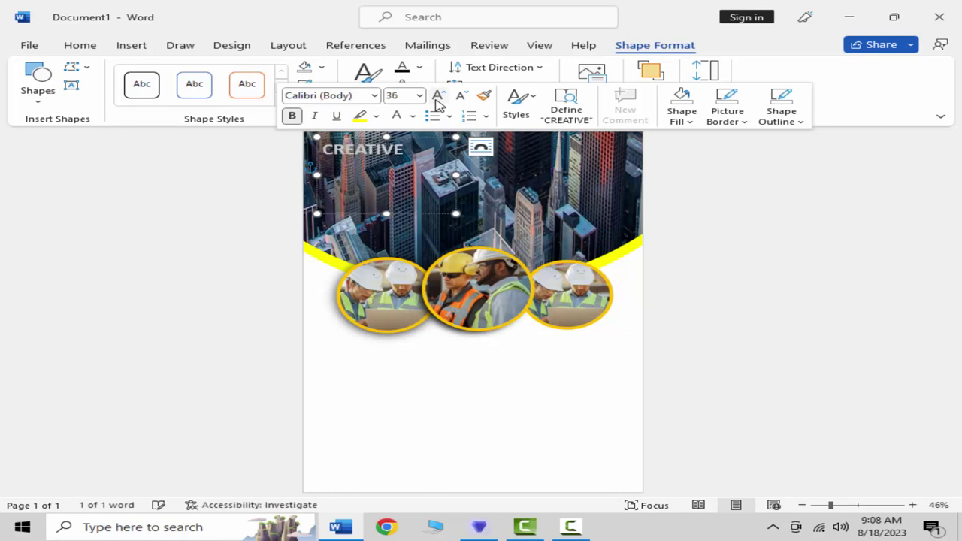
left_click(437, 97)
left_click_drag(421, 141, 416, 134)
Duplicate the CREATIVE text box below it, recolour its text gold, and start typing MARKETING.
right_click(416, 134)
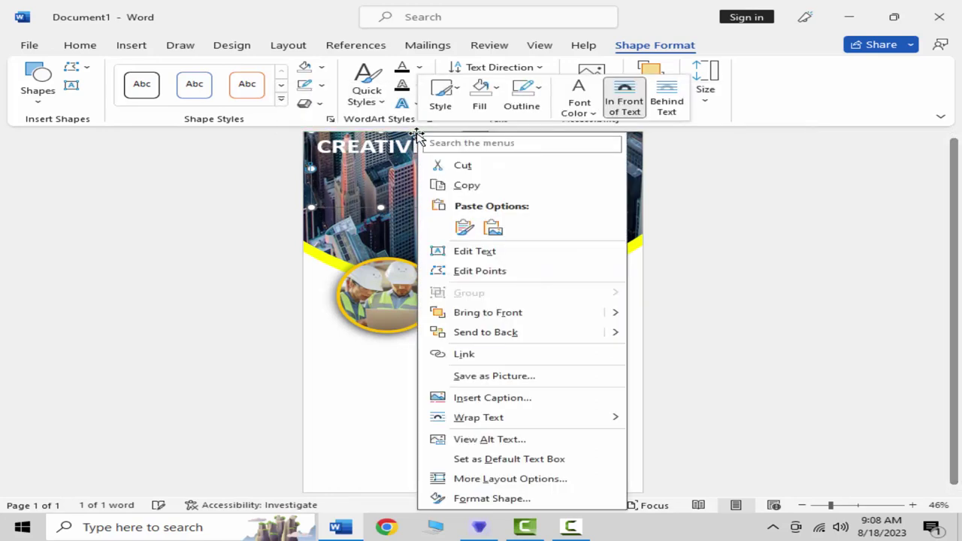
left_click(451, 185)
right_click(448, 183)
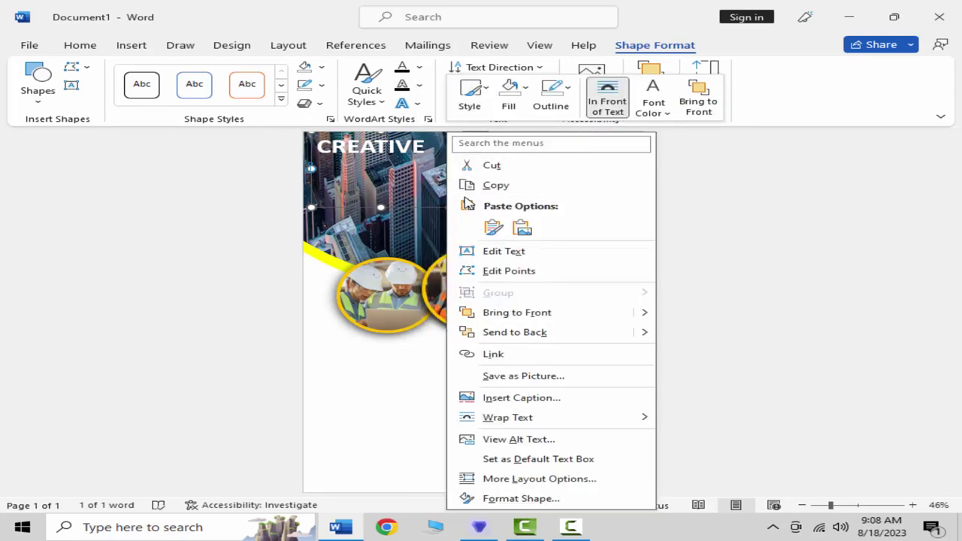
left_click(493, 227)
left_click_drag(426, 214, 425, 225)
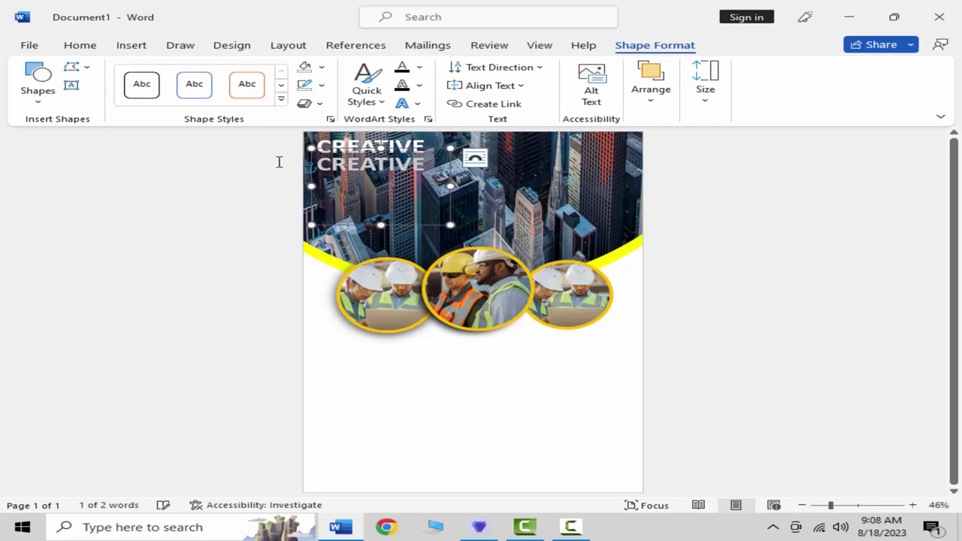
double_click(409, 164)
left_click(412, 137)
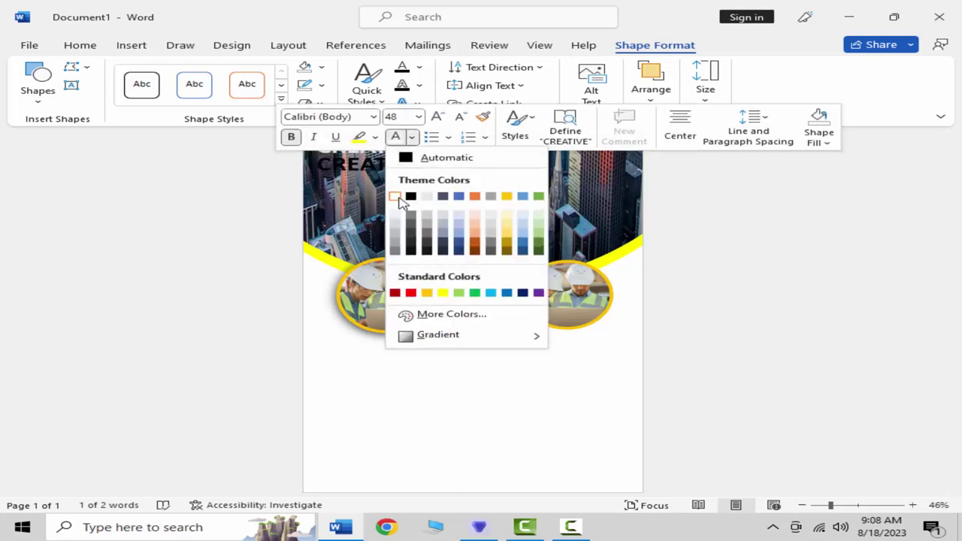
left_click(428, 294)
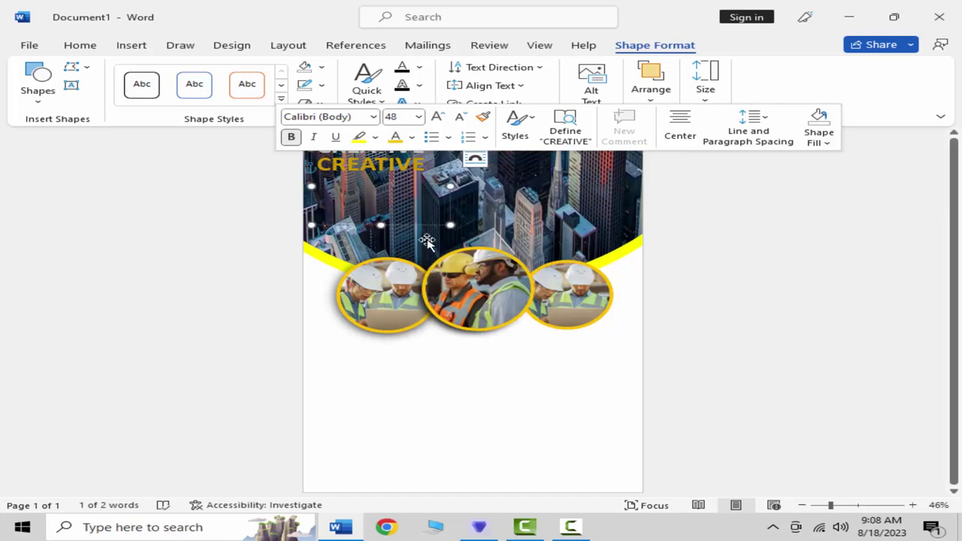
type("MARK")
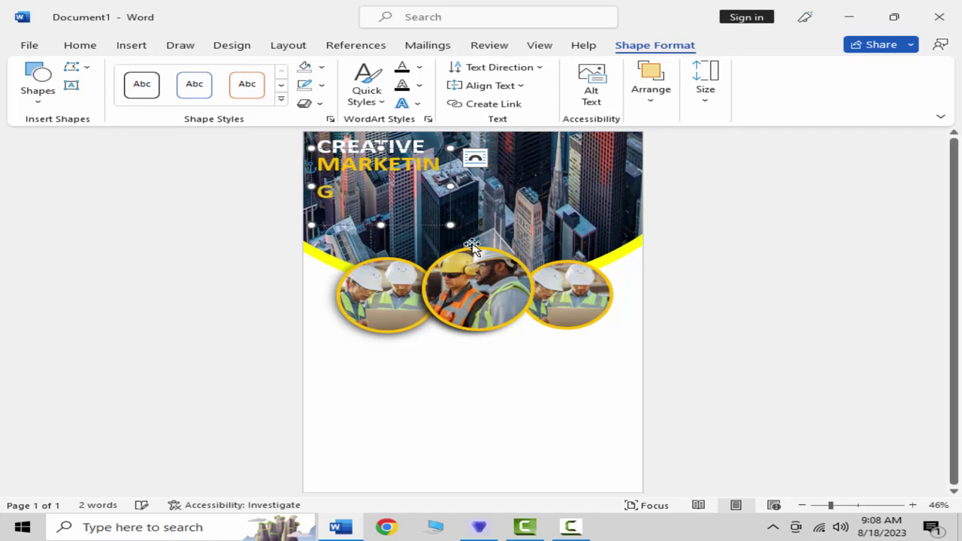
Widen the headline box so MARKETING fits, then add a pasted white copy below retyped as AGENCY.
left_click_drag(450, 225, 463, 227)
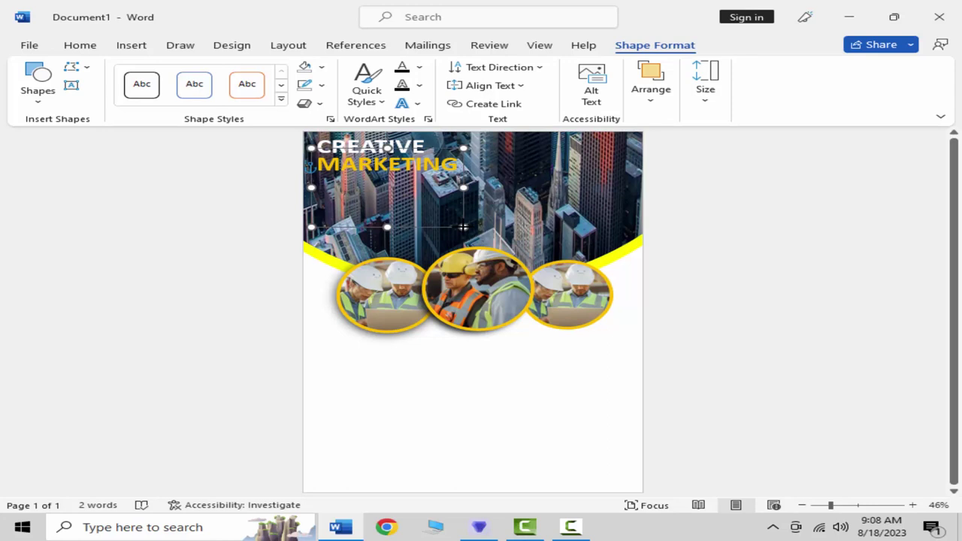
right_click(419, 229)
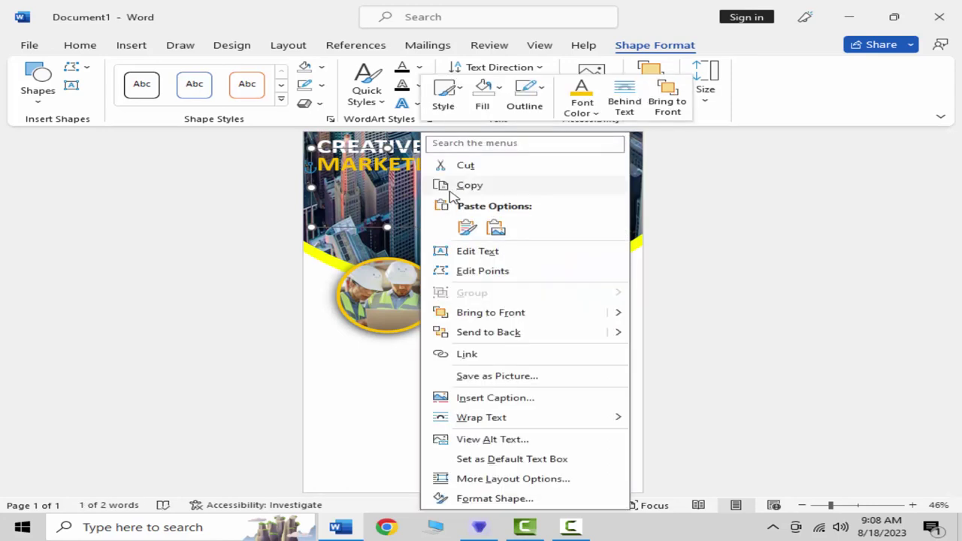
left_click(469, 226)
mouse_move(416, 152)
left_mouse_down()
mouse_move(409, 179)
mouse_move(407, 170)
left_mouse_up()
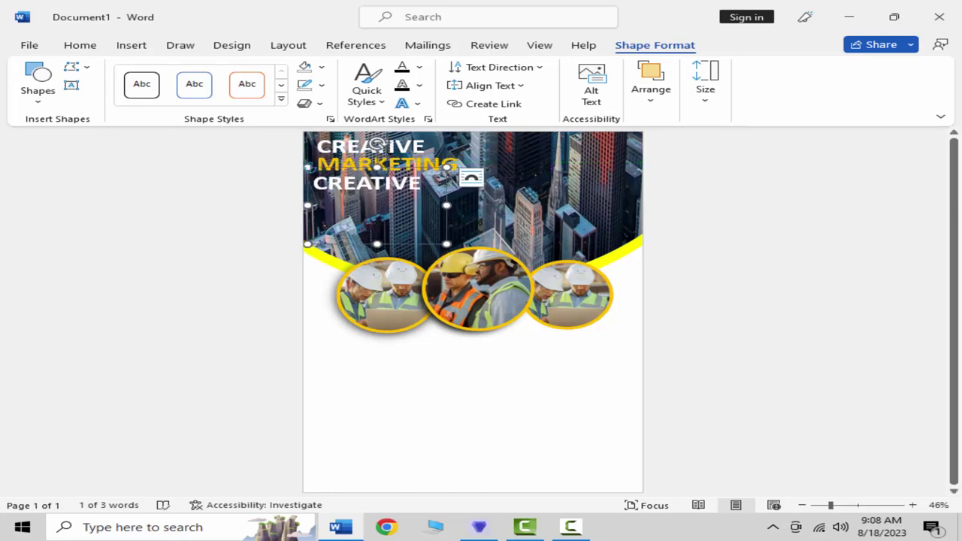
left_click_drag(449, 224, 452, 224)
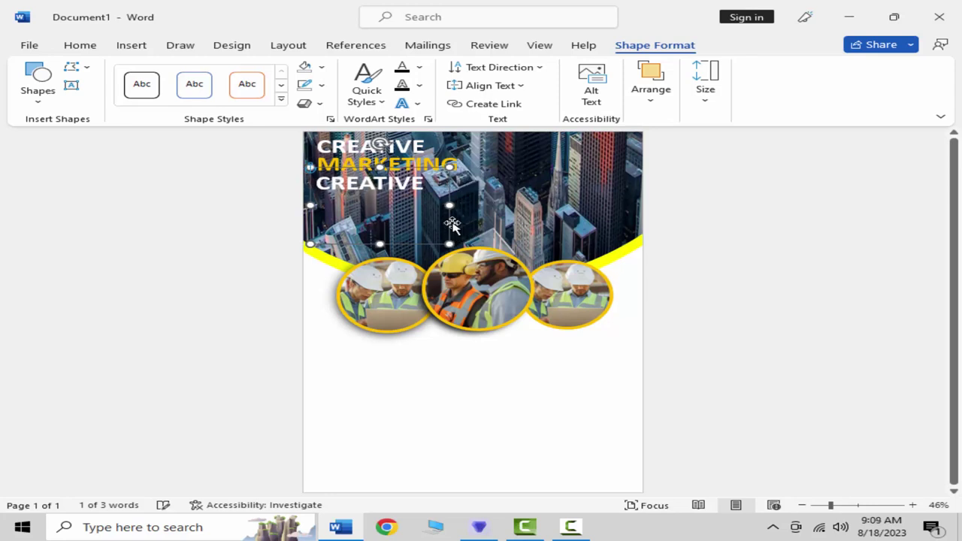
left_click_drag(442, 184, 239, 184)
type("AGENCY")
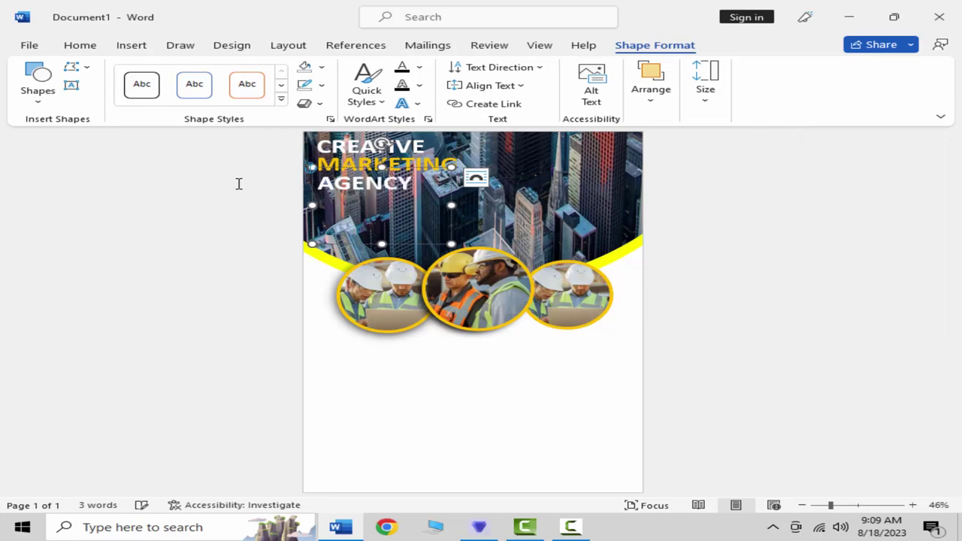
Draw a small hexagon on the banner and move it toward the top-right corner.
left_click(718, 279)
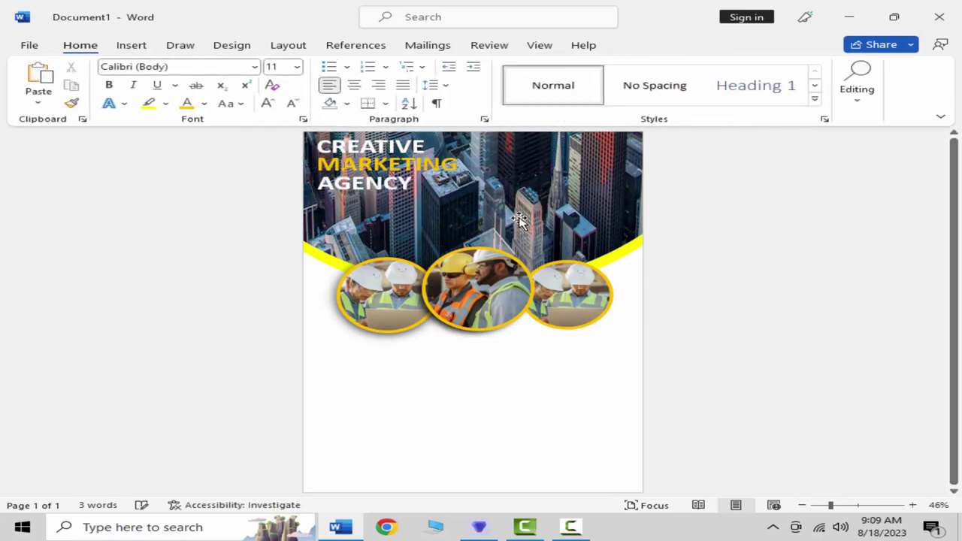
left_click(131, 45)
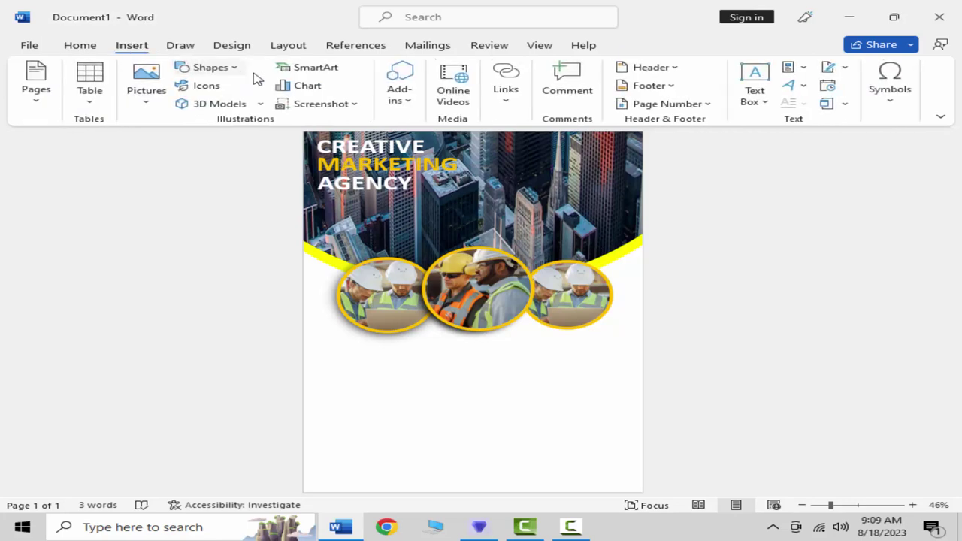
left_click(211, 67)
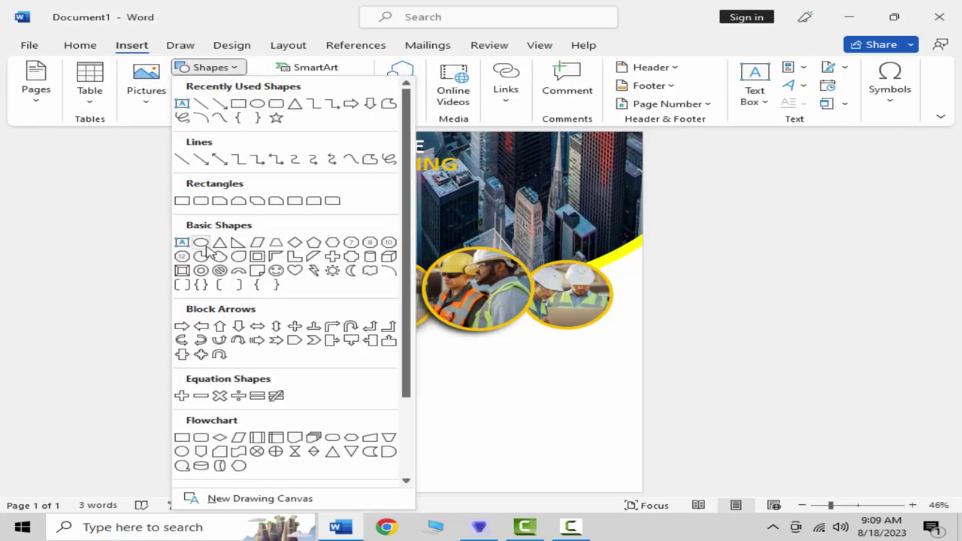
left_click(333, 243)
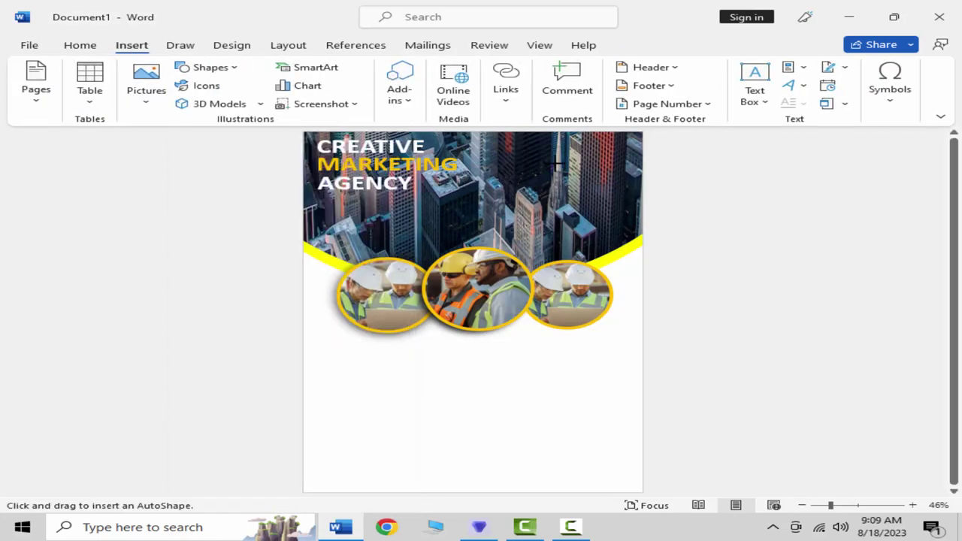
mouse_move(577, 181)
left_mouse_down()
mouse_move(556, 162)
mouse_move(511, 173)
left_mouse_up()
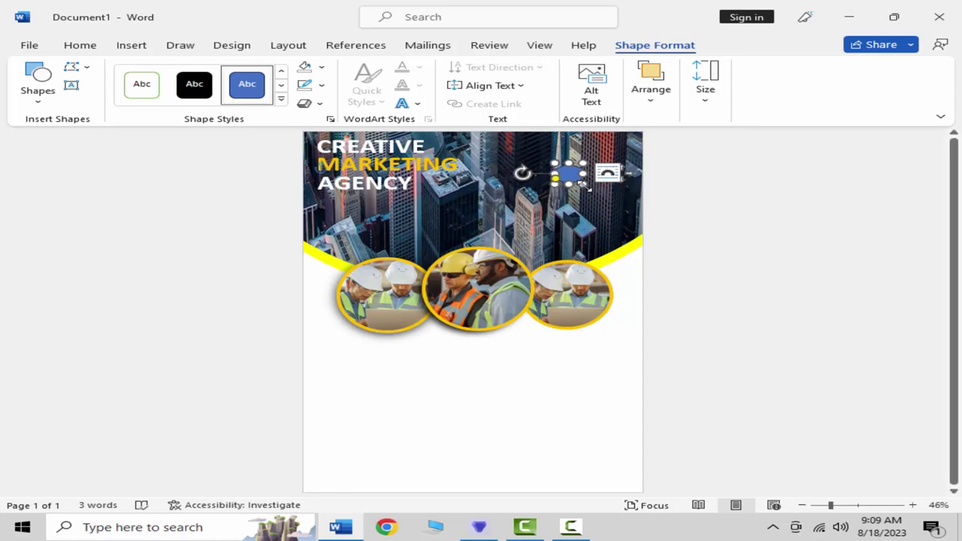
left_click_drag(584, 185, 588, 194)
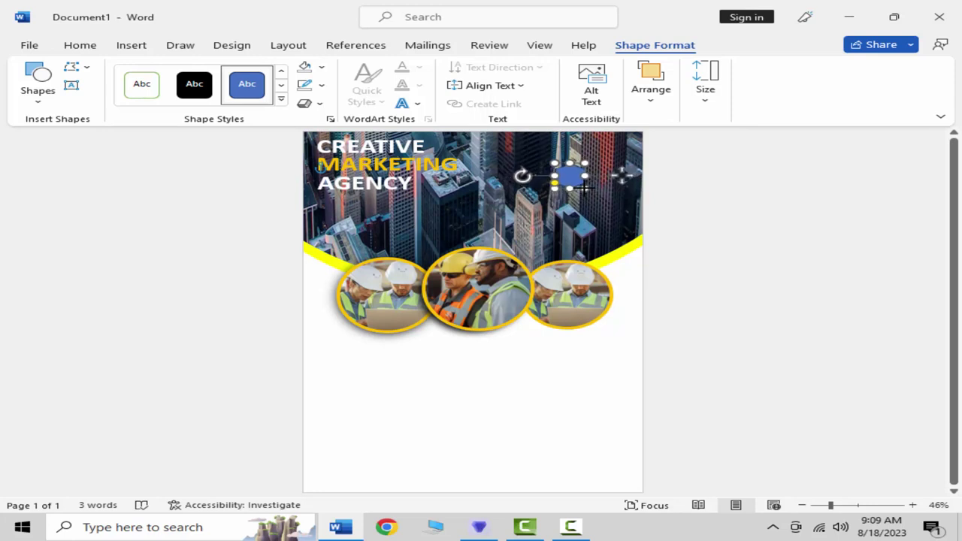
left_click_drag(576, 179, 592, 146)
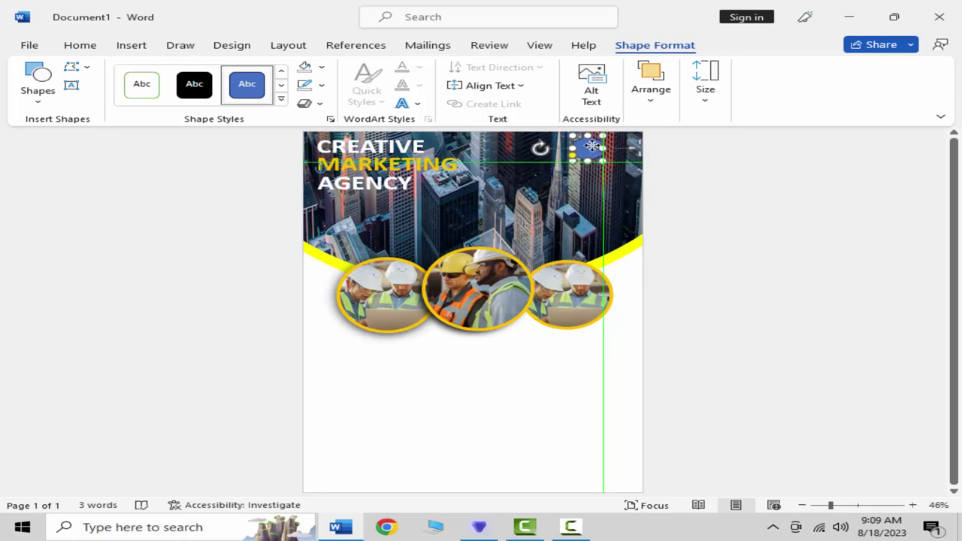
Fill the hexagon with Gold and fine-tune its size and position.
left_click(320, 66)
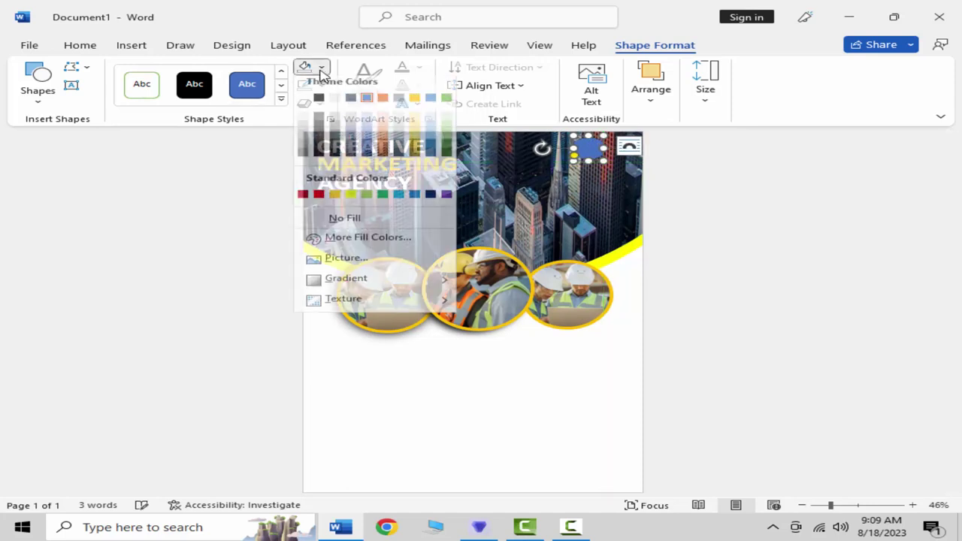
left_click(334, 200)
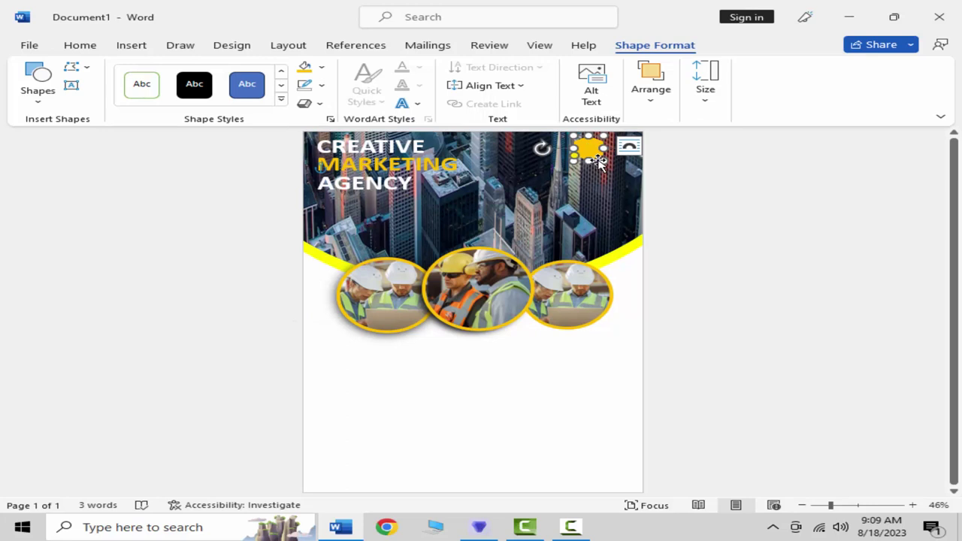
left_click_drag(598, 158, 601, 155)
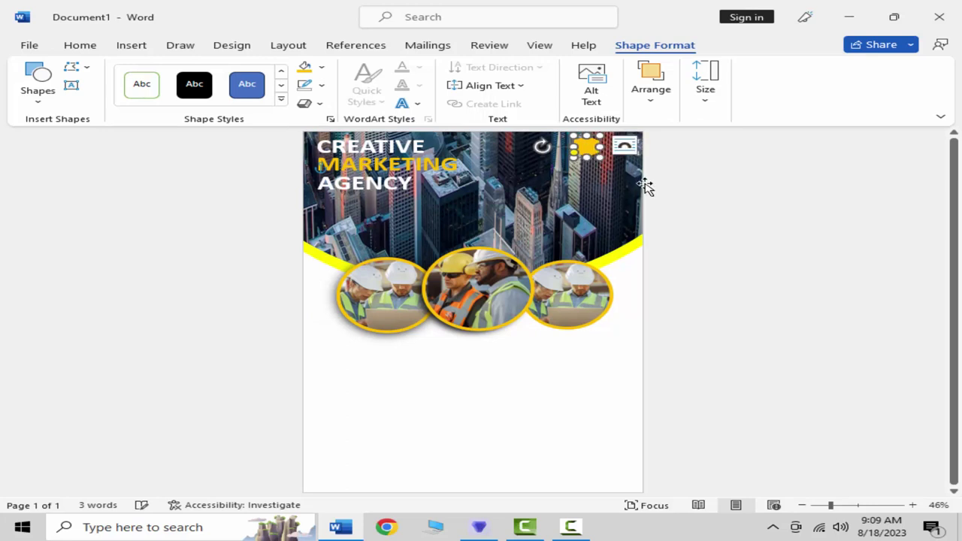
left_click_drag(579, 147, 558, 147)
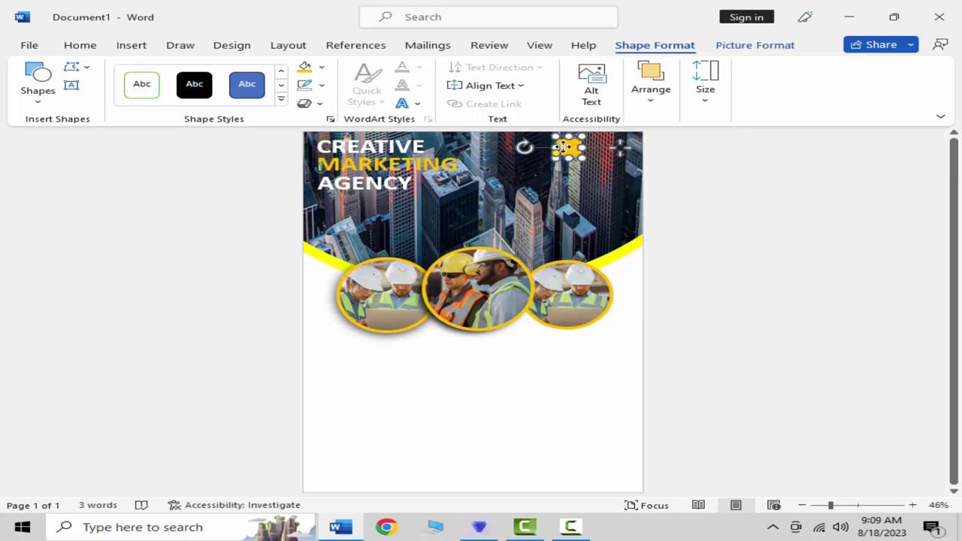
Paste a duplicate of the headline text box into the middle of the banner.
left_click(762, 206)
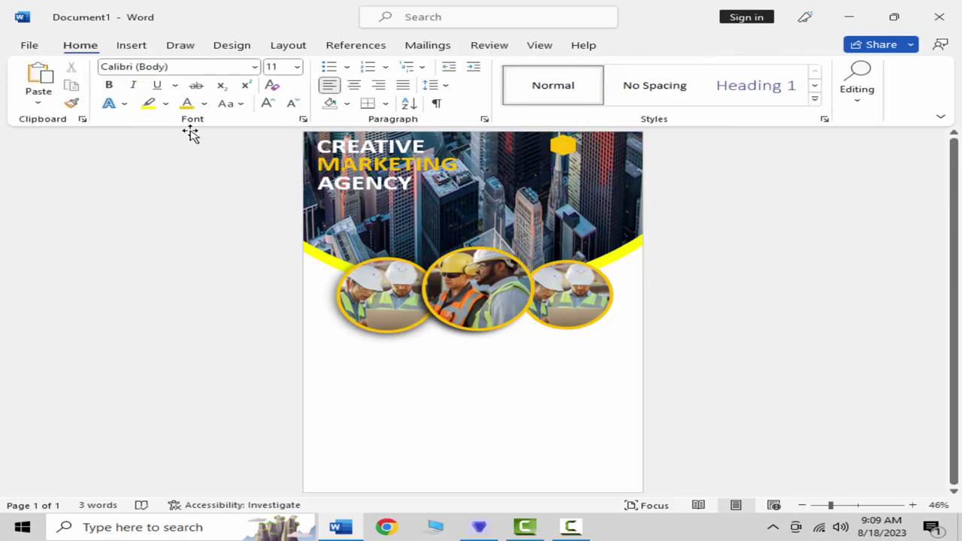
left_click(140, 44)
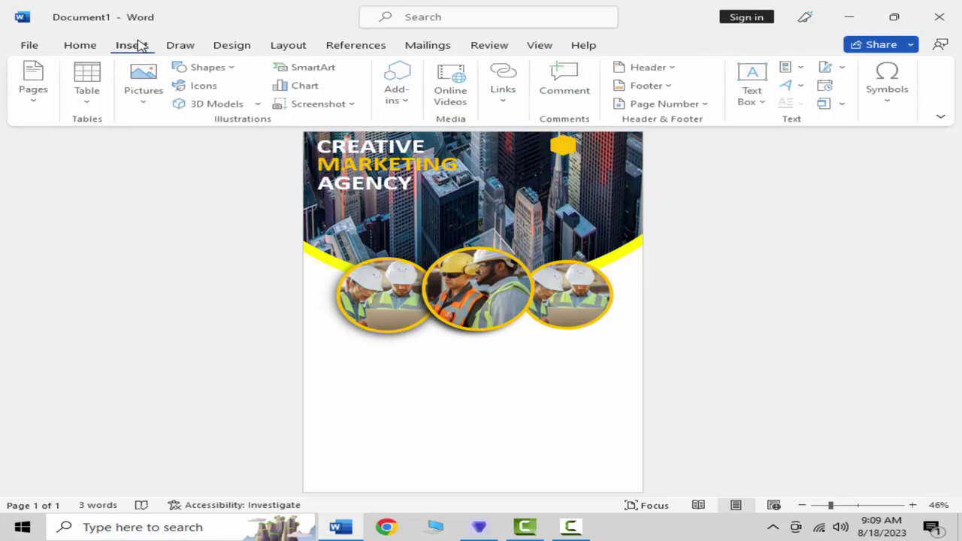
left_click(339, 197)
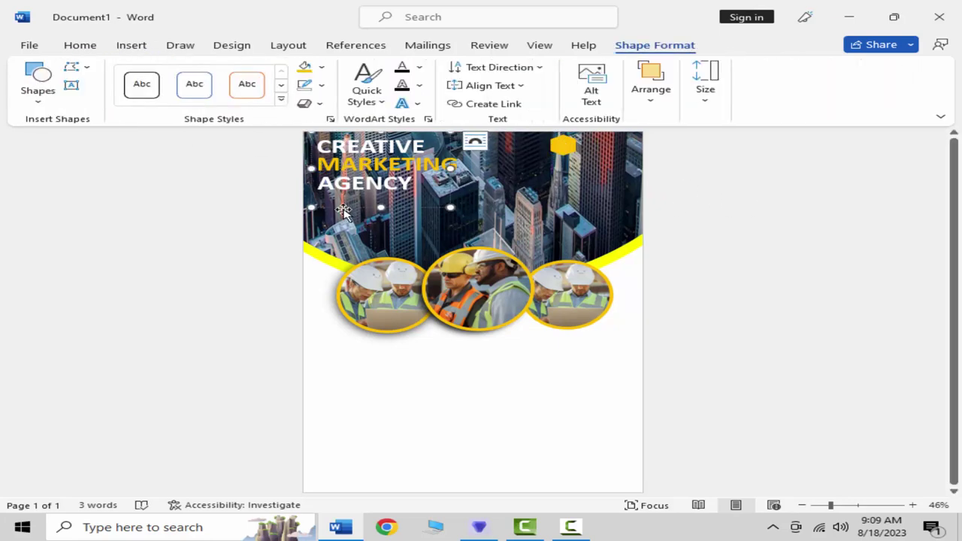
right_click(344, 209)
key("Escape")
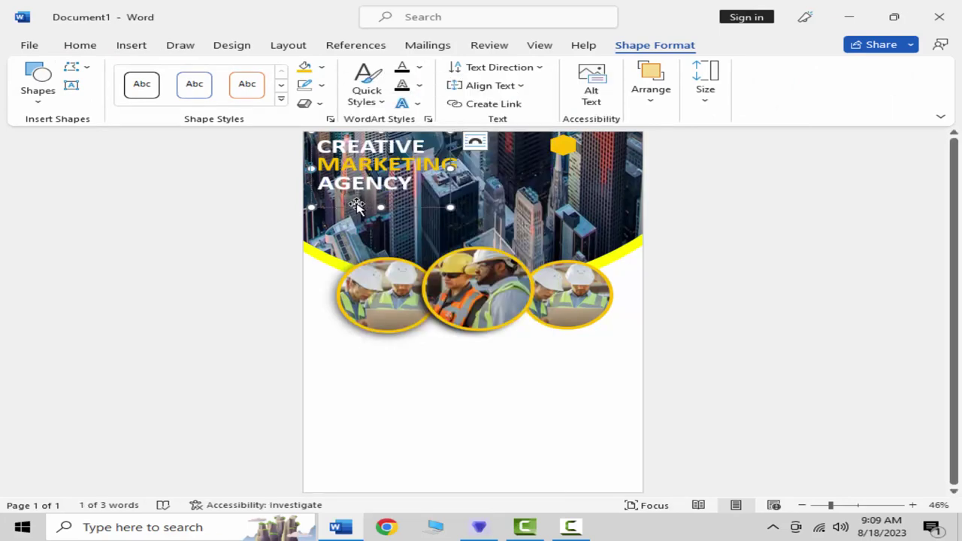
right_click(355, 209)
left_click(403, 227)
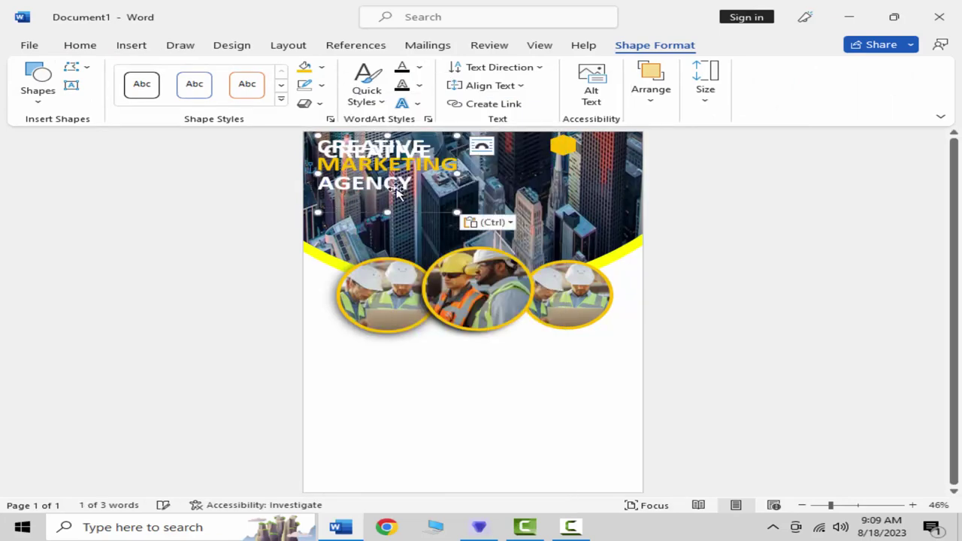
left_click_drag(419, 143, 504, 169)
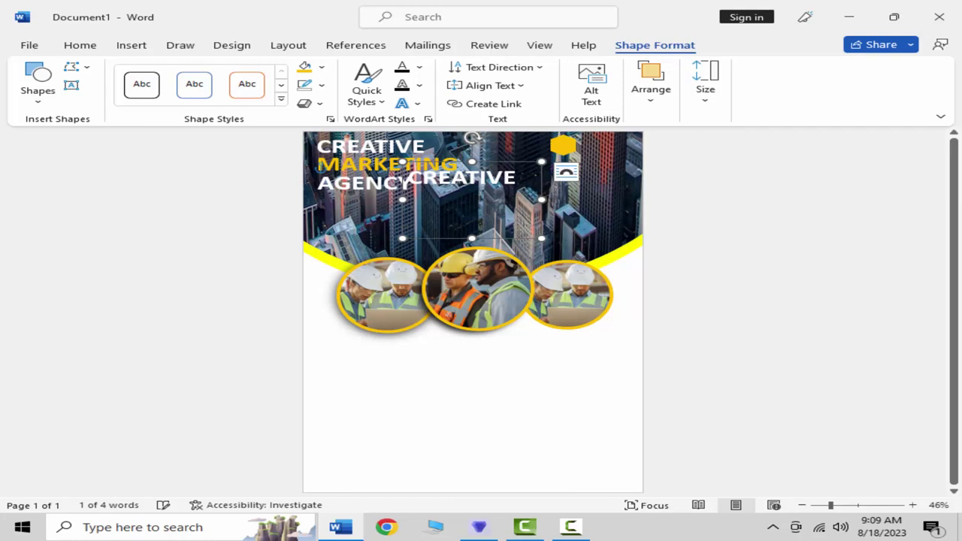
Clear the duplicate's text and shrink it into a small 'logo' box beside AGENCY.
double_click(417, 178)
key("Delete")
type("logo")
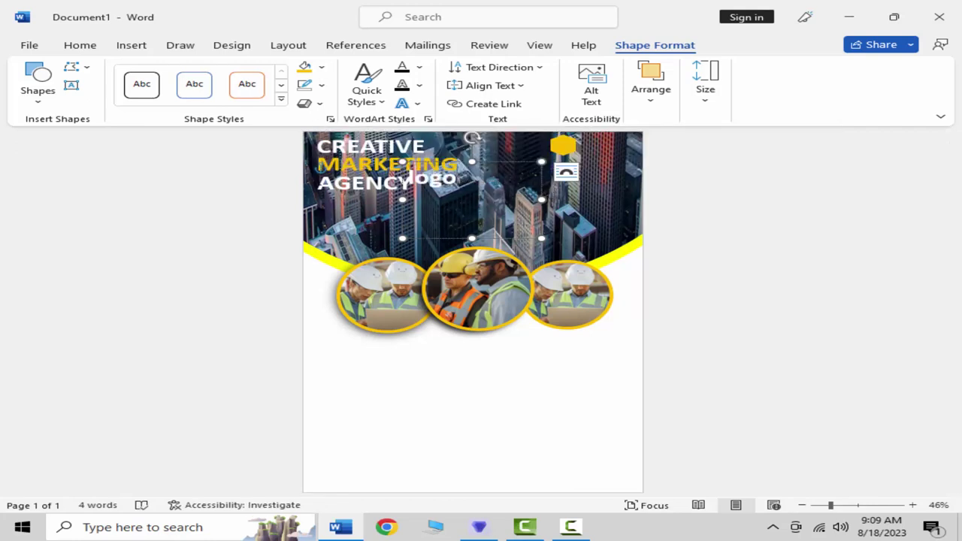
left_click_drag(542, 239, 496, 211)
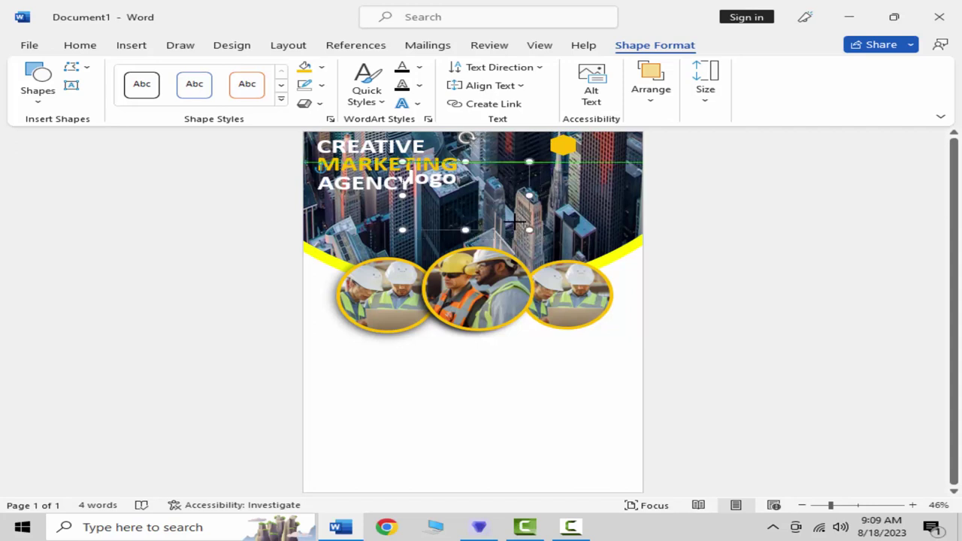
mouse_move(494, 162)
left_mouse_down()
mouse_move(654, 128)
mouse_move(738, 274)
left_mouse_up()
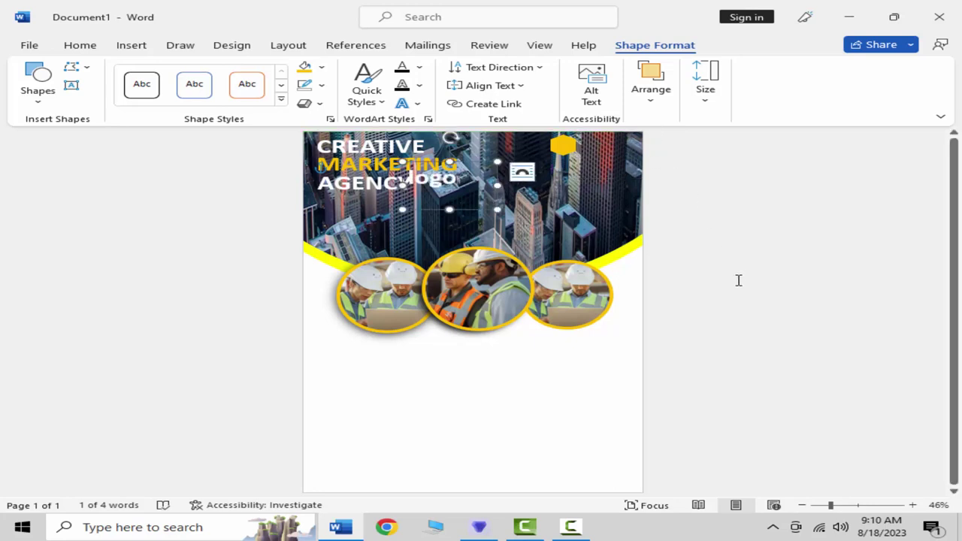
left_click(738, 281)
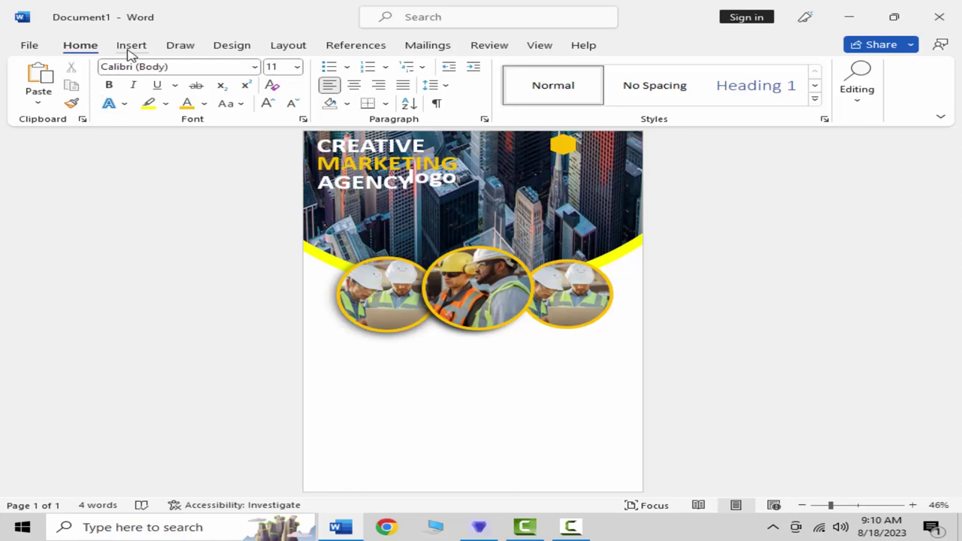
Draw a text box with No Fill below the left photo.
left_click(131, 47)
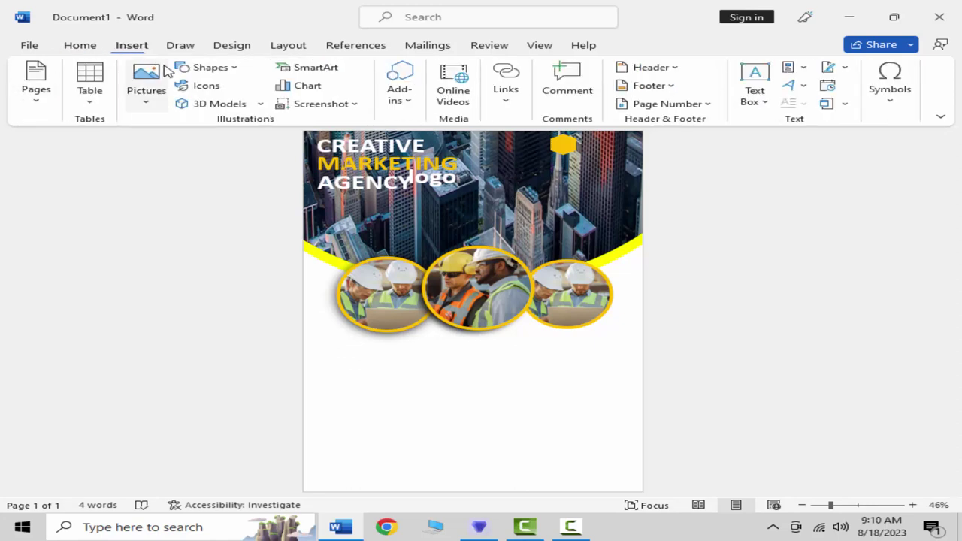
left_click(205, 70)
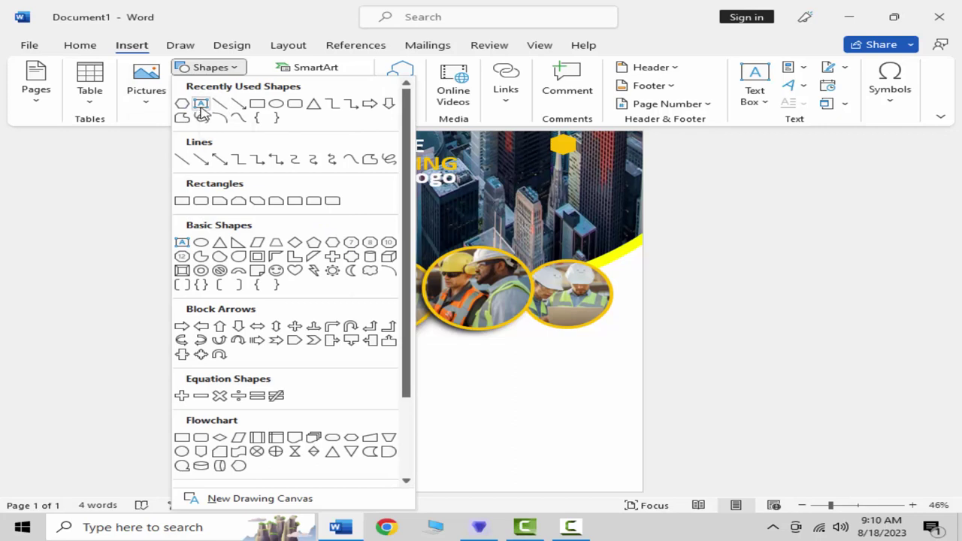
left_click(201, 105)
left_click_drag(328, 351, 427, 380)
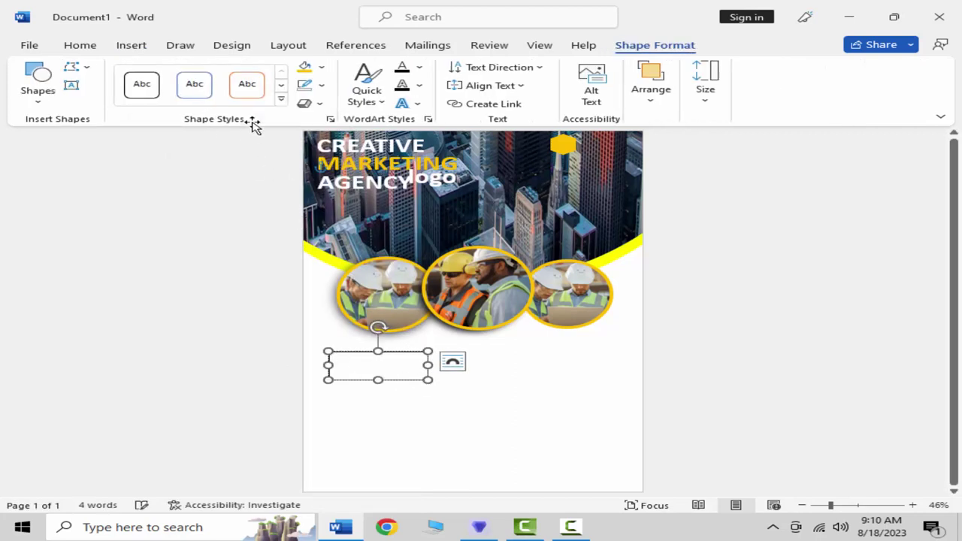
left_click(324, 74)
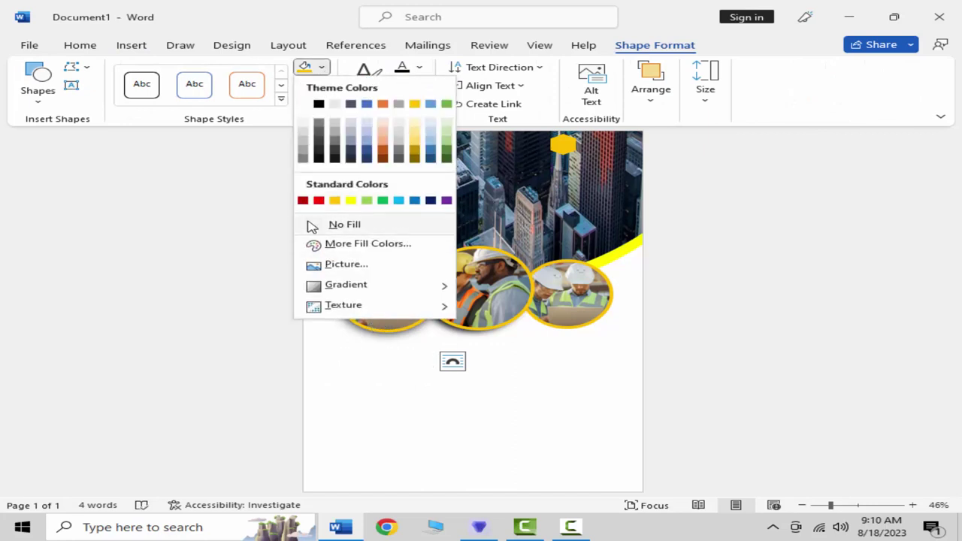
left_click(311, 223)
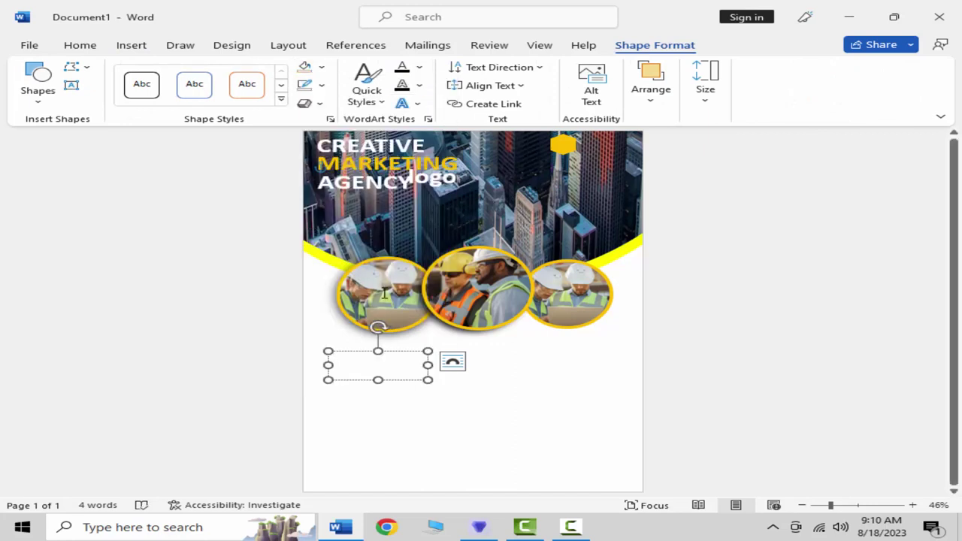
Type BUSNIESS DEVELOPMENT in the box, make it bold 18 pt, and nudge it into place.
type("We")
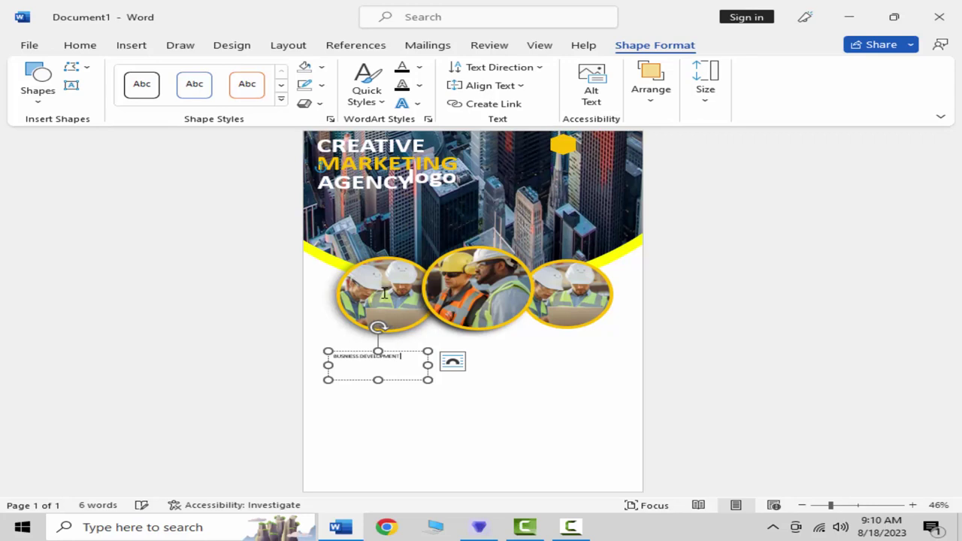
left_click_drag(412, 359, 307, 343)
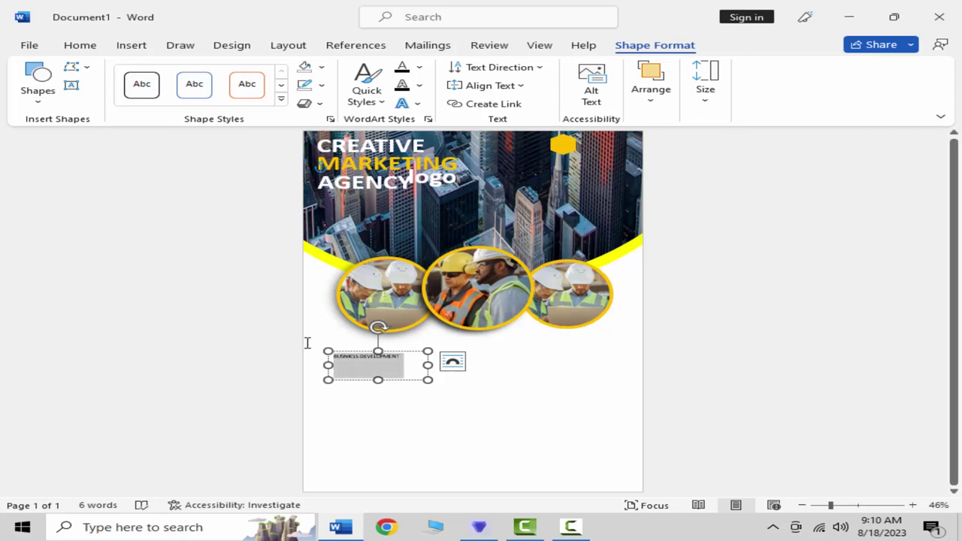
left_click(464, 299)
left_click(465, 300)
left_click(465, 299)
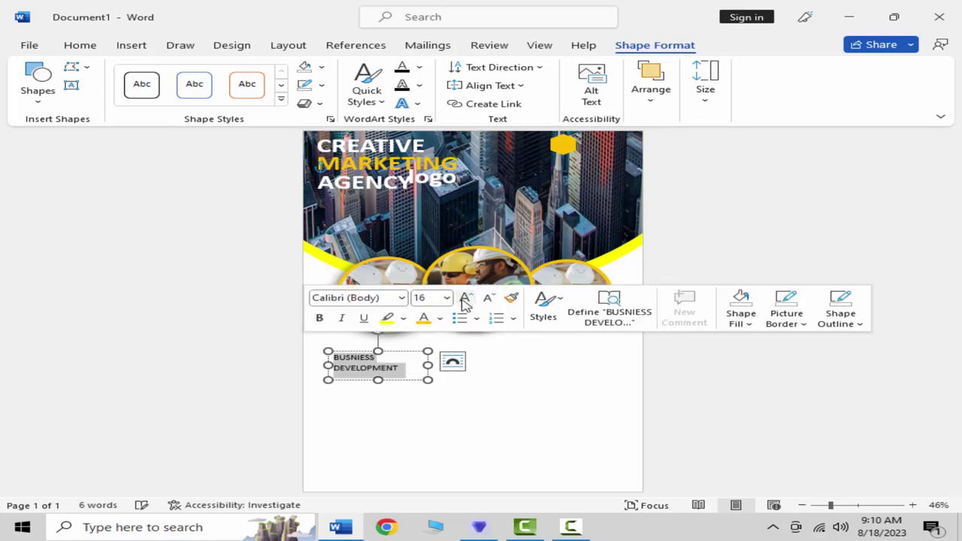
left_click(319, 319)
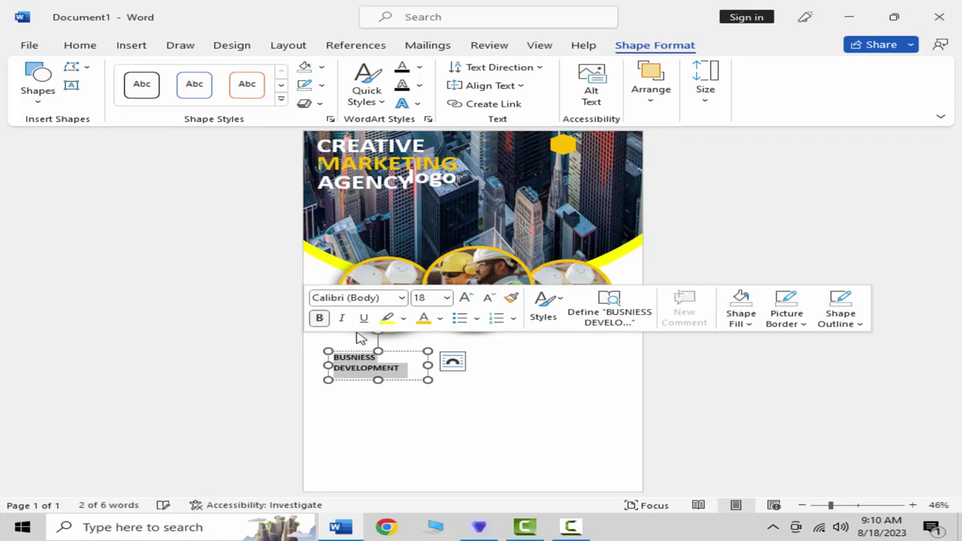
left_click_drag(396, 349, 381, 346)
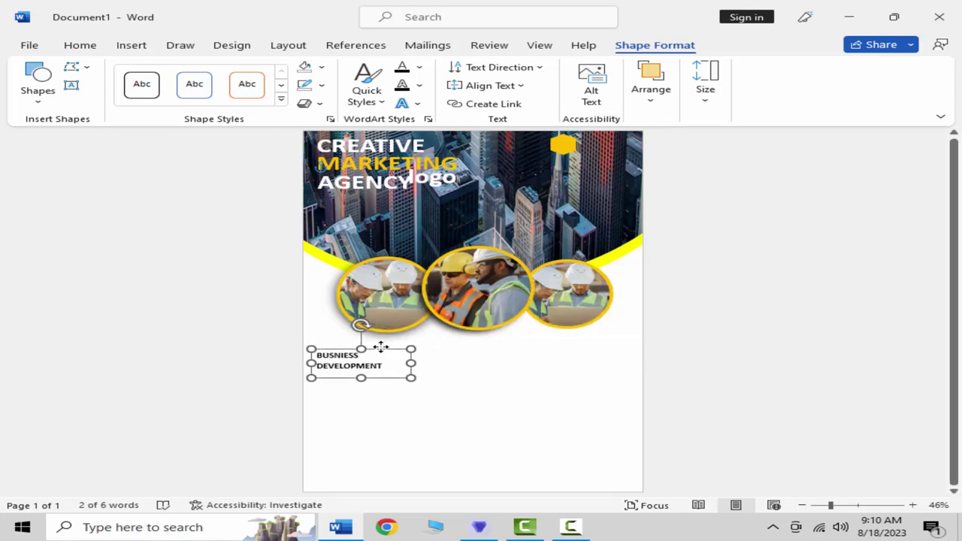
Copy the BUSNIESS DEVELOPMENT label and move the pasted copy below it.
right_click(381, 347)
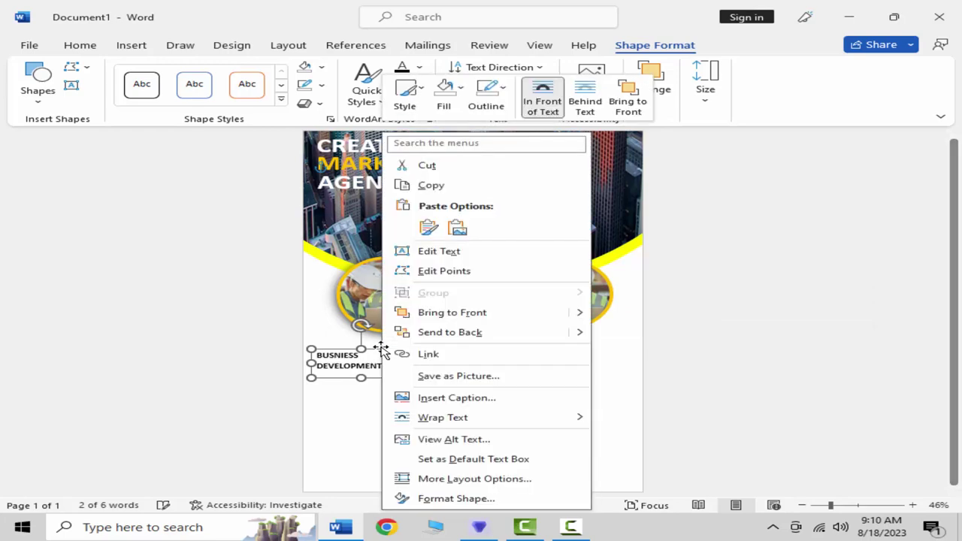
left_click(440, 188)
right_click(389, 339)
left_click(428, 227)
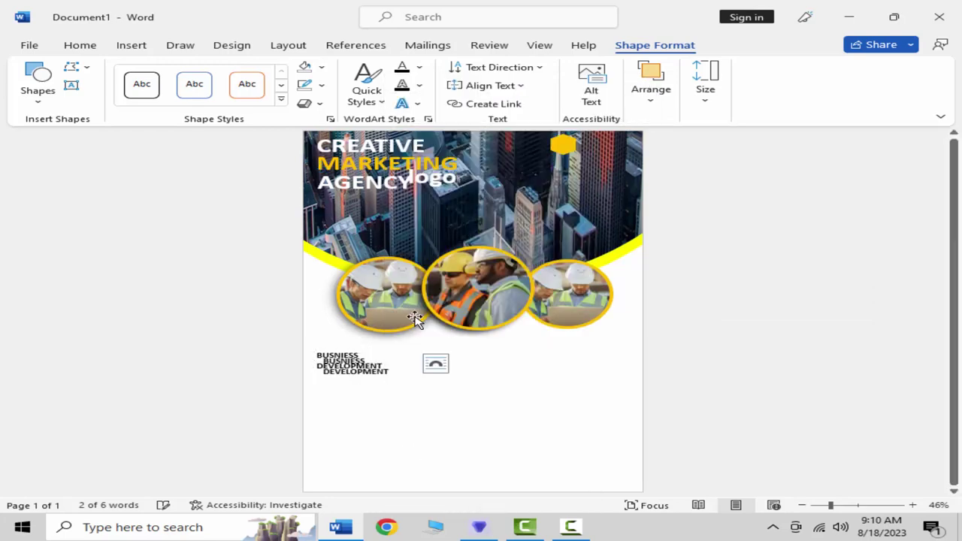
key("ctrl+v")
mouse_move(391, 366)
left_mouse_down()
mouse_move(382, 405)
mouse_move(268, 400)
left_mouse_up()
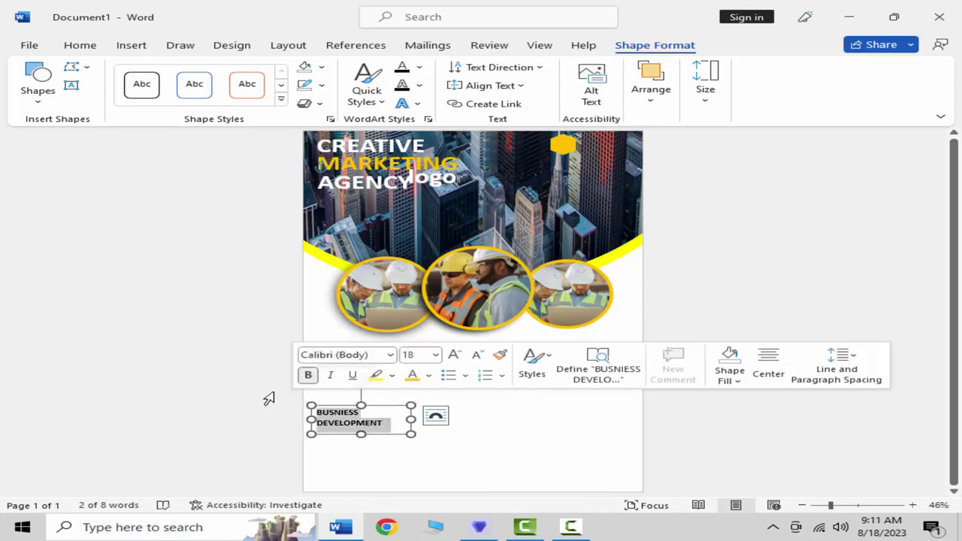
Retype the copied label as CLINT MANAGEMENT.
type("CH")
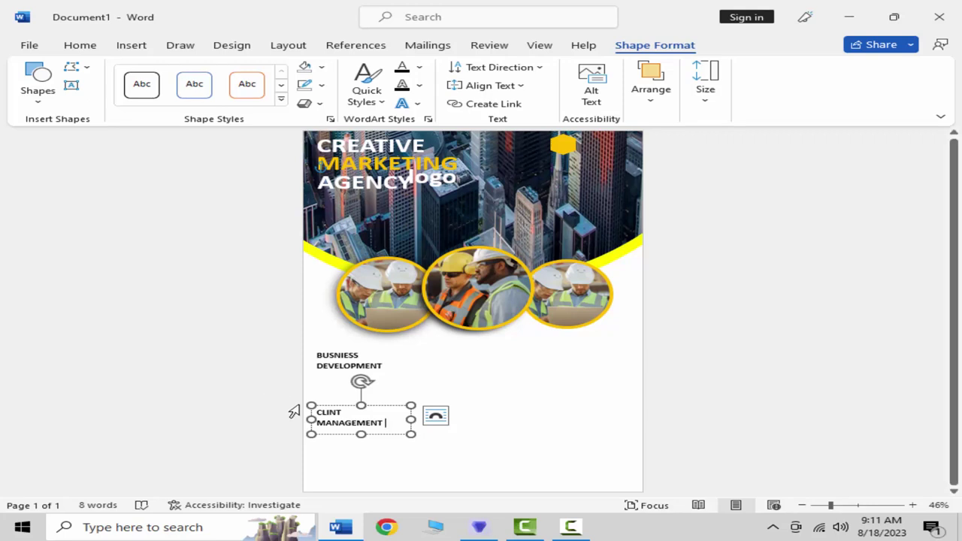
left_click(526, 425)
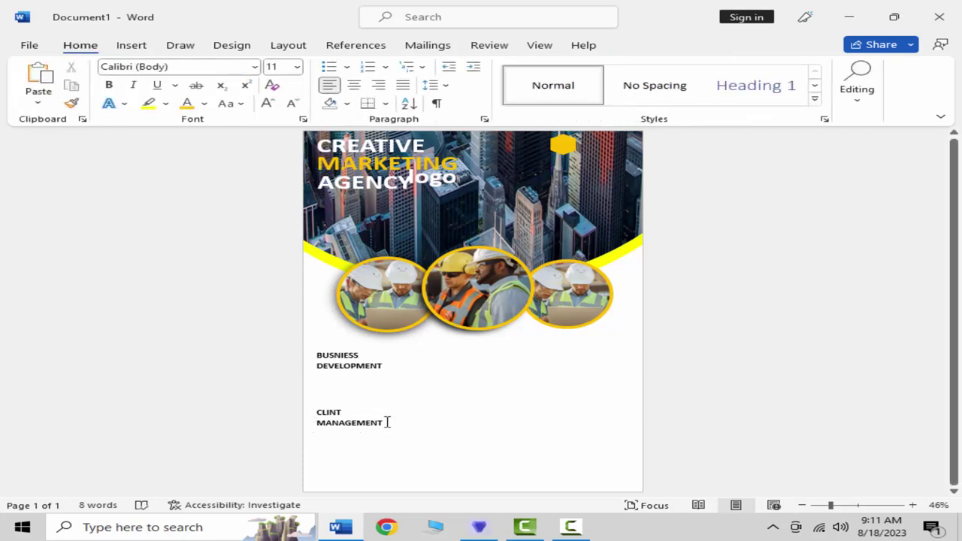
left_click(342, 408)
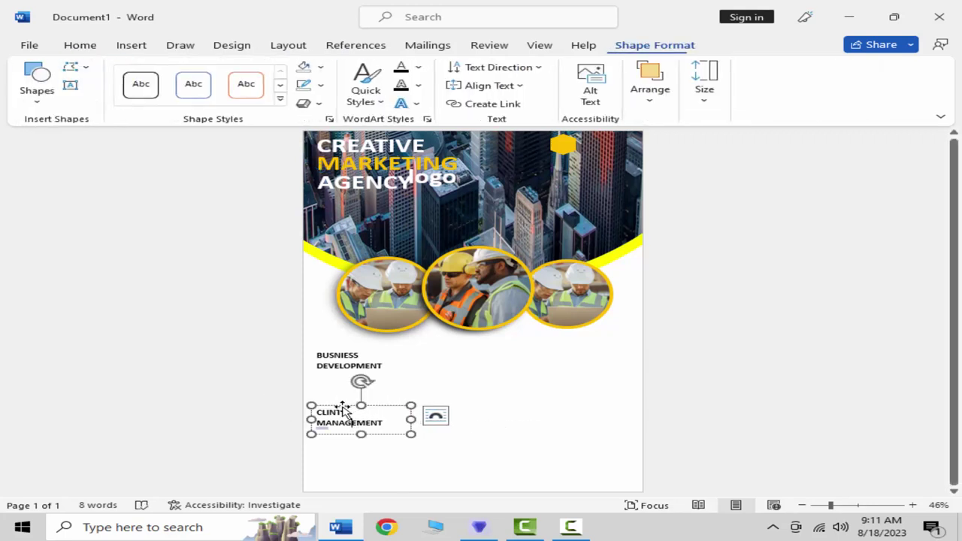
left_click(449, 447)
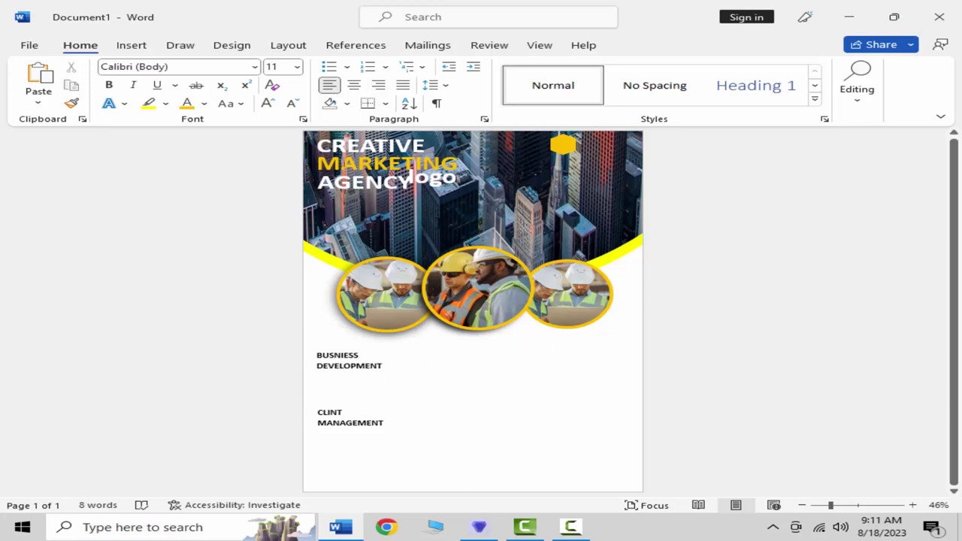
left_click(367, 361)
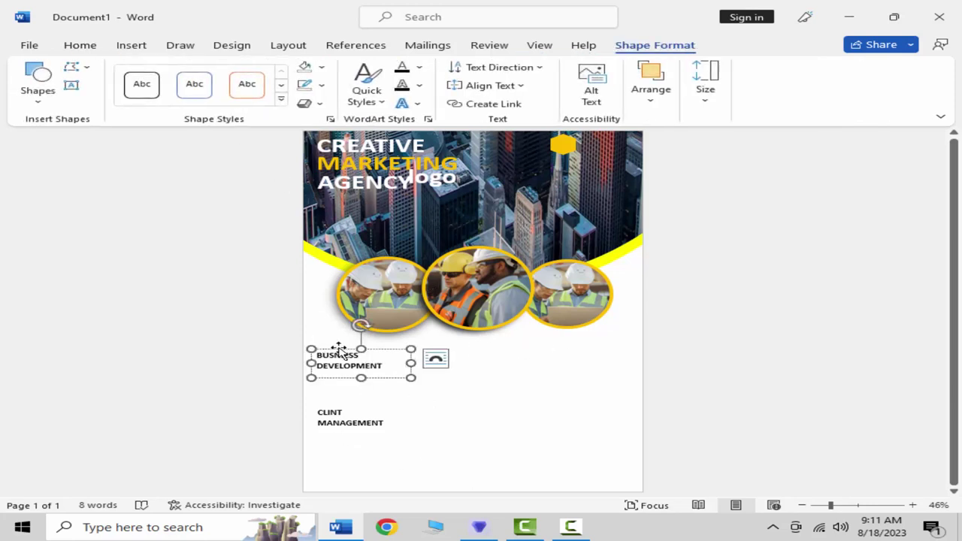
Copy the BUSNIESS DEVELOPMENT label under the right photo, narrow it, and retype it as WHY CHOICE US.
right_click(338, 350)
left_click(394, 188)
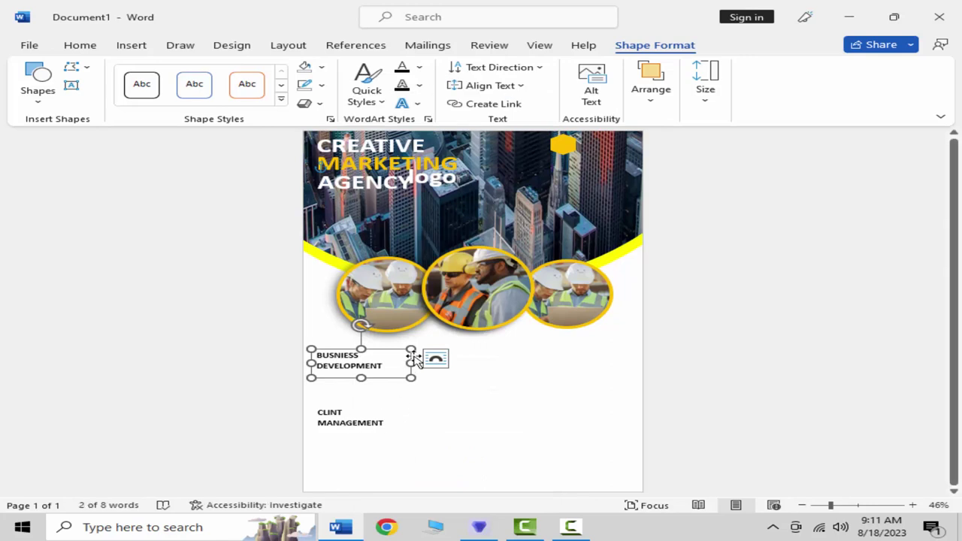
right_click(382, 362)
left_click(431, 227)
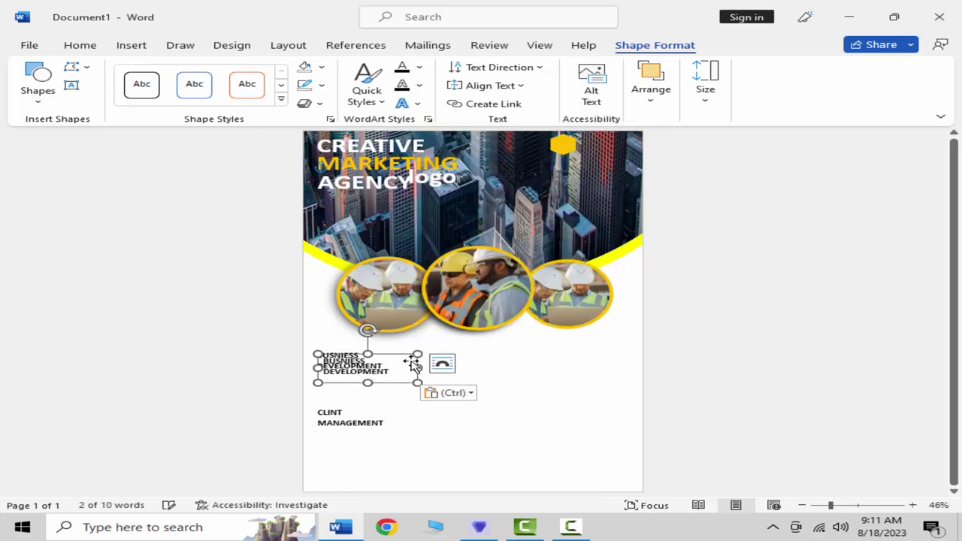
mouse_move(410, 352)
left_mouse_down()
mouse_move(657, 336)
mouse_move(604, 330)
left_mouse_up()
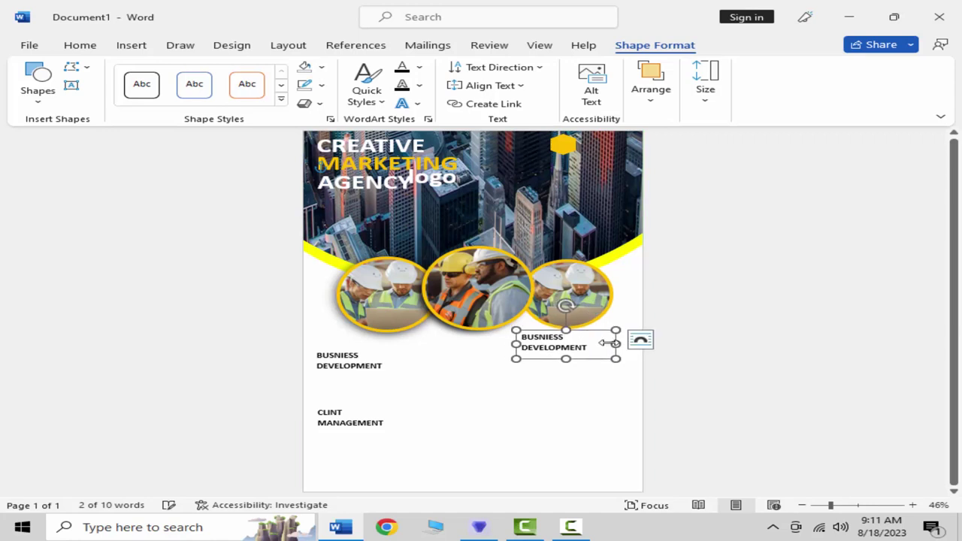
mouse_move(615, 343)
left_mouse_down()
mouse_move(586, 343)
mouse_move(635, 343)
mouse_move(527, 337)
left_mouse_up()
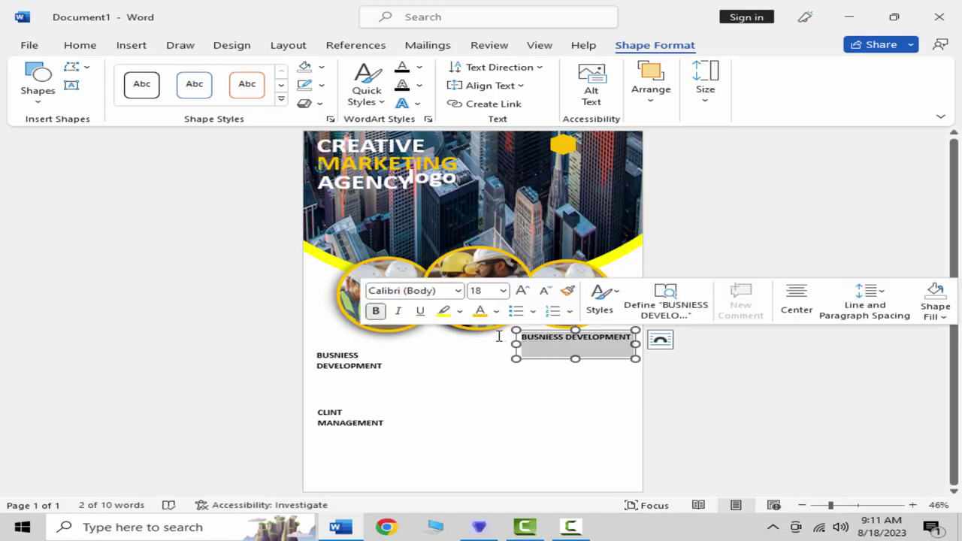
type("WHY ")
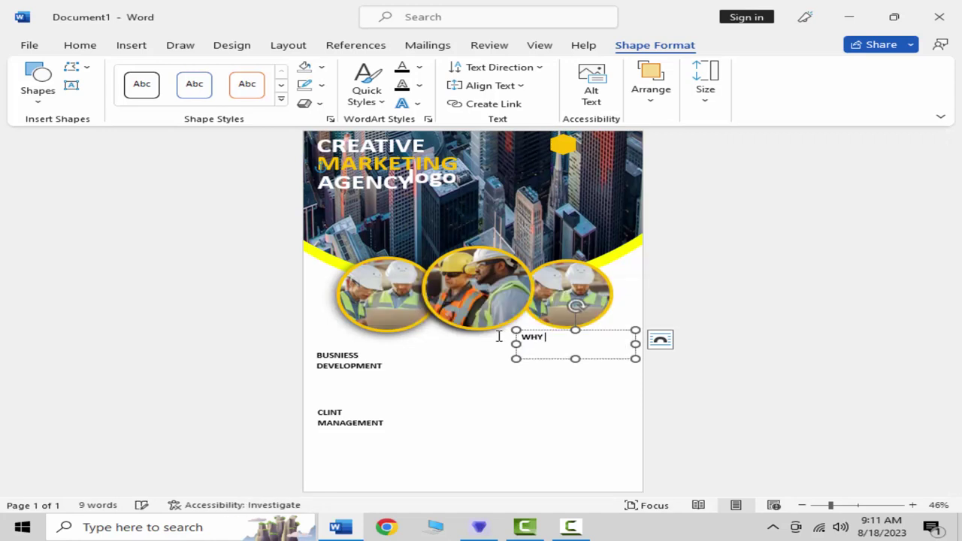
type("CHOICE US")
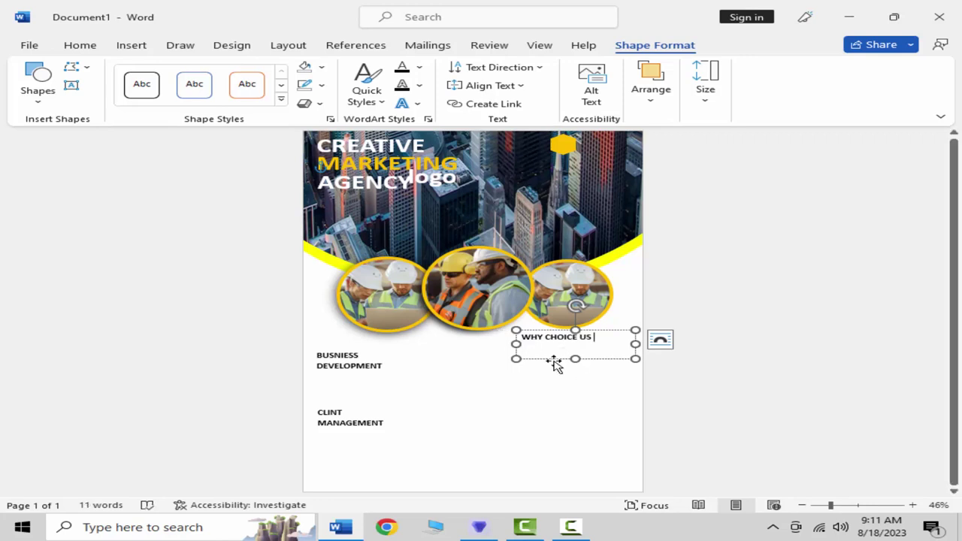
left_click(568, 392)
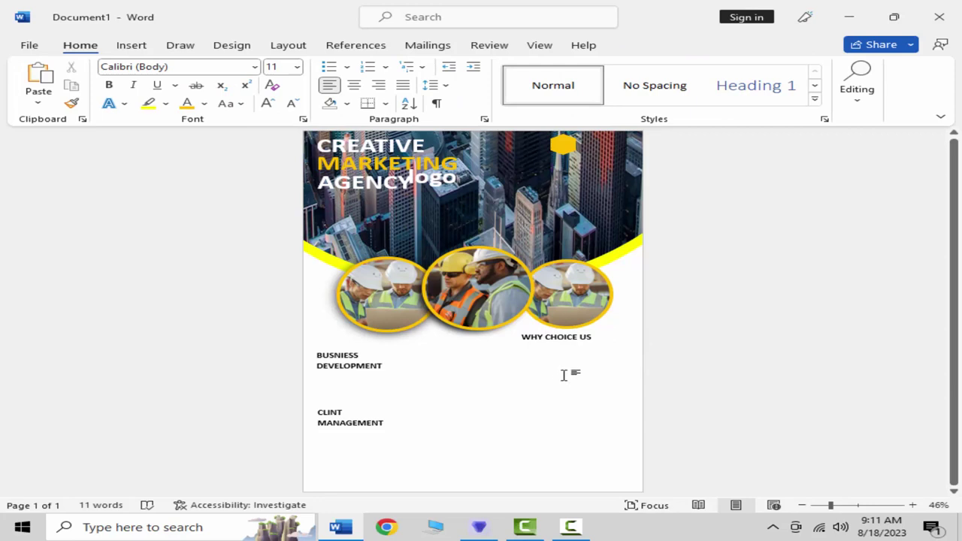
Draw a text box under WHY CHOICE US and paste the body paragraph into it.
left_click(581, 338)
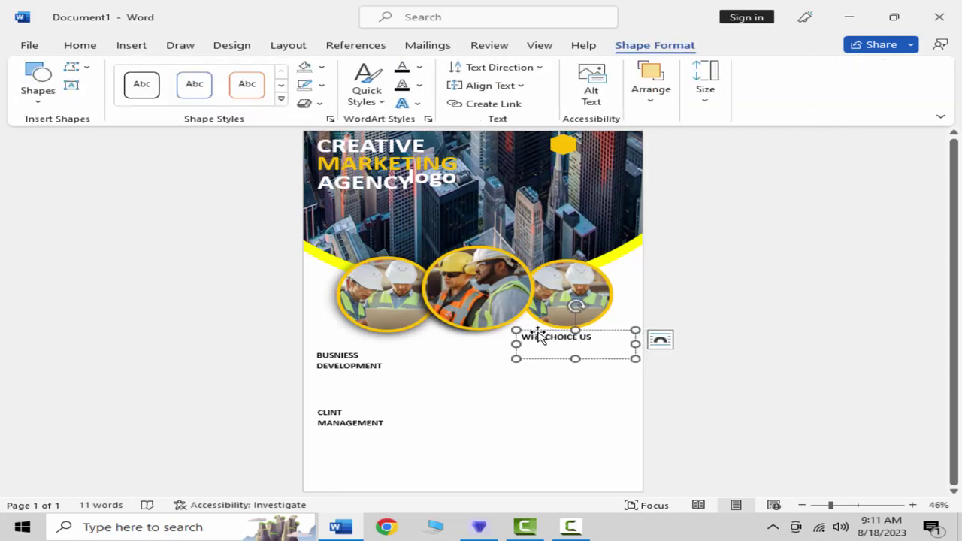
left_click(537, 333)
left_click(598, 388)
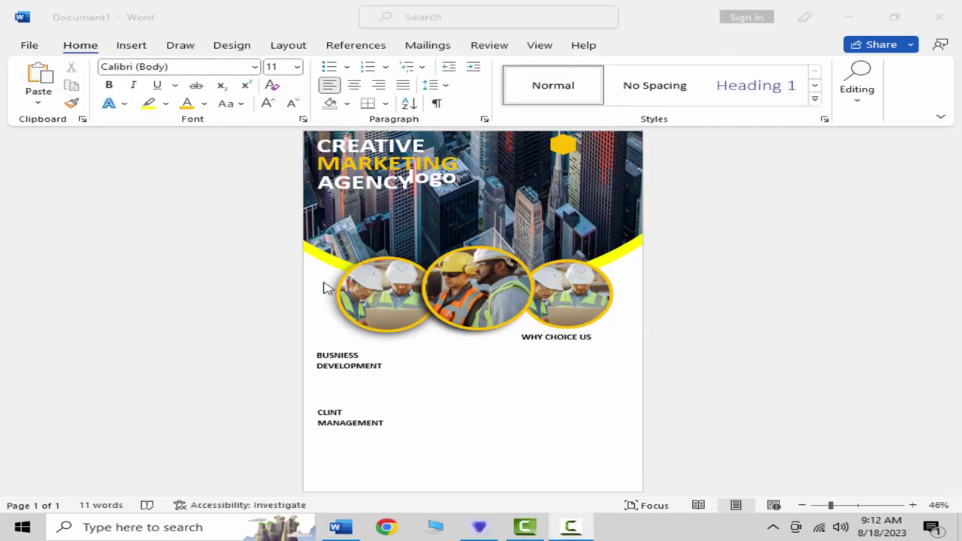
left_click(132, 45)
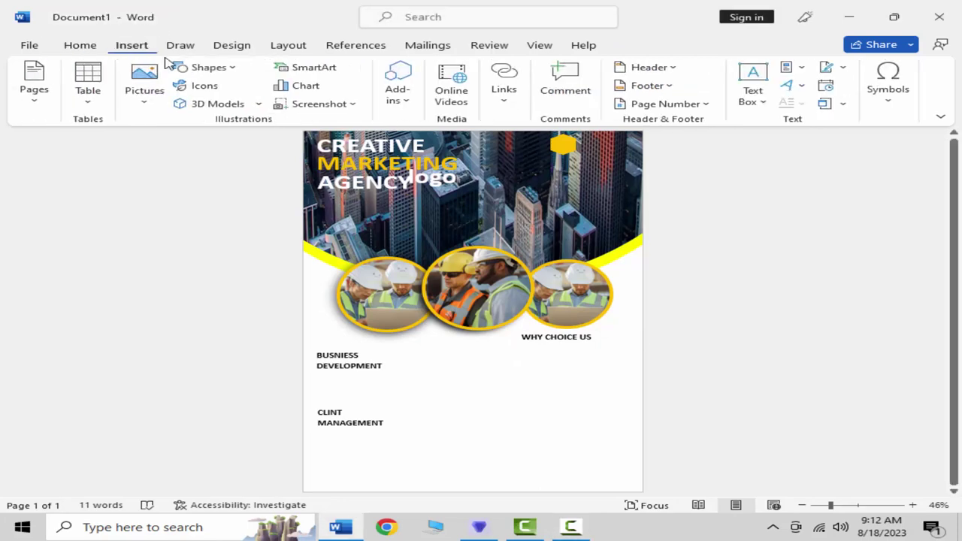
left_click(207, 66)
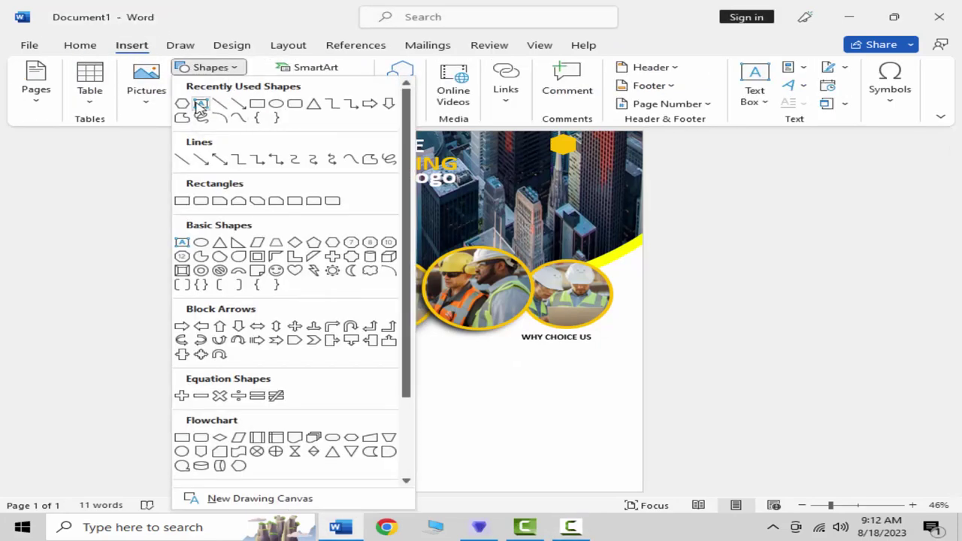
left_click(200, 105)
left_click_drag(517, 345, 639, 397)
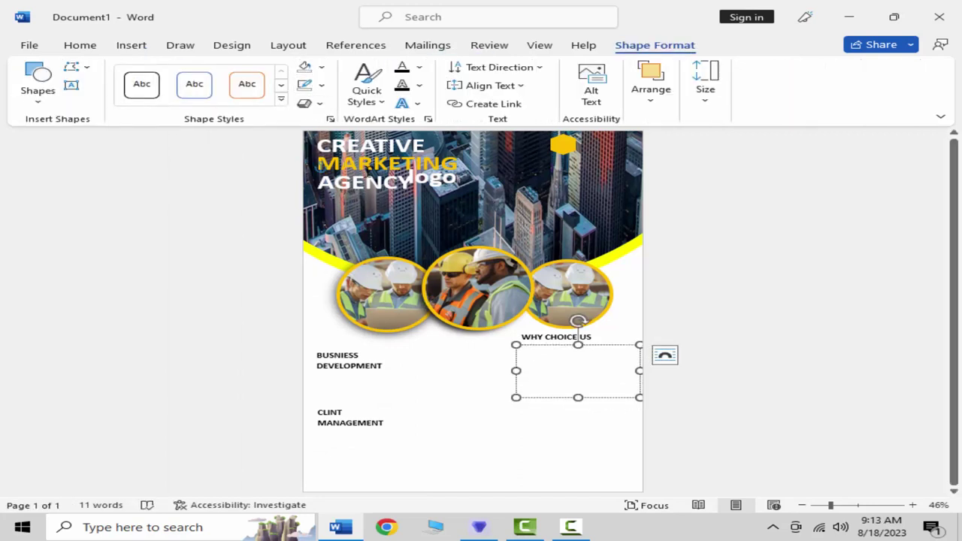
key("ctrl+v")
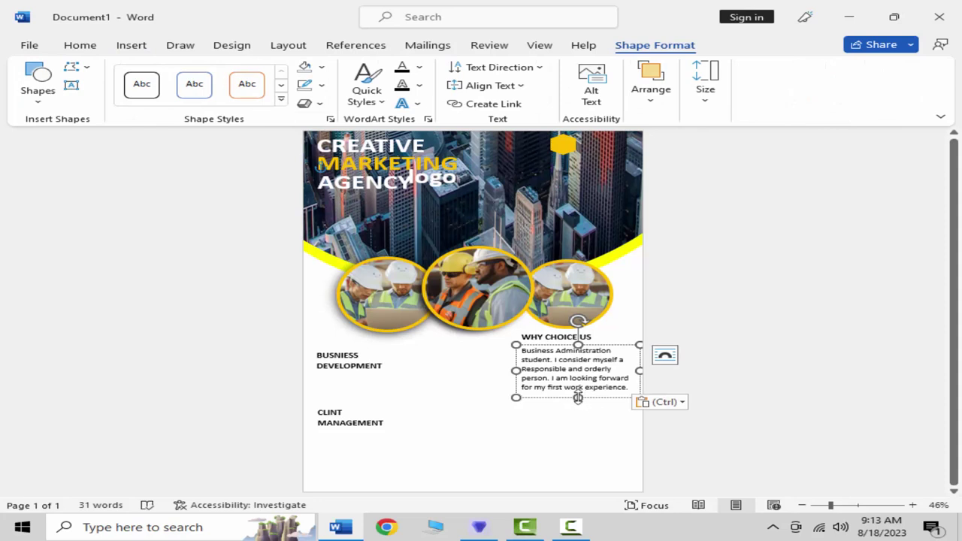
Shorten the body text box so it ends at "I am looking forward".
left_click_drag(578, 397, 585, 391)
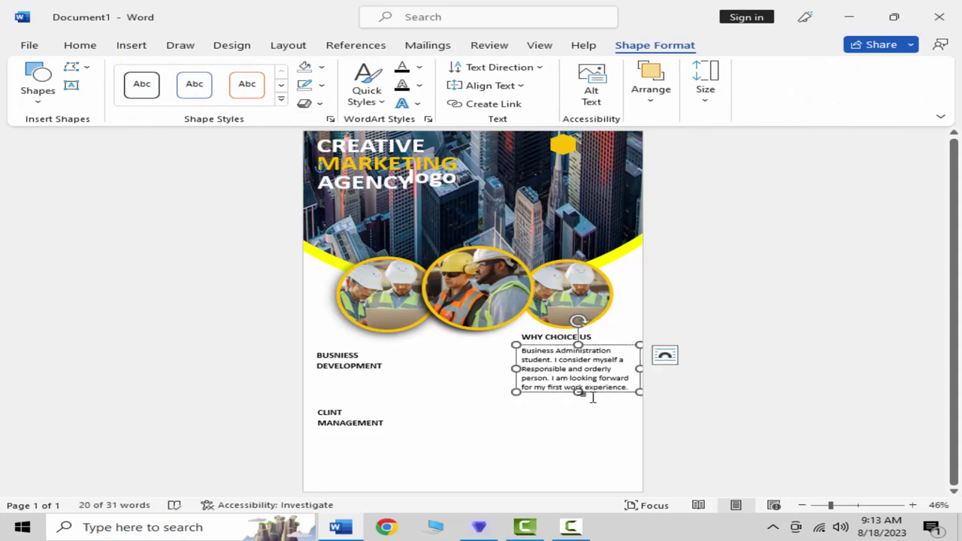
left_click_drag(578, 391, 577, 385)
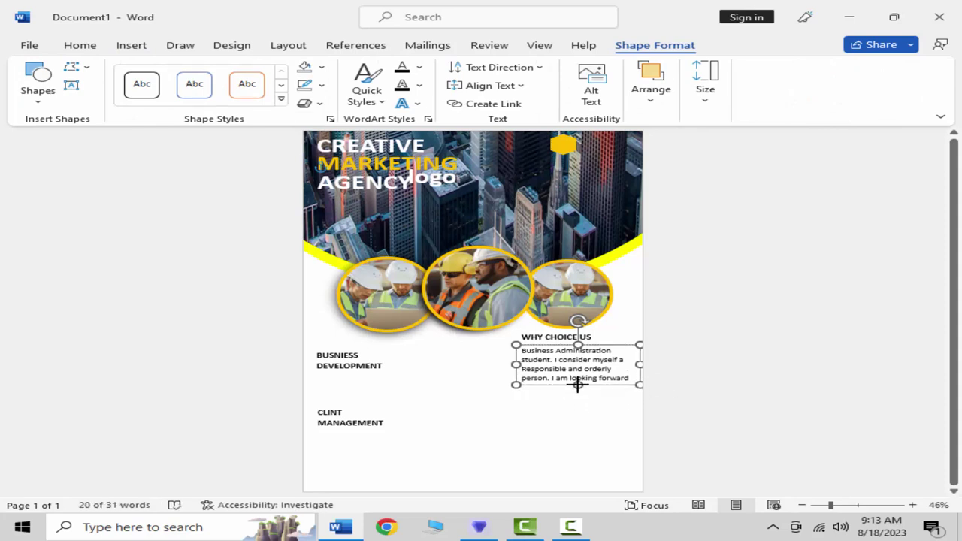
left_click(584, 415)
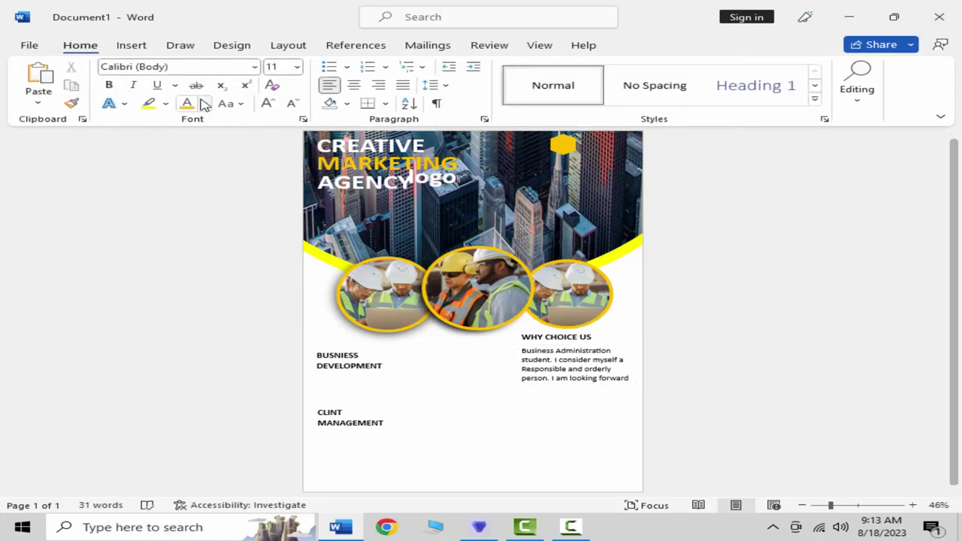
Draw a small oval below the WHY CHOICE US paragraph and fill it yellow.
left_click(132, 45)
left_click(204, 67)
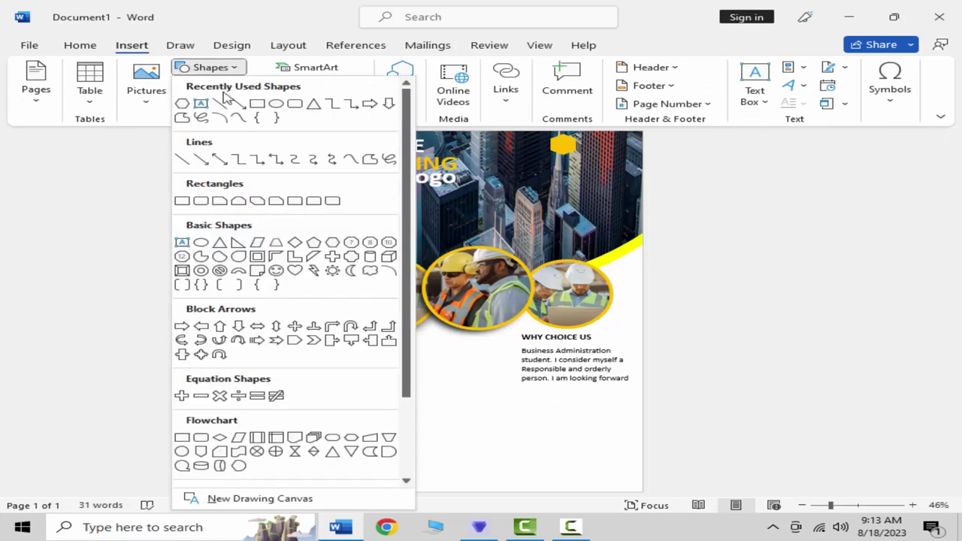
left_click(261, 102)
scroll(541, 427, "up", 2, "ctrl")
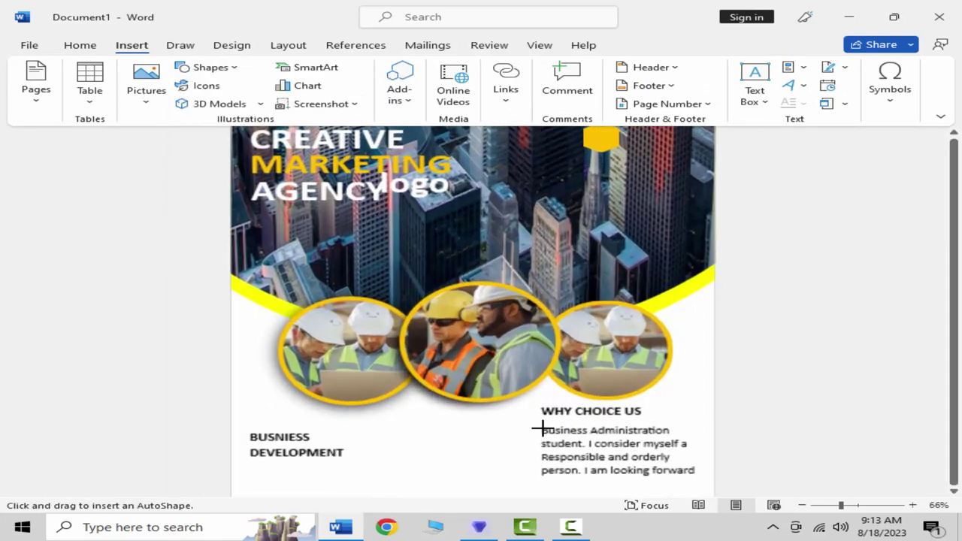
scroll(540, 425, "down", 2)
left_click_drag(540, 422, 563, 439)
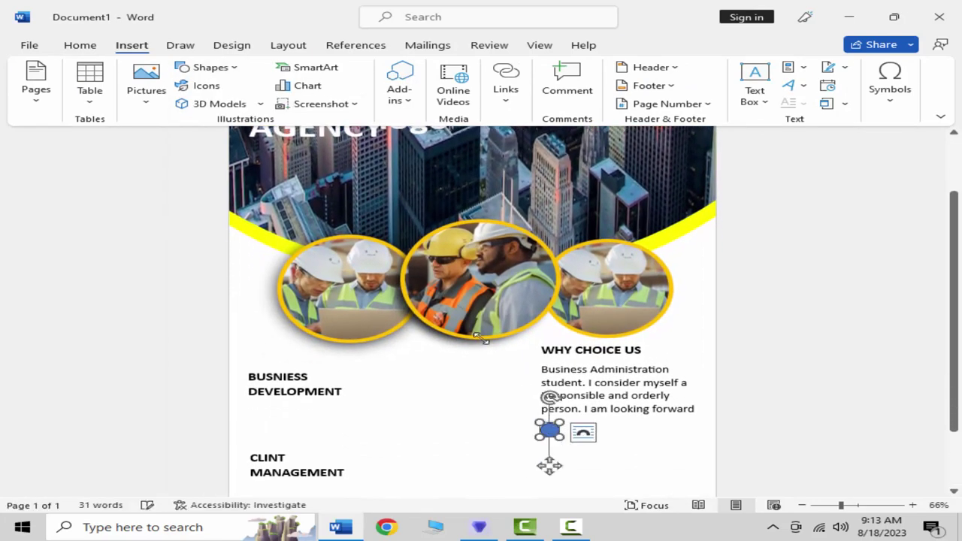
left_click(321, 67)
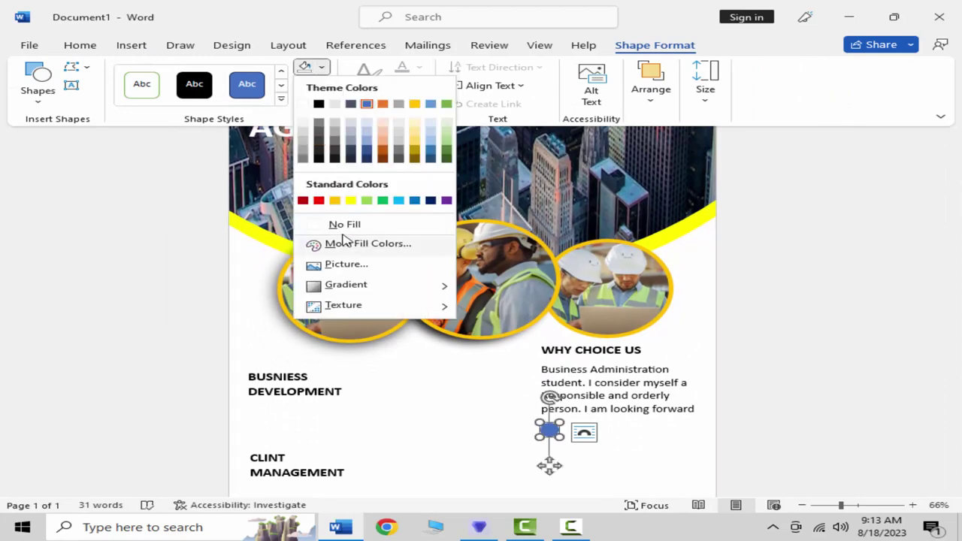
left_click(337, 201)
scroll(486, 312, "down", 1)
scroll(486, 312, "down", 2)
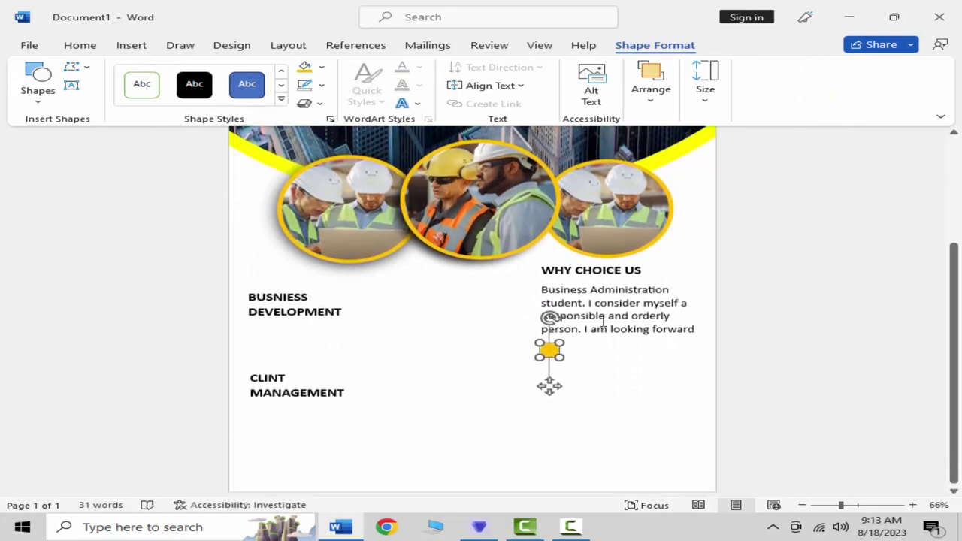
left_click(604, 293)
Paste a duplicate of the body text box and move it down beside the yellow dot.
right_click(583, 278)
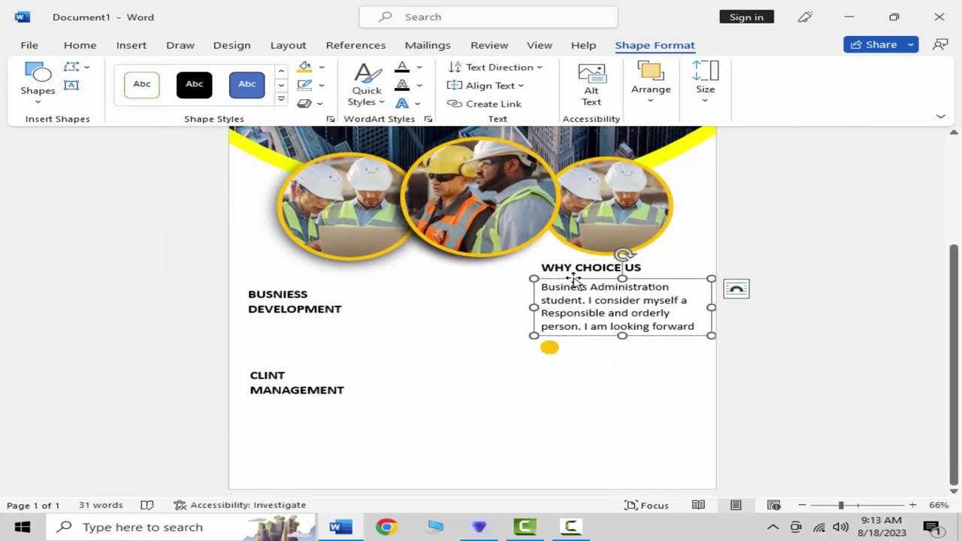
key("Escape")
right_click(584, 313)
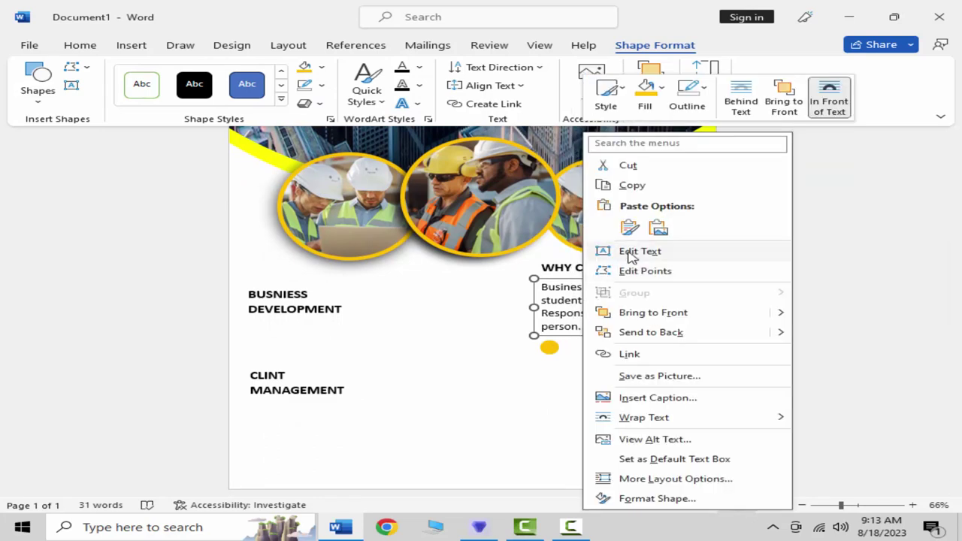
left_click(629, 227)
left_click_drag(606, 283, 619, 335)
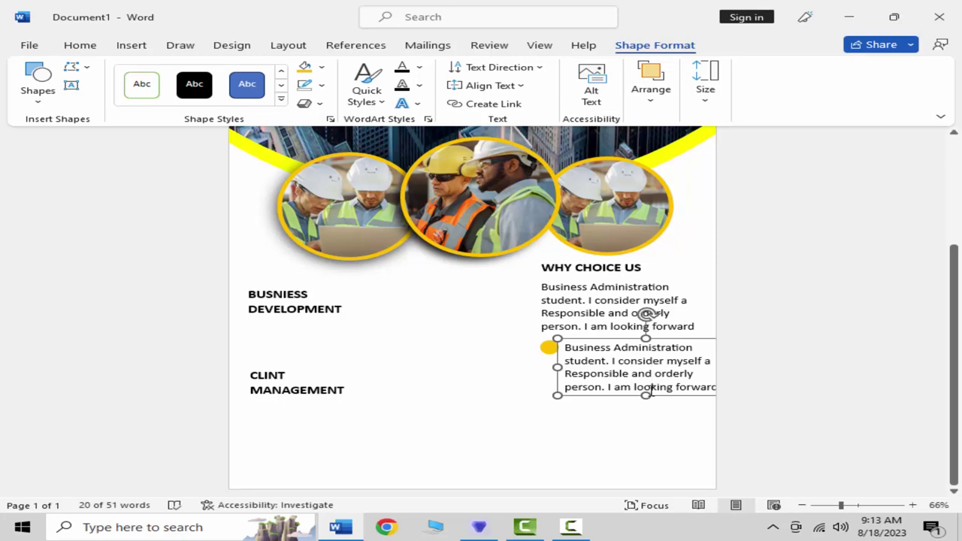
left_click_drag(645, 395, 645, 429)
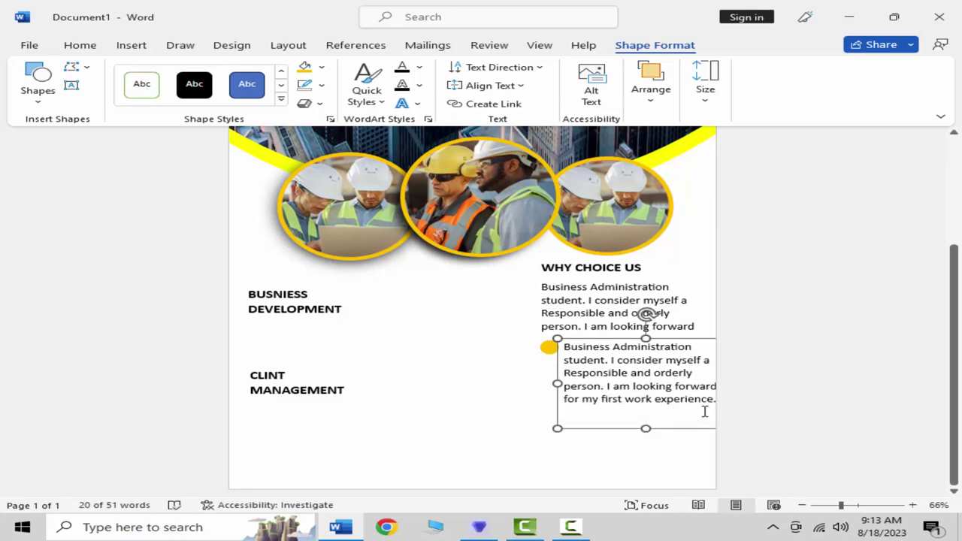
Reduce the duplicate's text to 12 pt and trim the box to two lines aligned with the dot.
left_click_drag(705, 411, 532, 348)
left_click(684, 308)
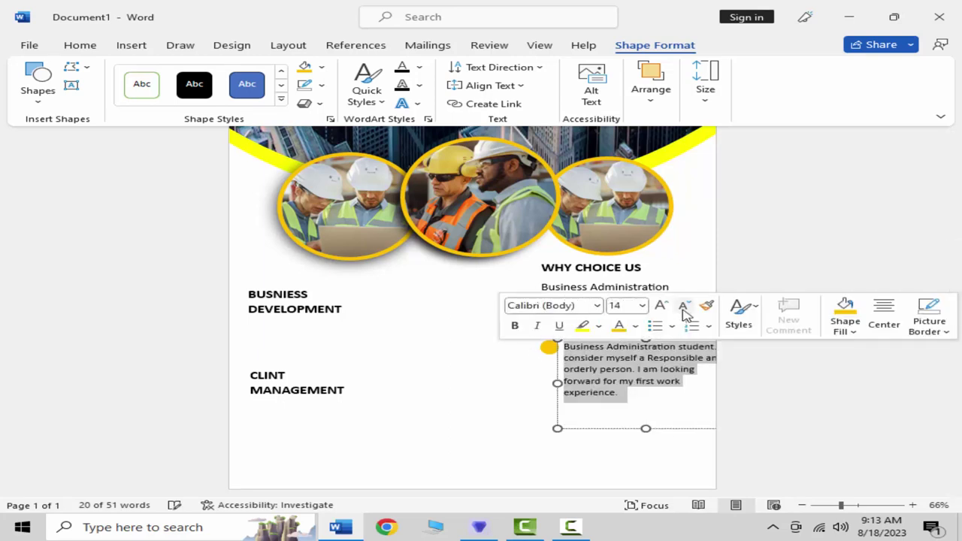
left_click(683, 308)
left_click_drag(646, 426, 651, 365)
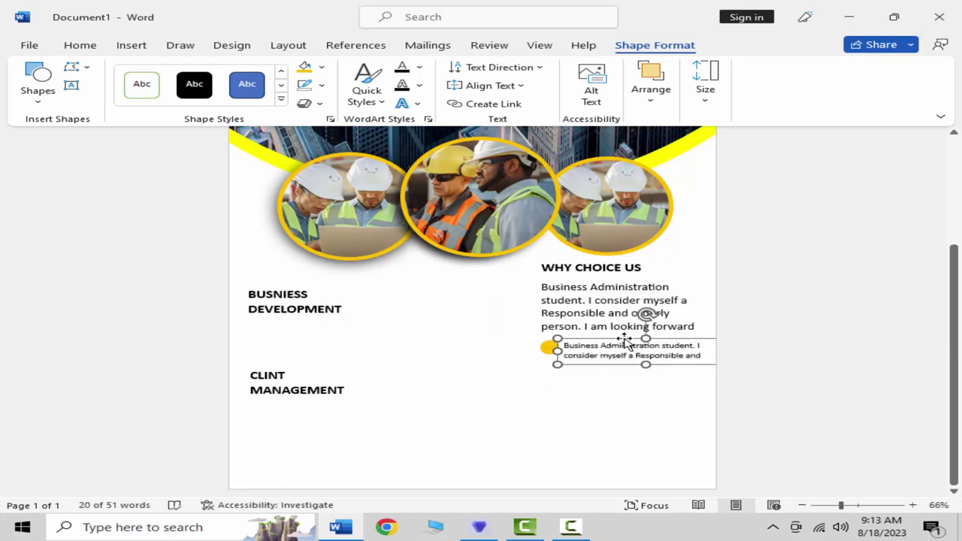
left_click_drag(626, 342, 626, 340)
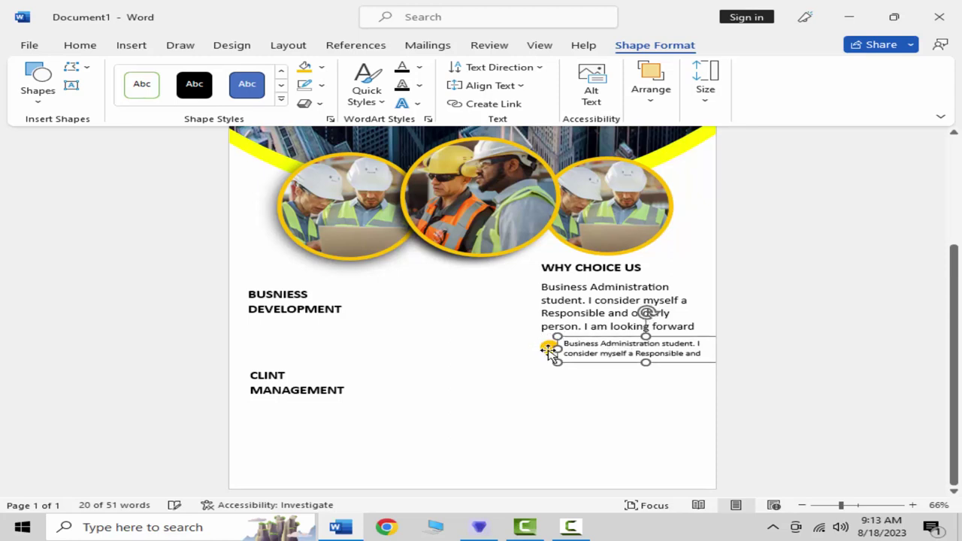
Duplicate the yellow dot and place the copy below the first bullet.
right_click(549, 344)
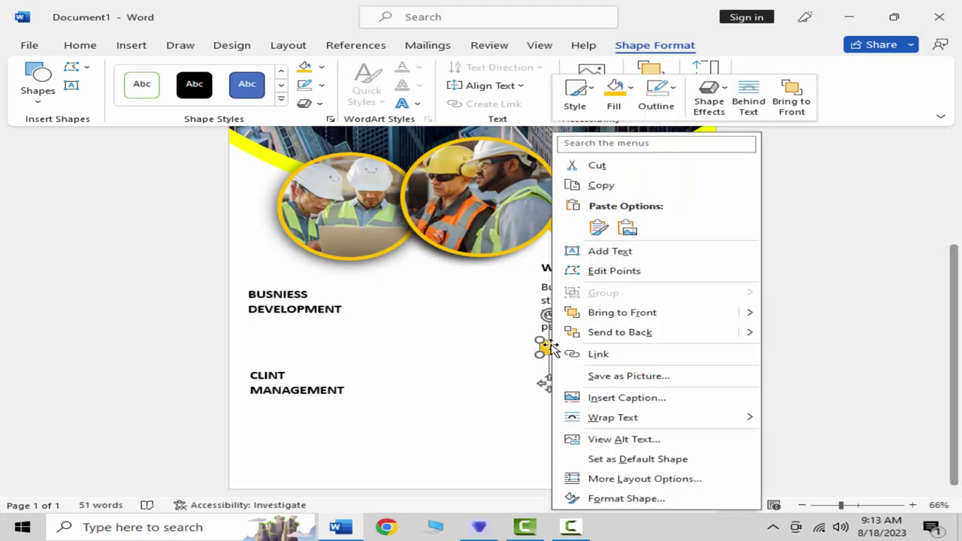
left_click(601, 188)
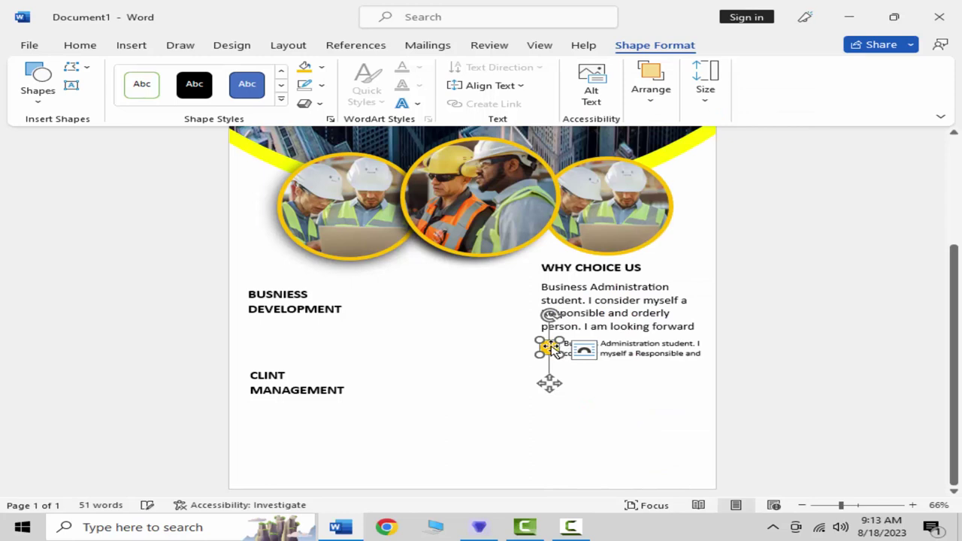
right_click(549, 345)
key("Escape")
key("ctrl+v")
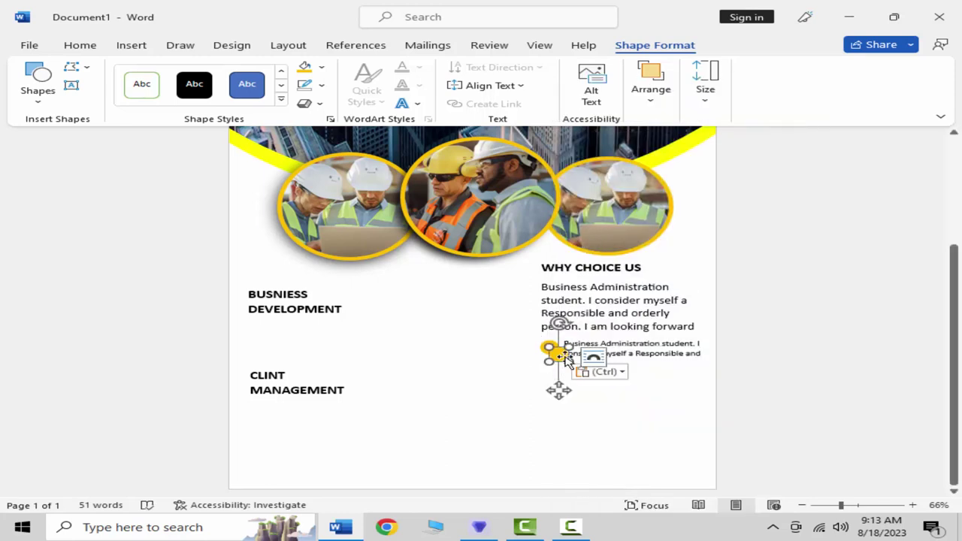
left_click_drag(564, 360, 552, 369)
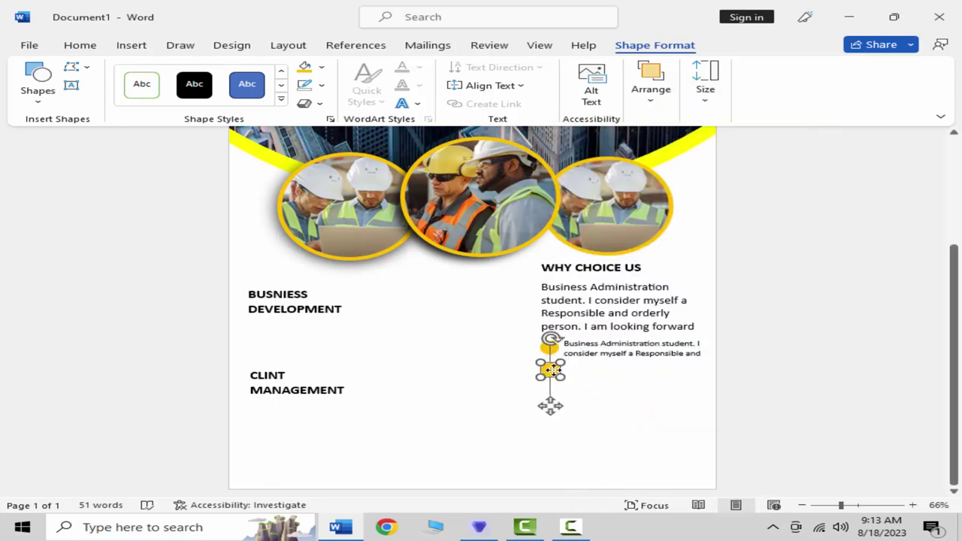
Copy the first bullet's text box and position it beside the second dot.
left_click(593, 340)
right_click(593, 342)
left_click(631, 186)
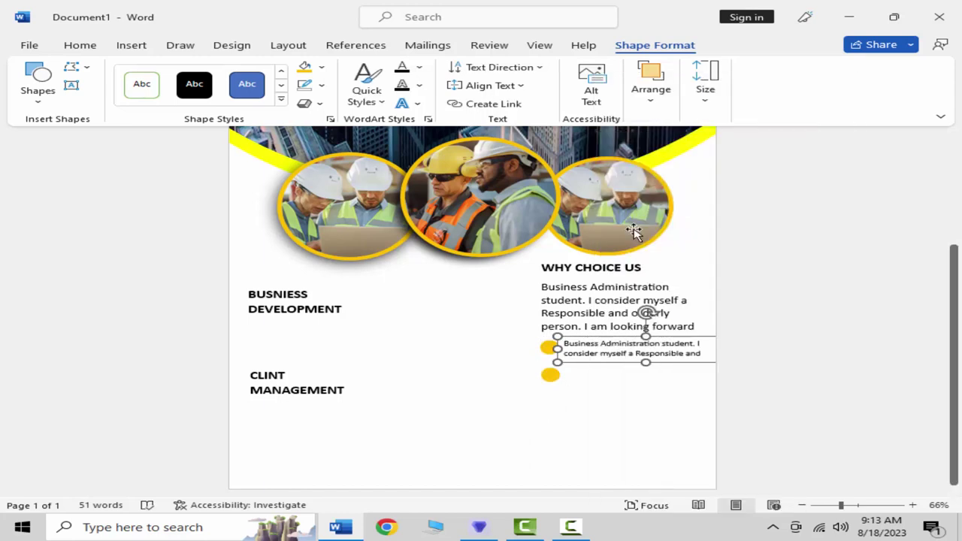
right_click(596, 351)
left_click(641, 229)
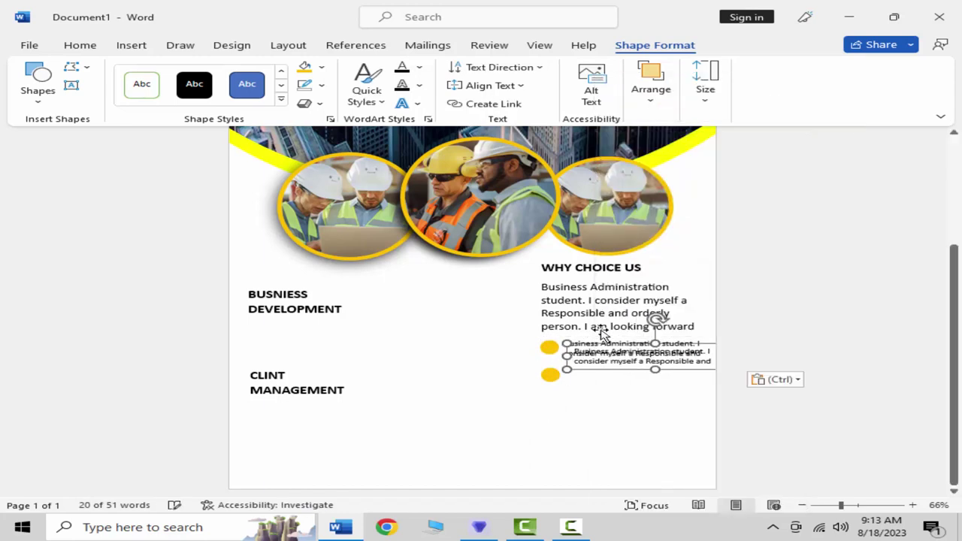
left_click_drag(615, 350, 609, 366)
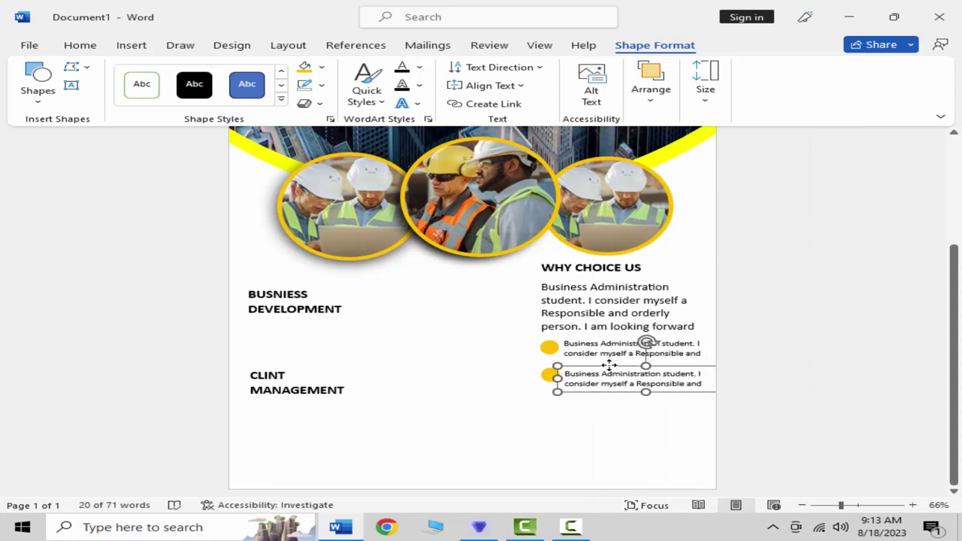
left_click(604, 406)
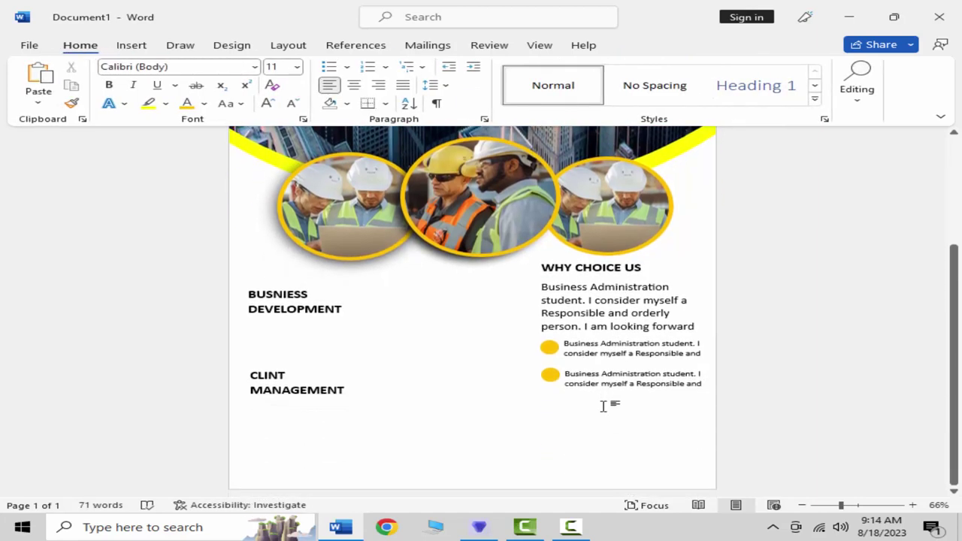
left_click(561, 265)
Duplicate the WHY CHOICE US heading box.
right_click(549, 257)
key("Escape")
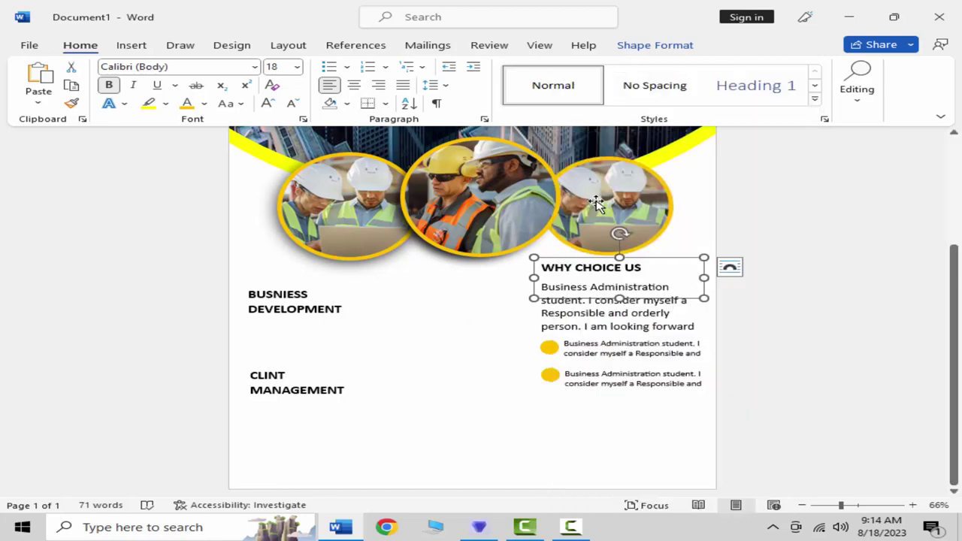
right_click(469, 318)
key("Escape")
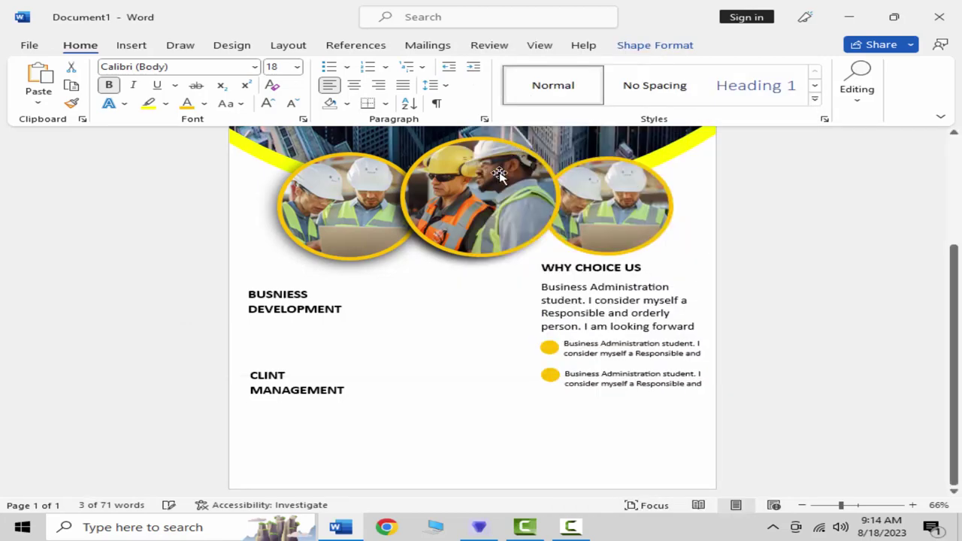
key("ctrl+v")
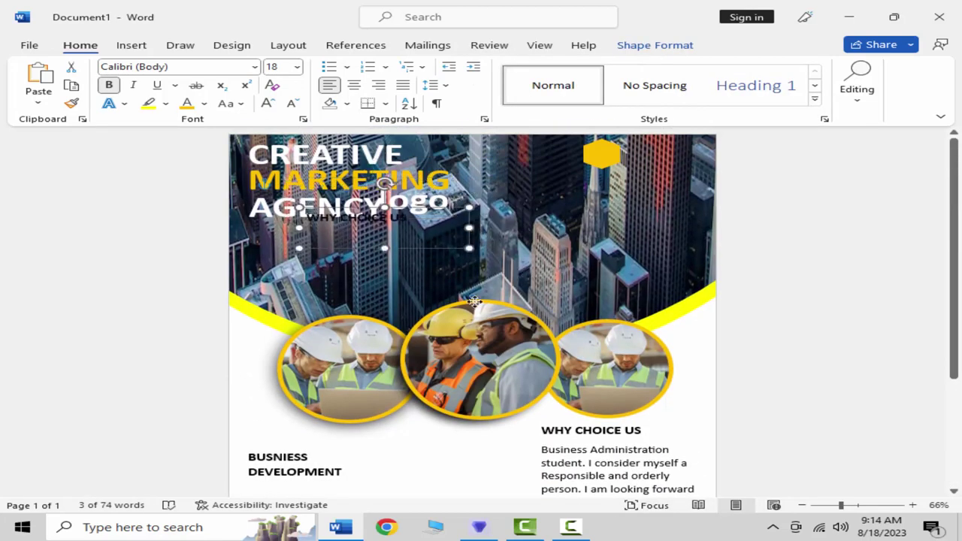
Move the heading copy just below the two yellow bullets and start replacing its text with ABOUT.
left_click_drag(474, 301, 648, 442)
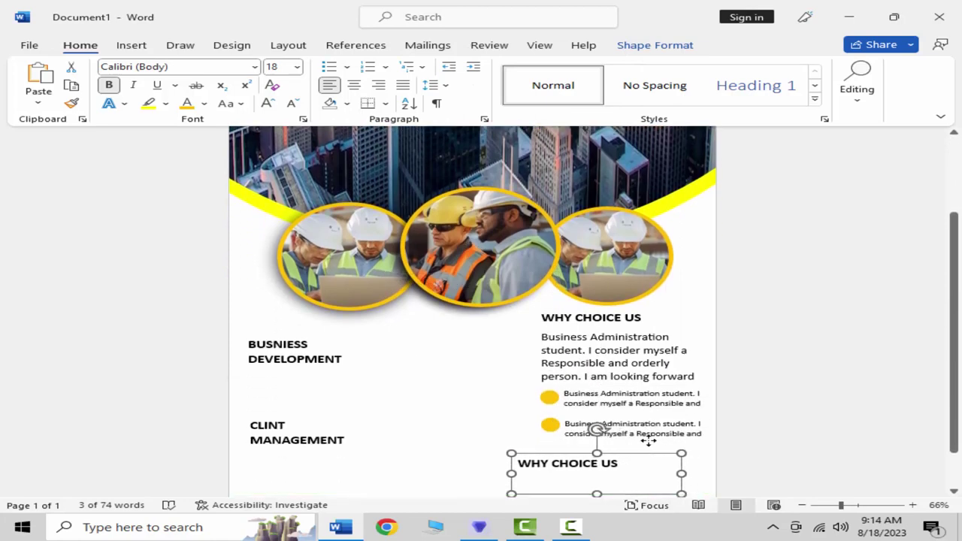
scroll(645, 432, "down", 1)
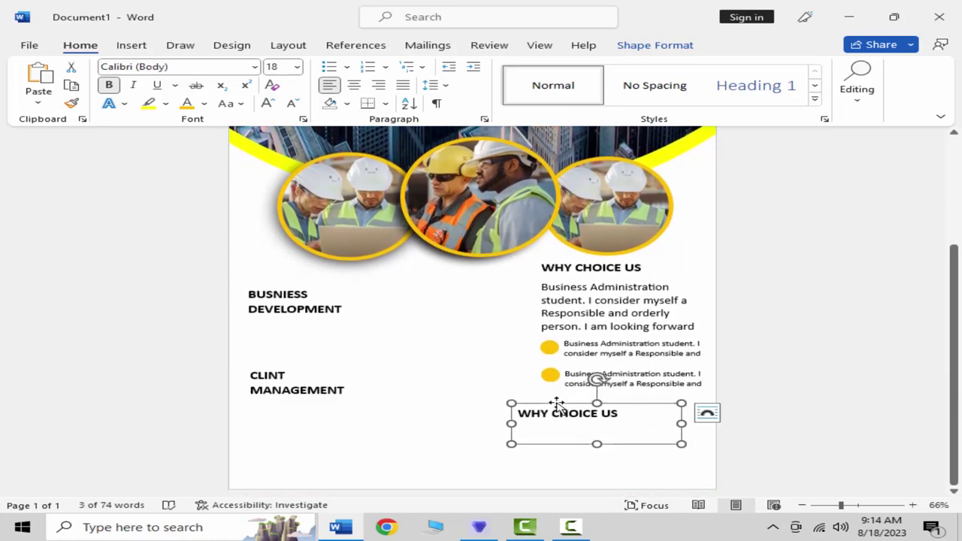
left_click_drag(556, 404, 556, 389)
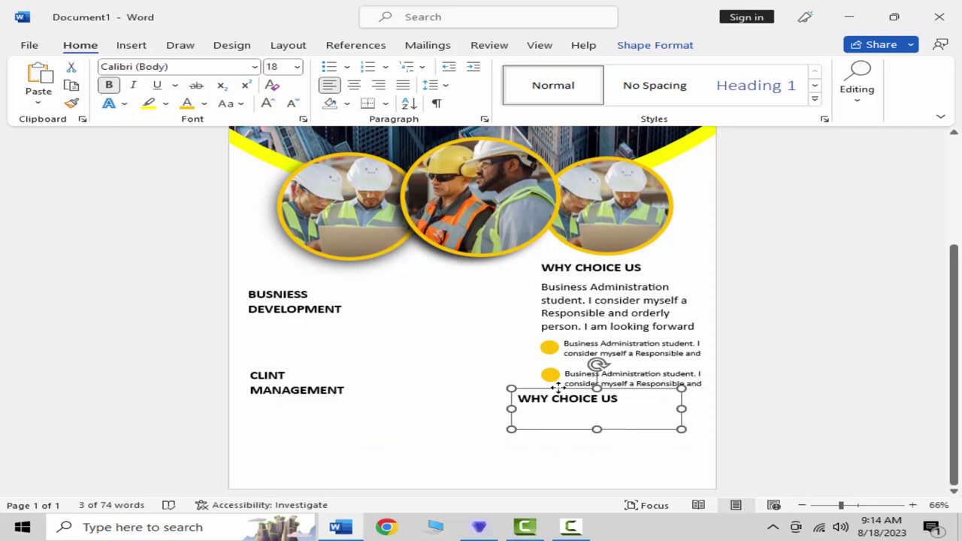
left_click_drag(639, 413, 408, 392)
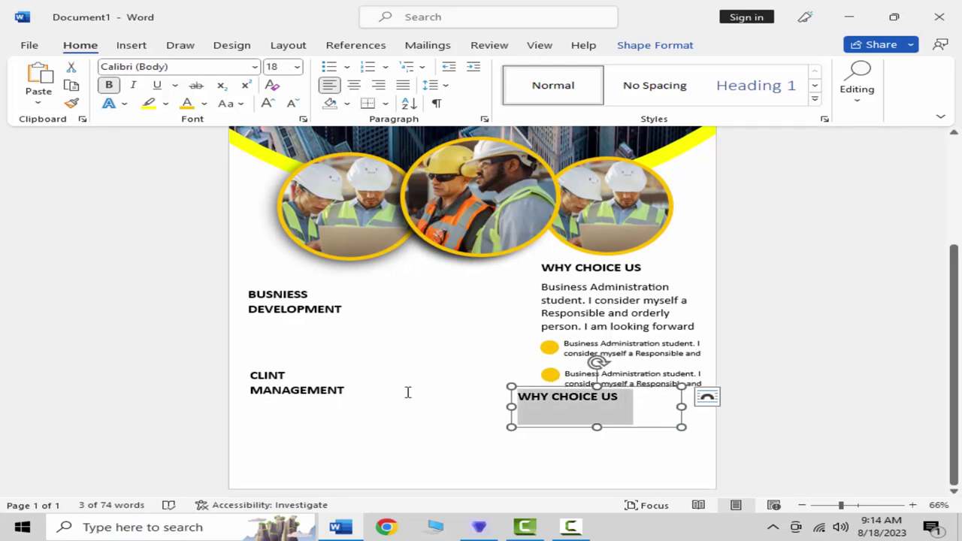
type("ABOUT COMPANY")
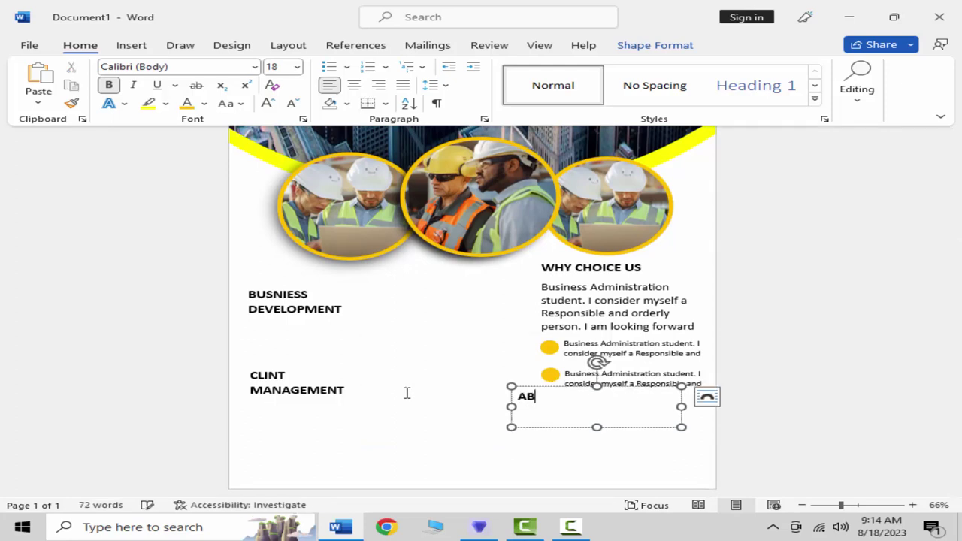
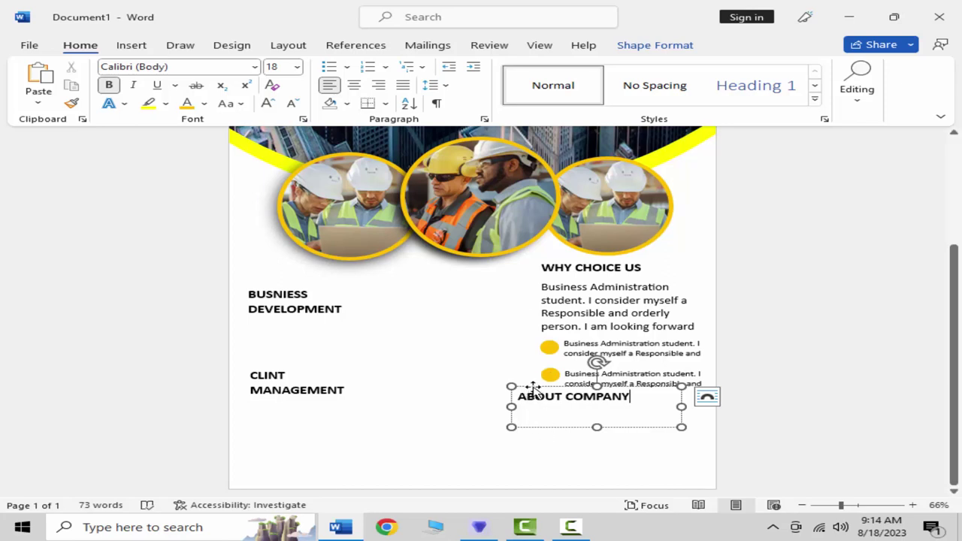
Nudge the ABOUT COMPANY heading right and paste a copy of the bullet text box beneath it.
left_click_drag(530, 388, 551, 385)
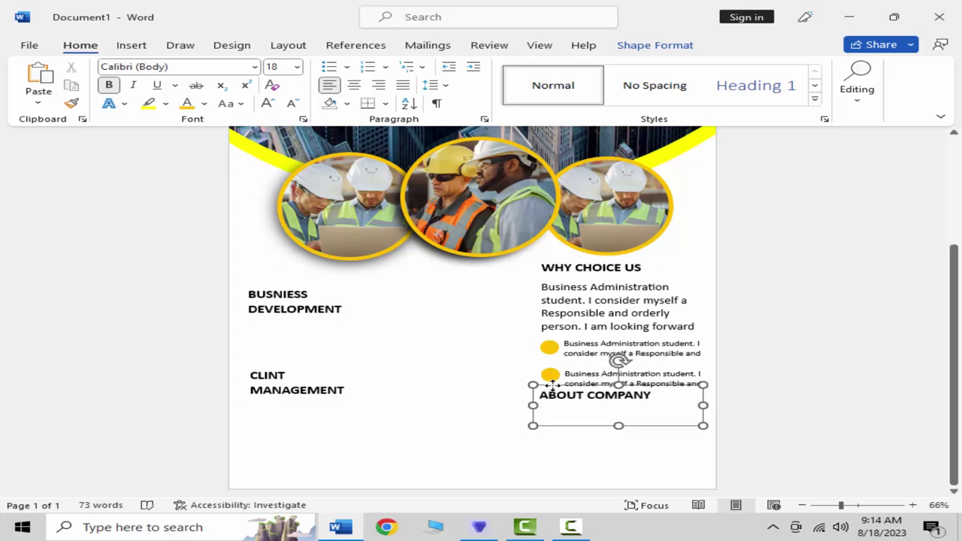
left_click(472, 378)
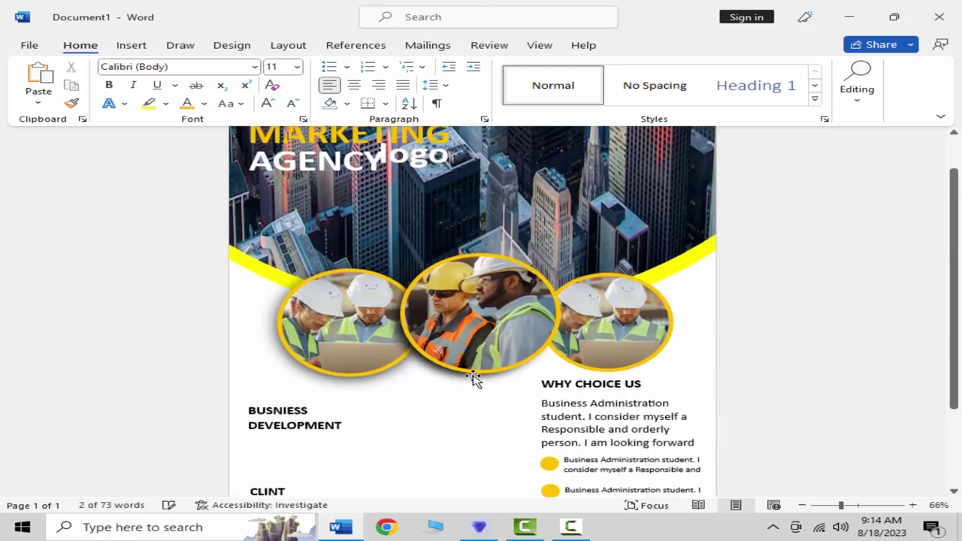
scroll(502, 369, "down", 3)
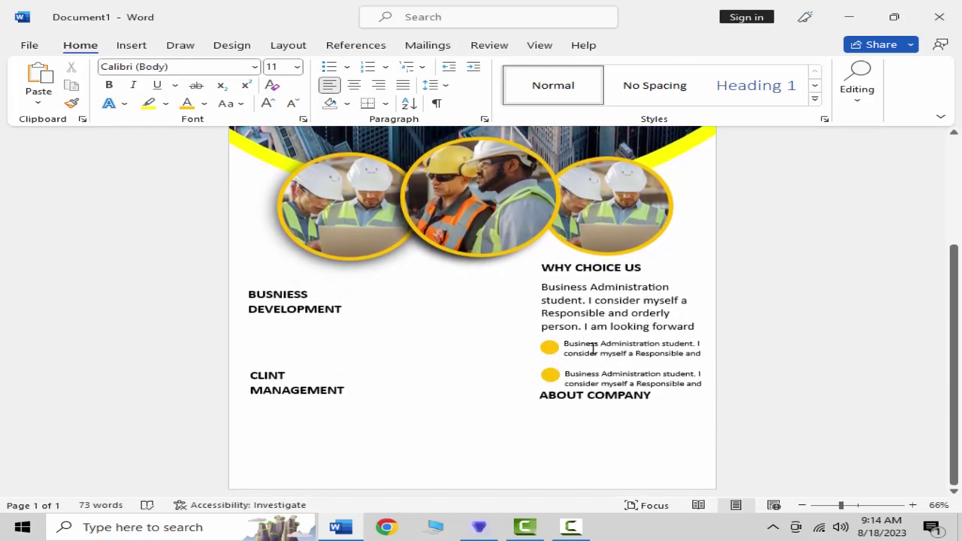
left_click(593, 346)
right_click(591, 342)
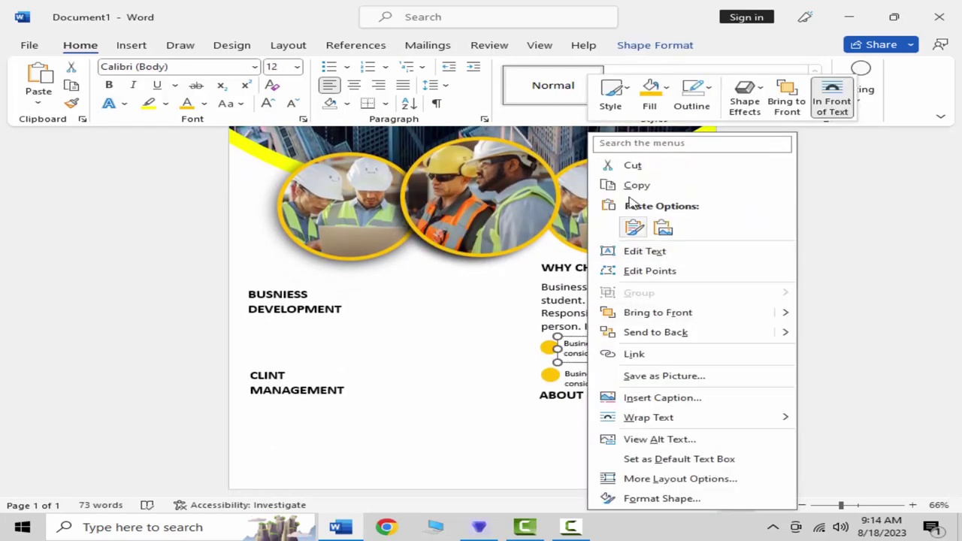
key("Escape")
right_click(611, 338)
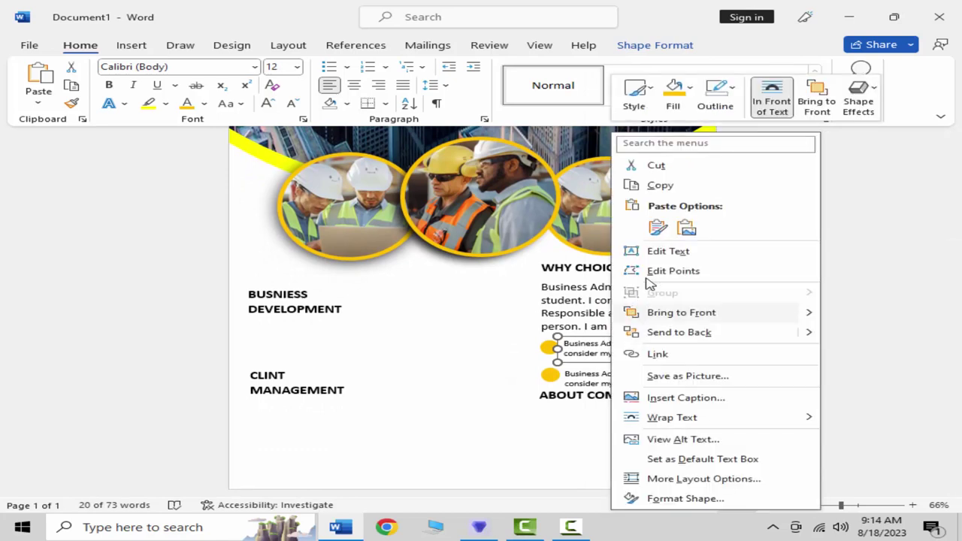
left_click(658, 228)
mouse_move(621, 347)
left_mouse_down()
mouse_move(608, 403)
mouse_move(595, 404)
left_mouse_up()
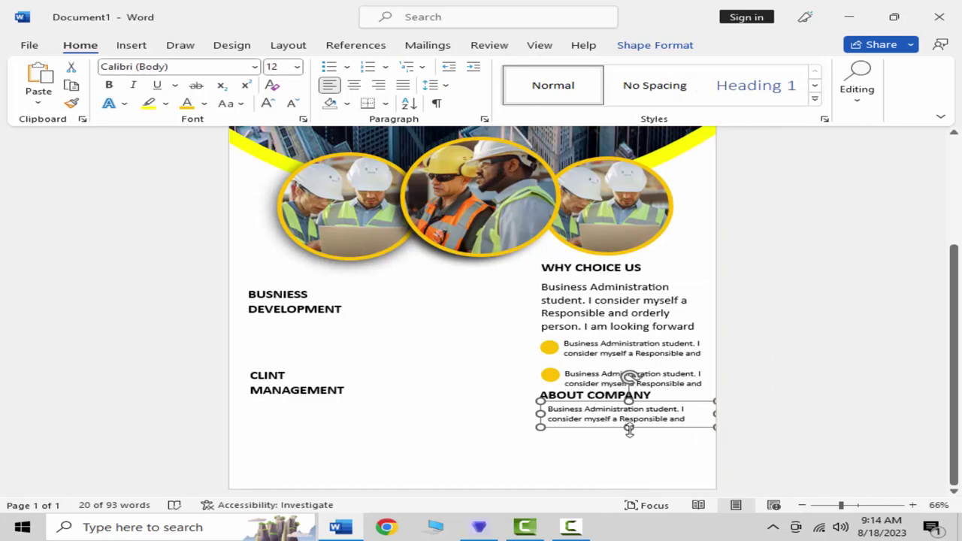
Resize the pasted body text box under ABOUT COMPANY so its text fits.
left_click(629, 443)
scroll(624, 417, "up", 3)
scroll(628, 415, "down", 3)
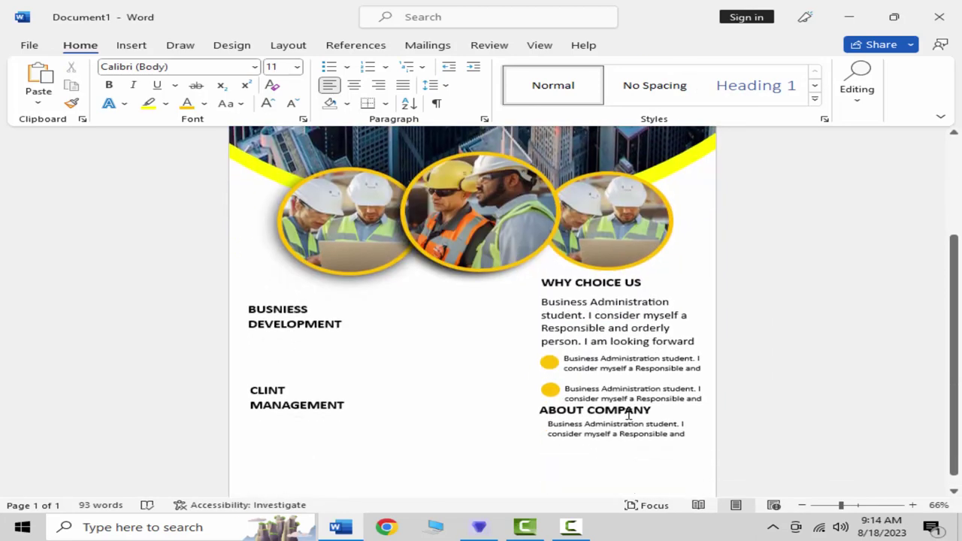
left_click(616, 424)
left_click_drag(631, 457, 632, 459)
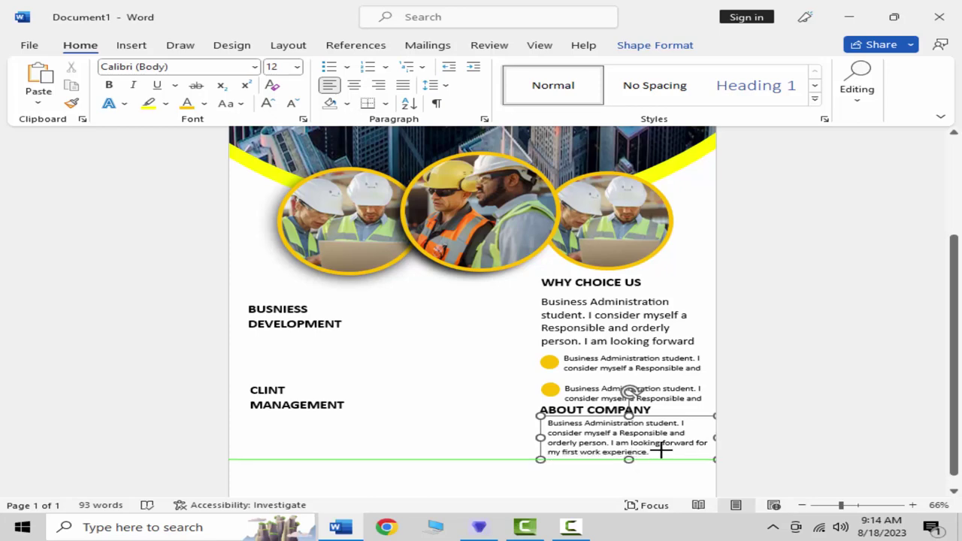
left_click(707, 407)
scroll(708, 406, "down", 3)
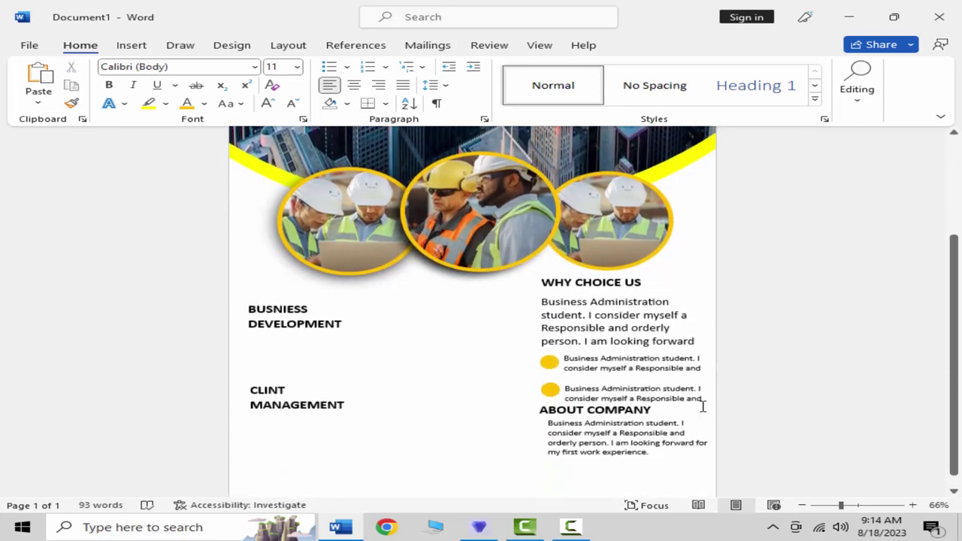
left_click(618, 438)
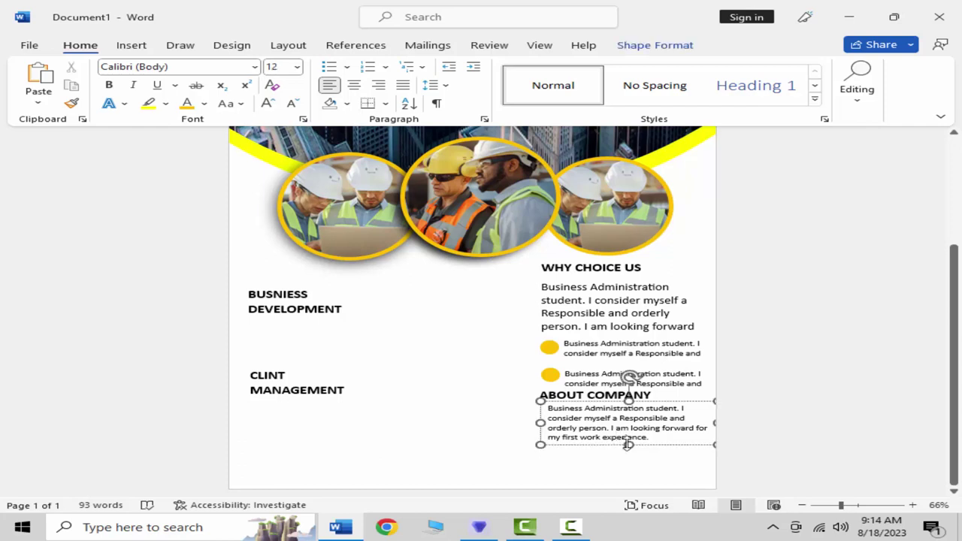
left_click_drag(628, 444, 627, 433)
left_click(468, 404)
scroll(351, 357, "up", 3)
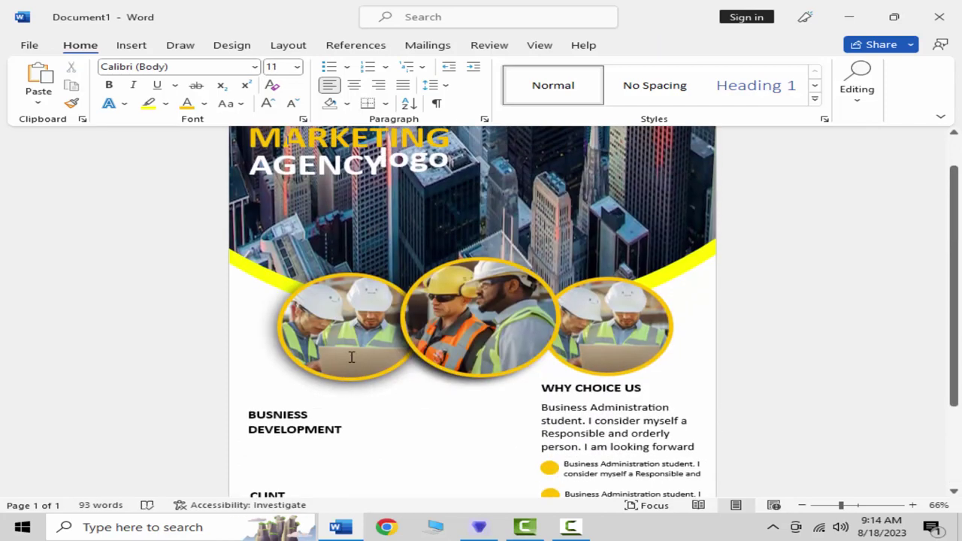
scroll(350, 357, "down", 2, "ctrl")
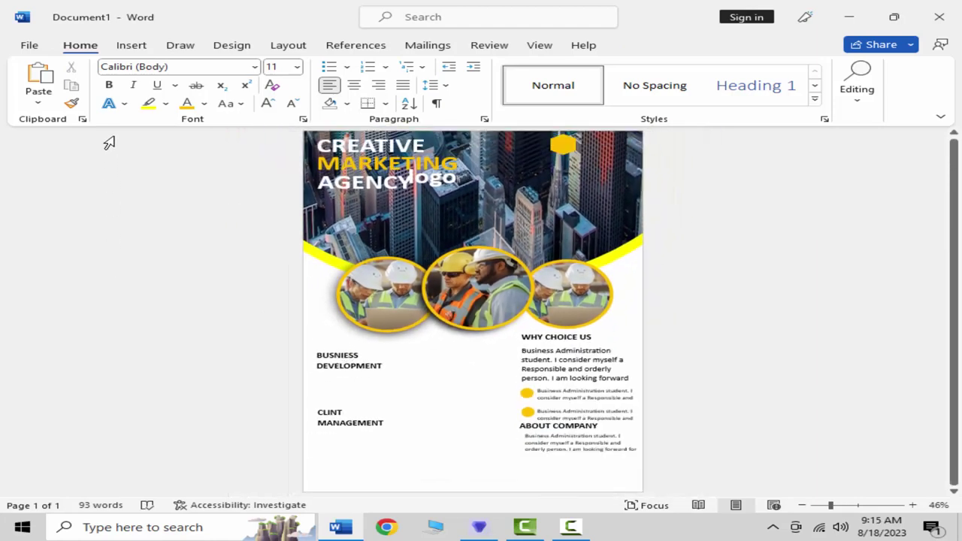
Draw a rectangle across the bottom of the page and fill it black.
left_click(132, 45)
left_click(211, 67)
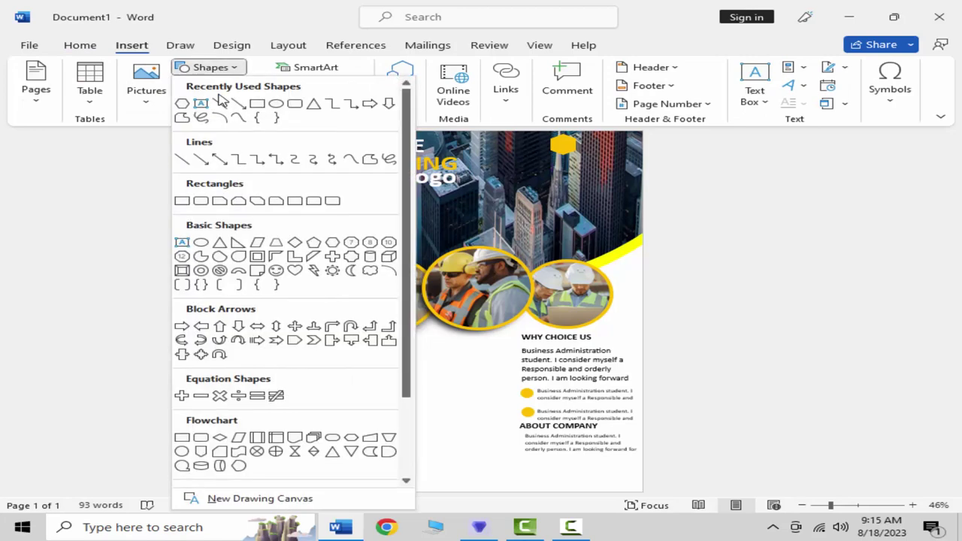
left_click(257, 103)
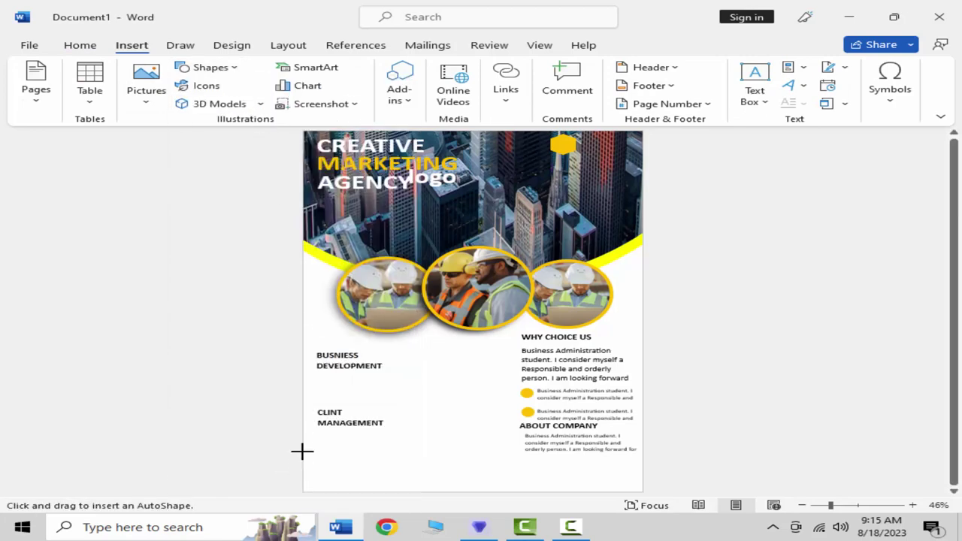
left_click_drag(302, 451, 651, 524)
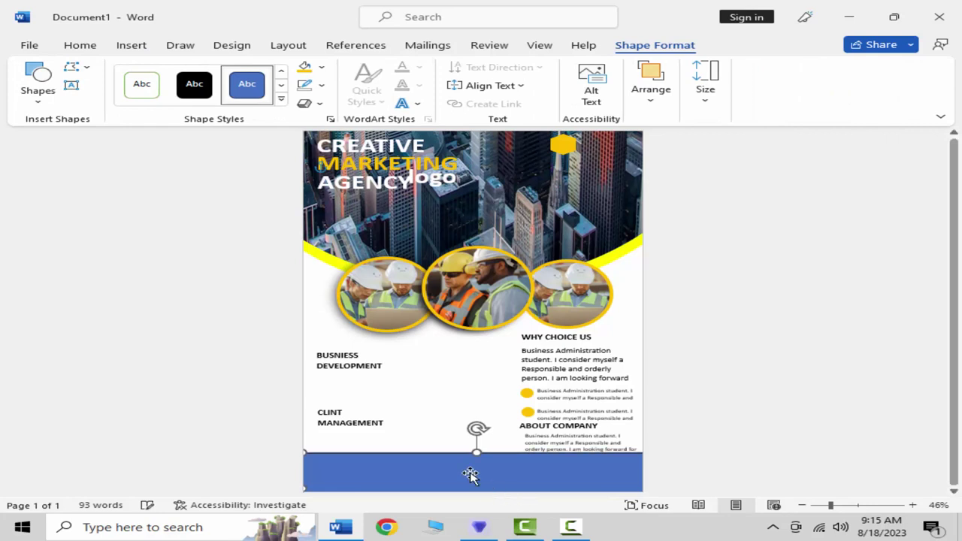
left_click(305, 68)
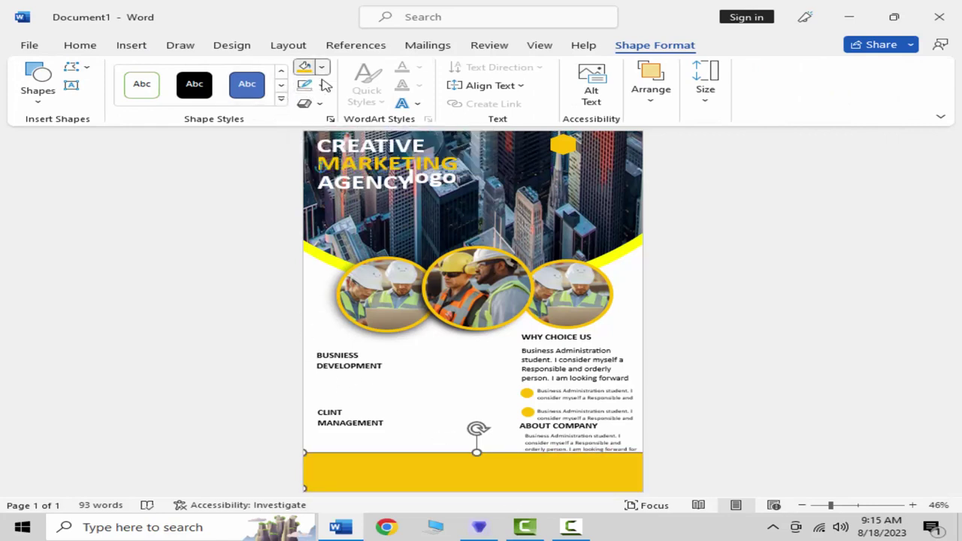
left_click(322, 67)
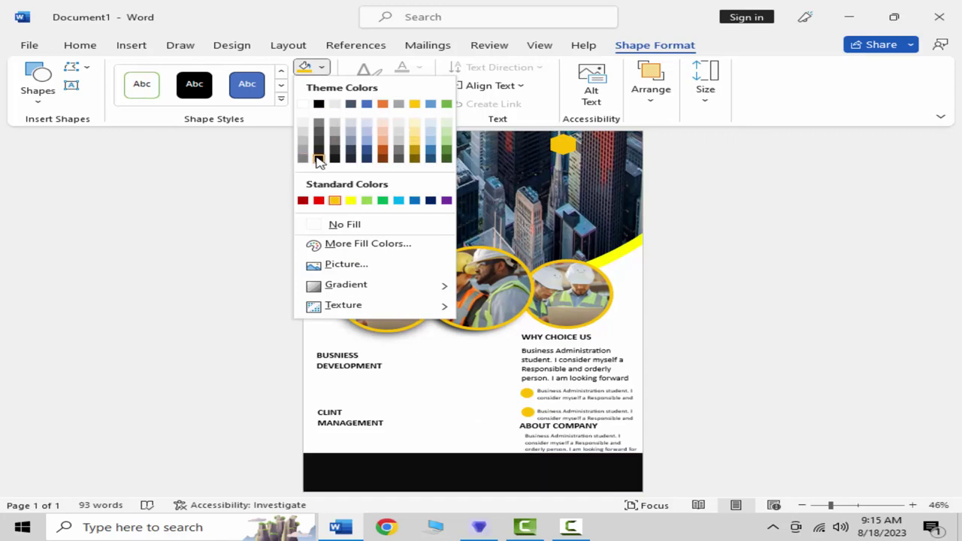
left_click(318, 161)
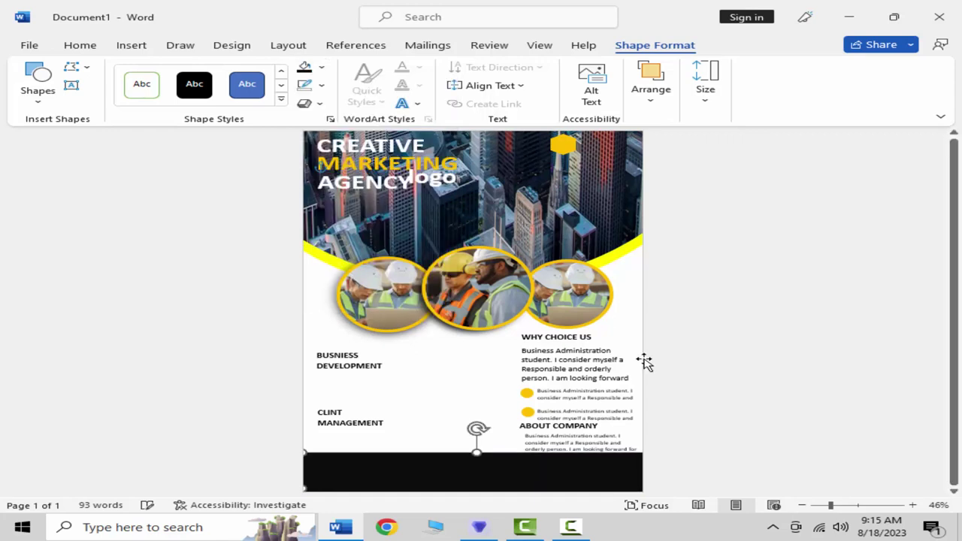
left_click(801, 442)
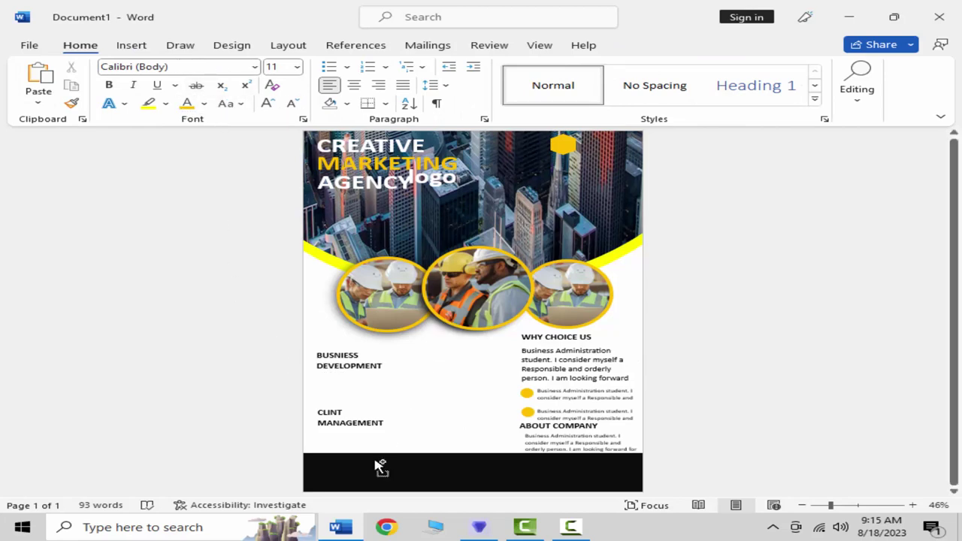
Move the logo text box up and right, next to the yellow hexagon.
scroll(379, 466, "up", 4)
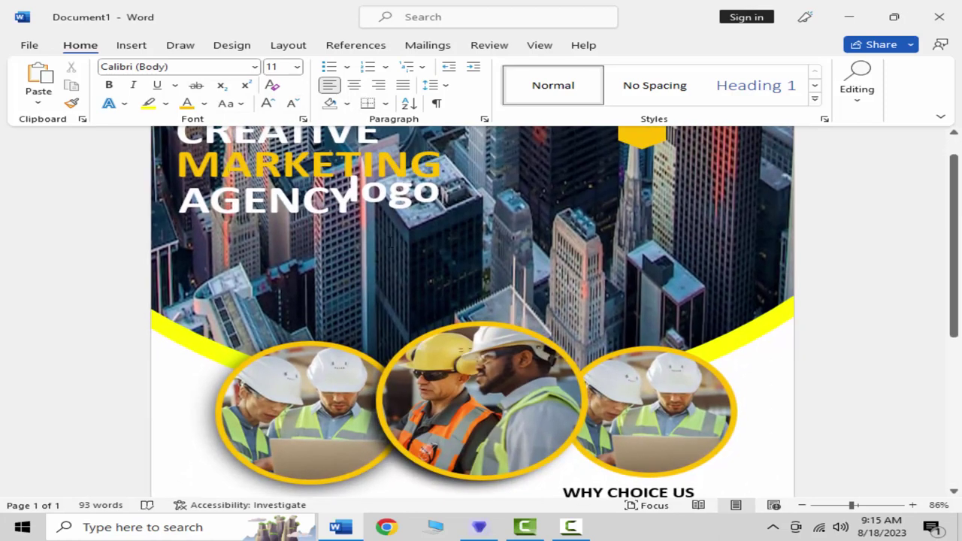
scroll(353, 188, "up", 1)
left_click(536, 200)
mouse_move(537, 200)
left_mouse_down()
mouse_move(622, 196)
mouse_move(763, 147)
left_mouse_up()
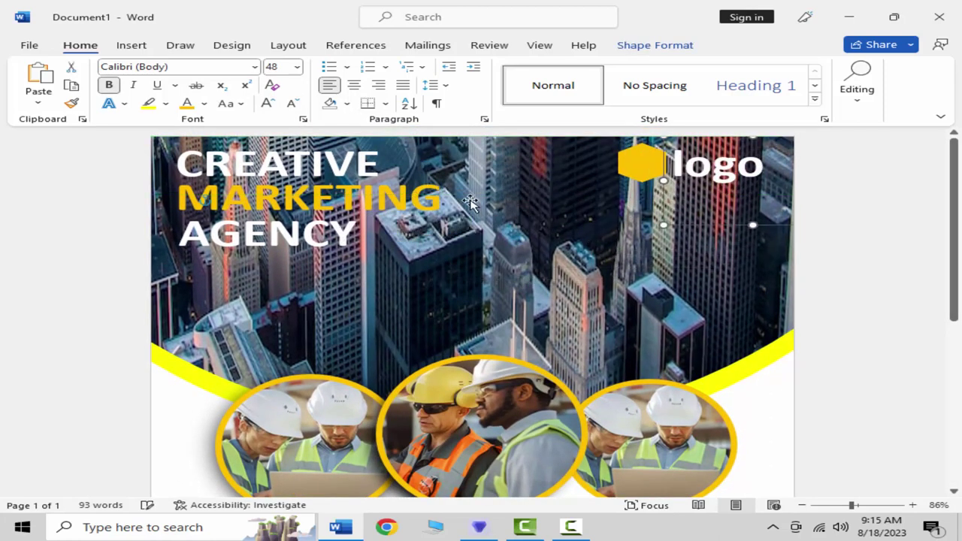
Change the fill of the yellow swoosh behind the photos to a darker gold.
scroll(575, 253, "down", 2)
scroll(110, 348, "down", 5)
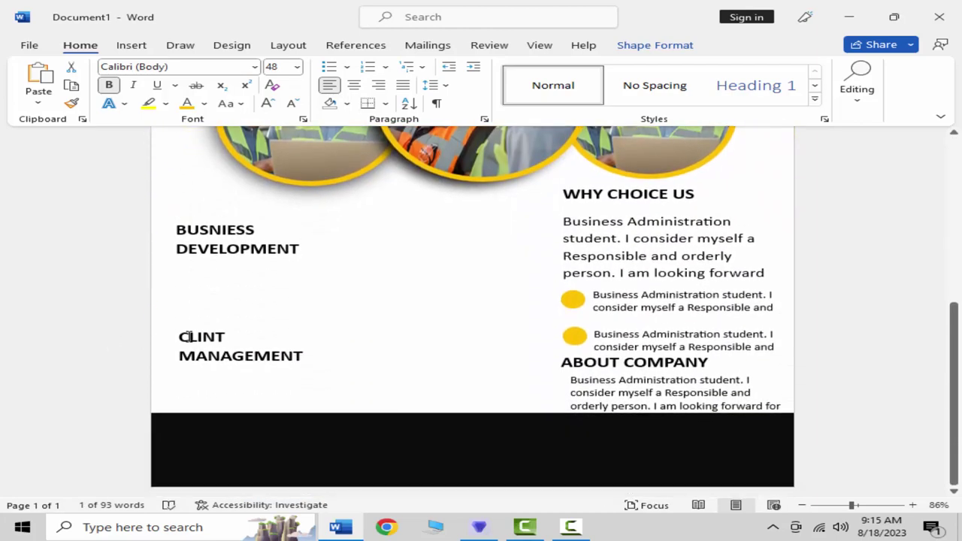
scroll(34, 361, "up", 1)
scroll(103, 262, "up", 3)
left_click(179, 214)
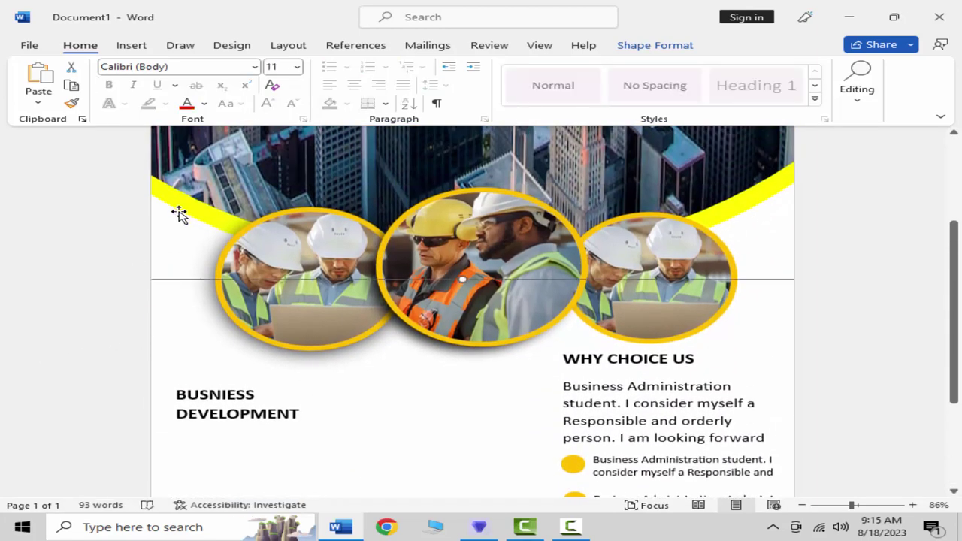
left_click(651, 48)
left_click(312, 67)
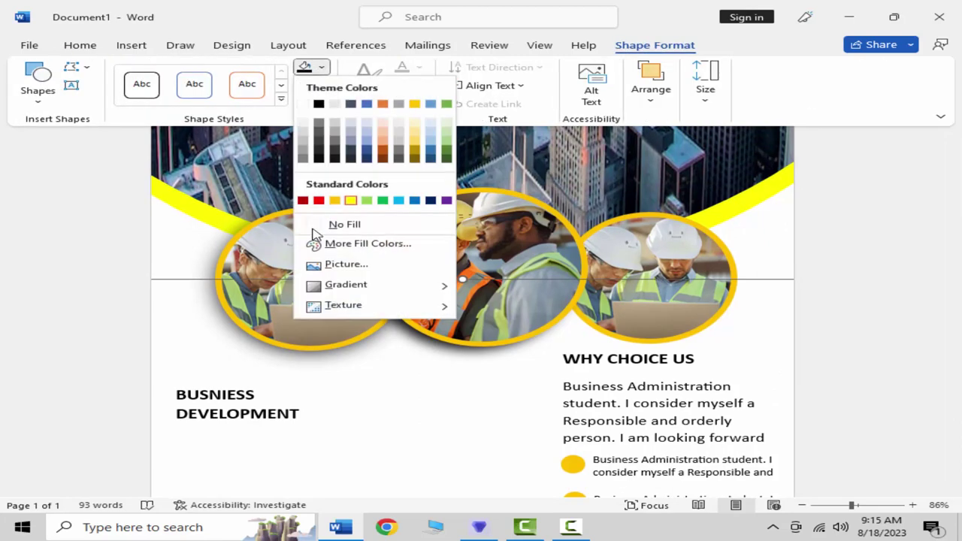
left_click(340, 203)
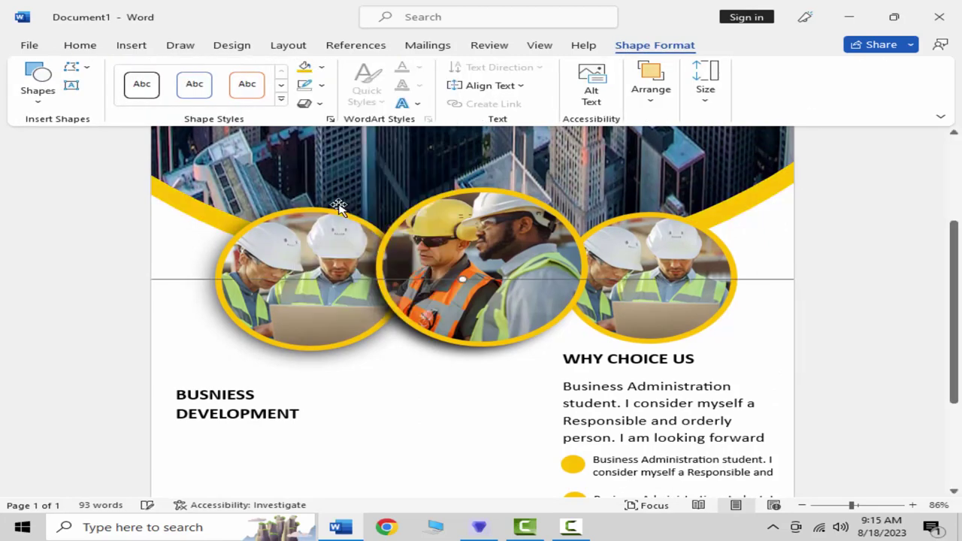
left_click(843, 289)
scroll(814, 279, "down", 4)
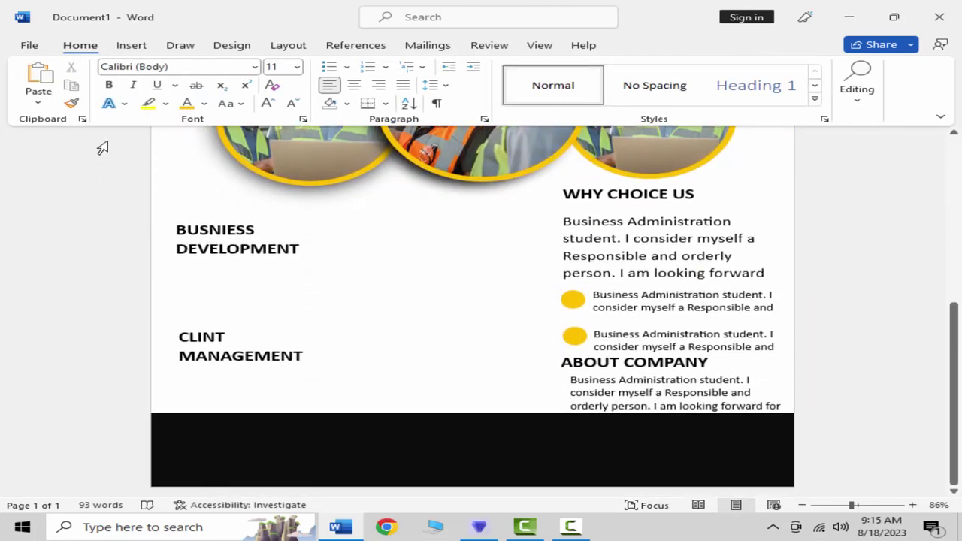
Draw a circle at the footer's left end, nudge it down, and fill it yellow.
left_click(134, 45)
left_click(214, 69)
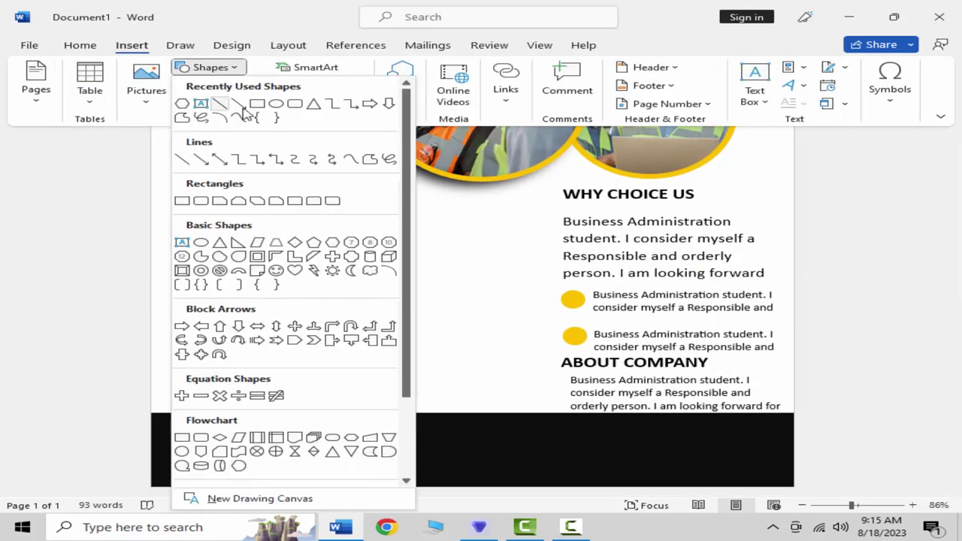
left_click(276, 105)
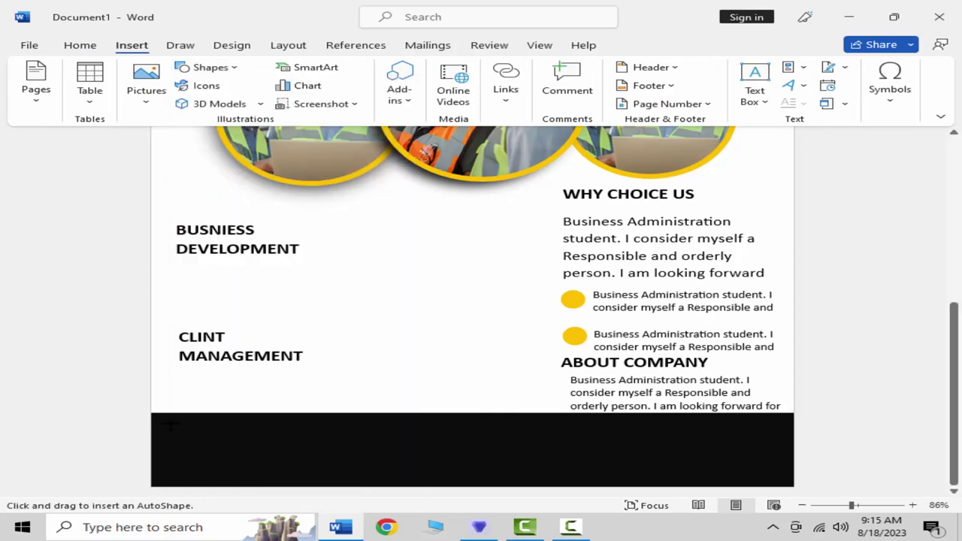
left_click_drag(163, 424, 228, 472)
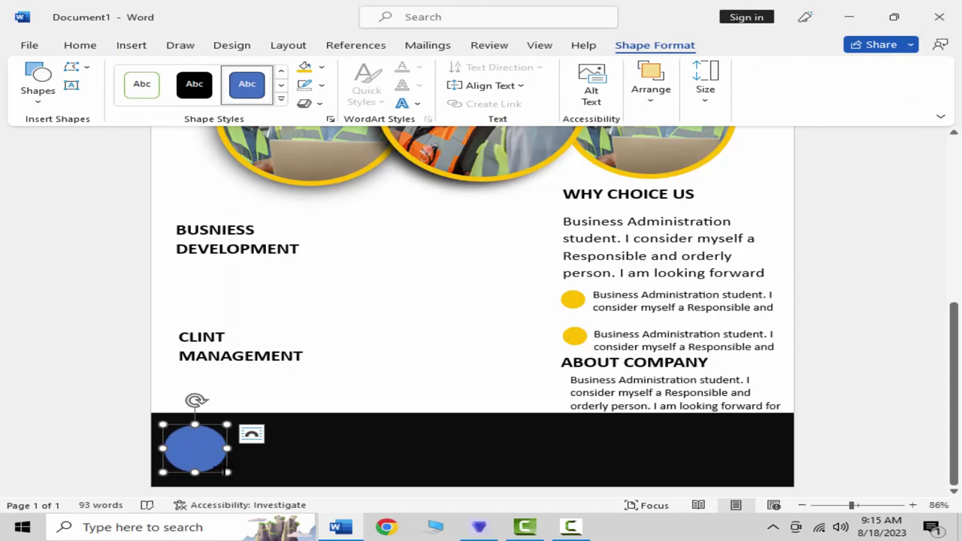
left_click_drag(198, 453, 197, 456)
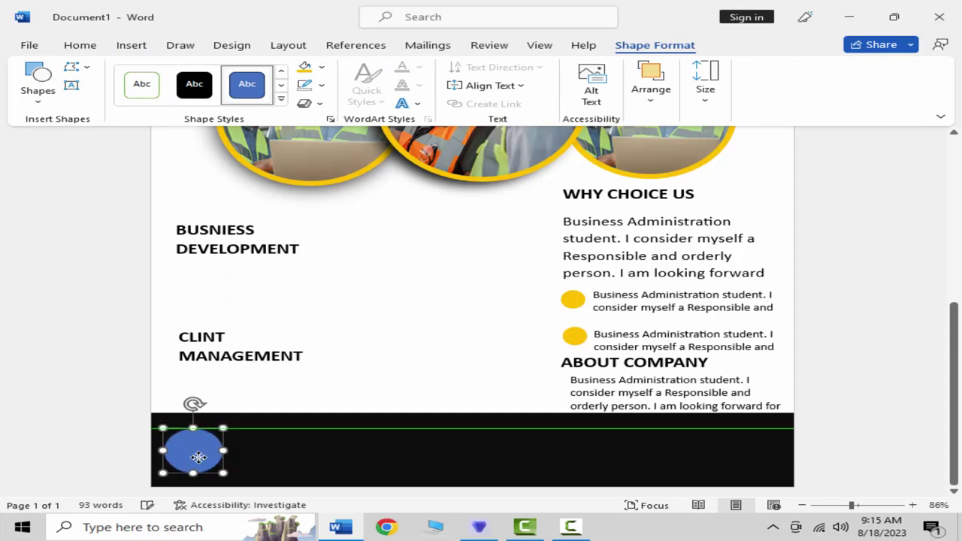
left_click(305, 69)
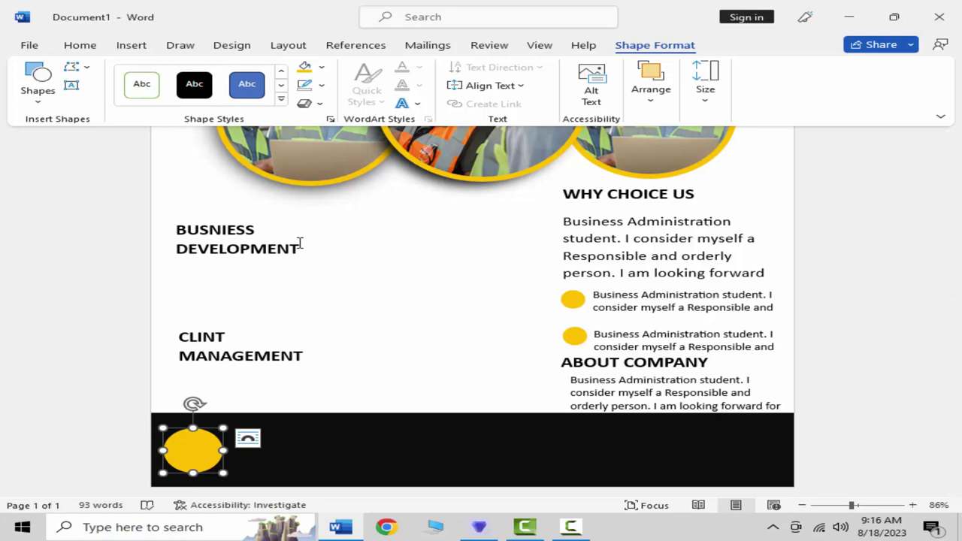
left_click(414, 329)
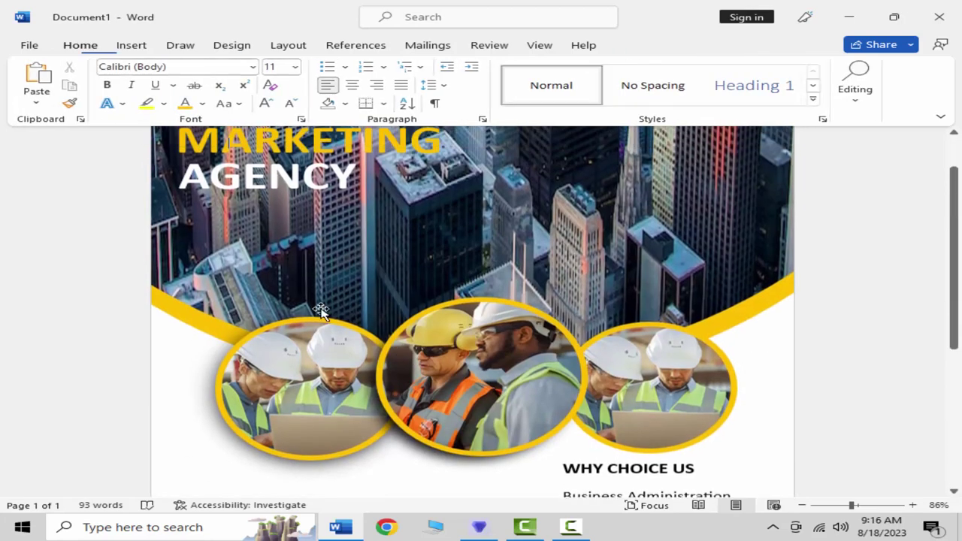
scroll(209, 189, "down", 2)
scroll(208, 189, "down", 3)
Insert the telephone icon from the stock icon library.
left_click(131, 46)
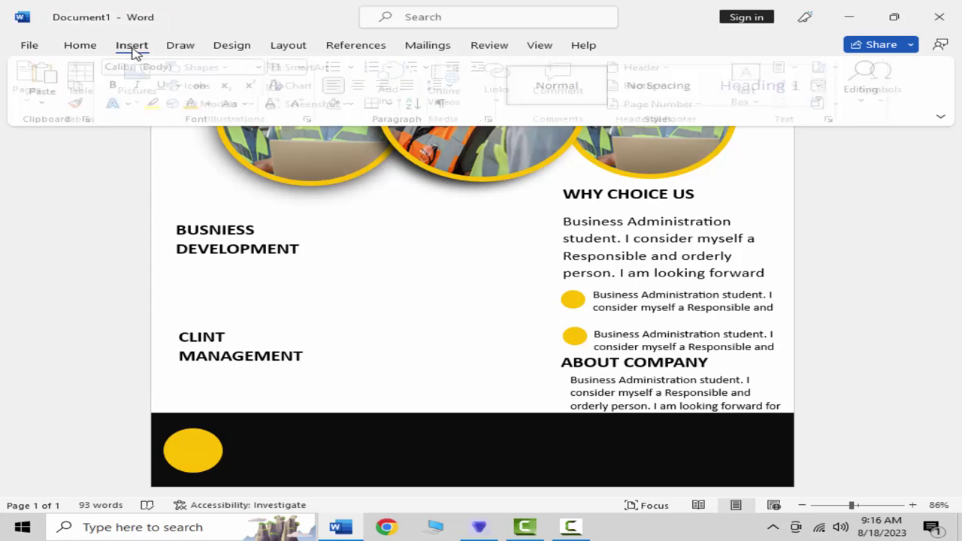
left_click(223, 85)
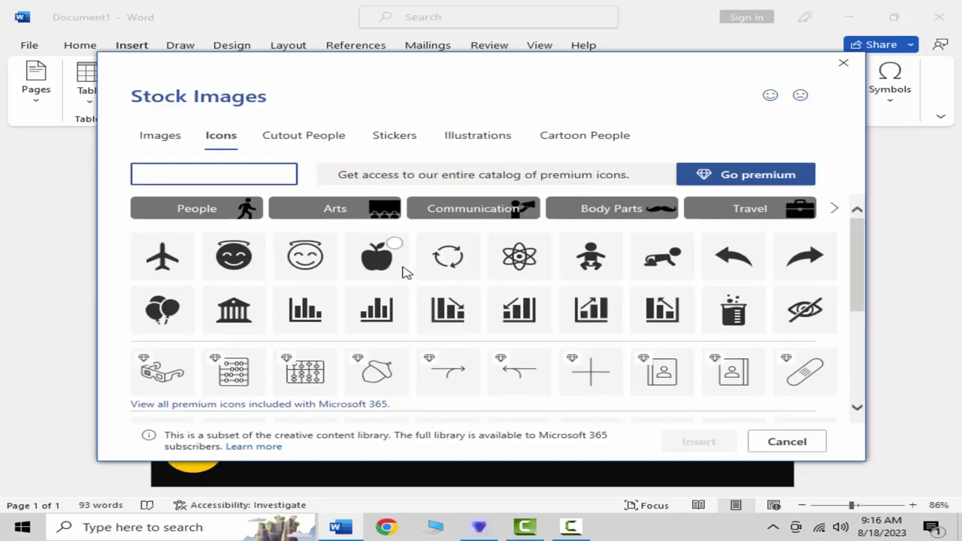
scroll(404, 272, "down", 5)
scroll(403, 272, "down", 5)
scroll(404, 272, "down", 2)
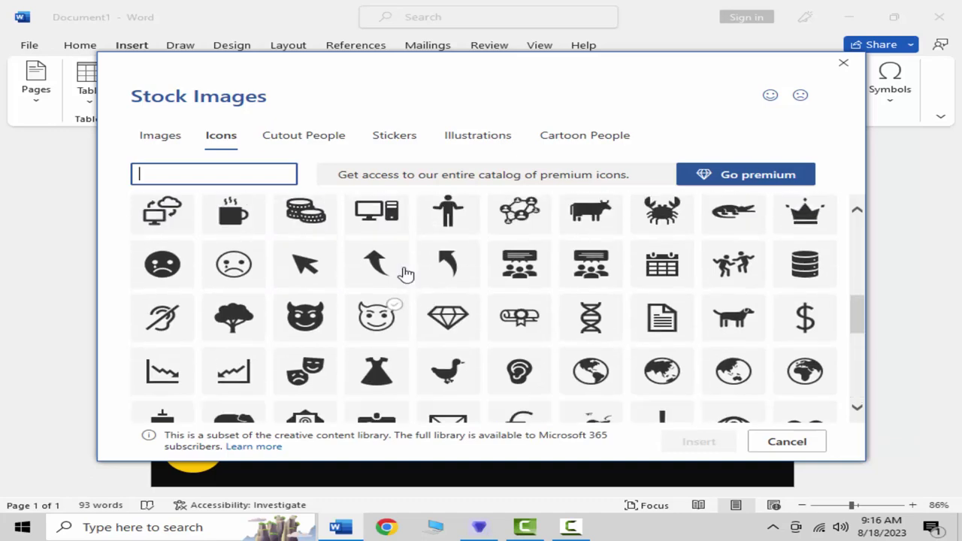
scroll(404, 272, "down", 3)
scroll(403, 272, "down", 2)
scroll(403, 272, "down", 1)
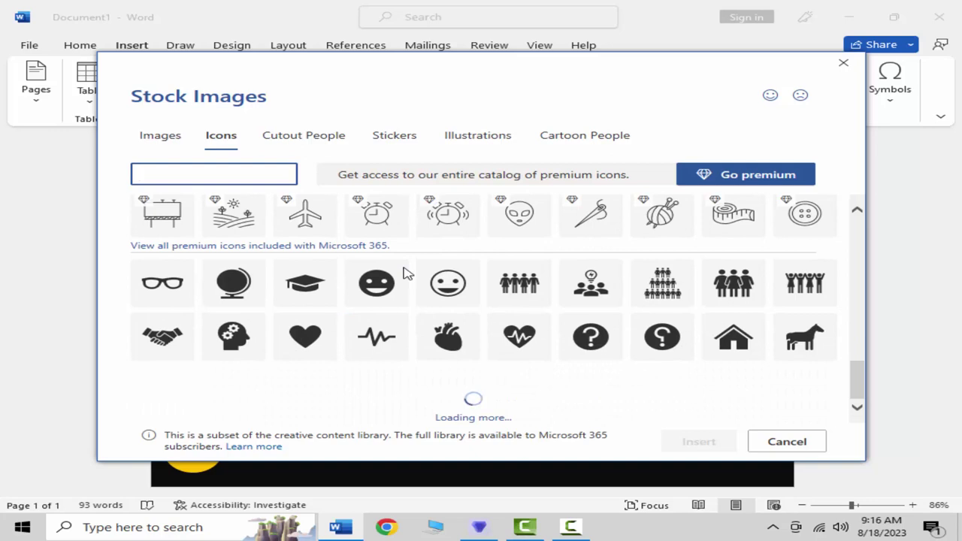
scroll(406, 274, "down", 3)
scroll(406, 277, "down", 2)
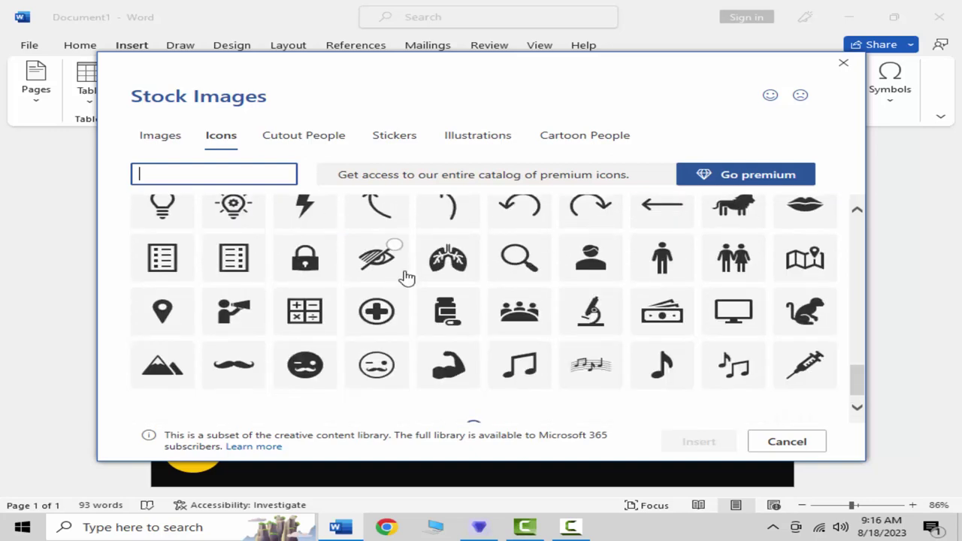
scroll(406, 276, "down", 1)
scroll(406, 276, "down", 2)
scroll(406, 277, "down", 1)
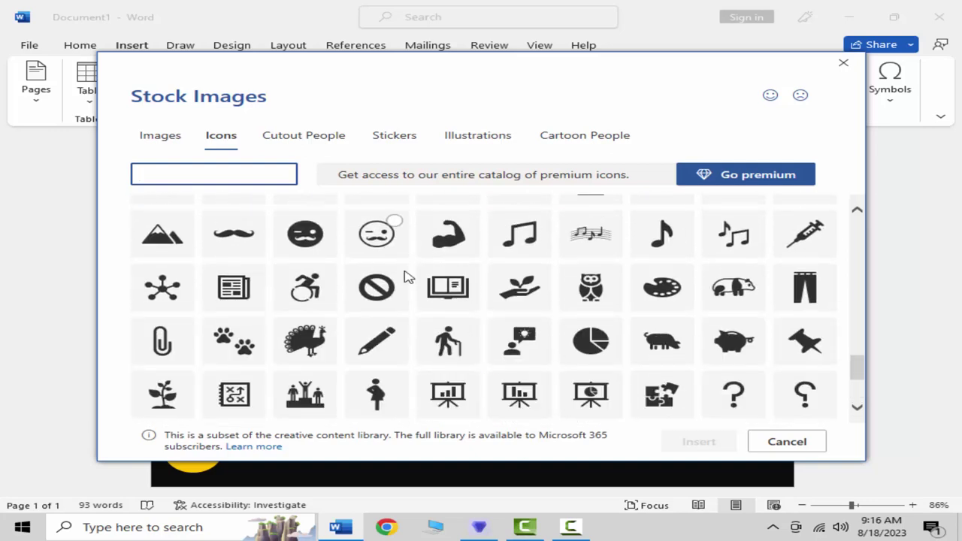
scroll(405, 276, "down", 1)
scroll(436, 297, "down", 2)
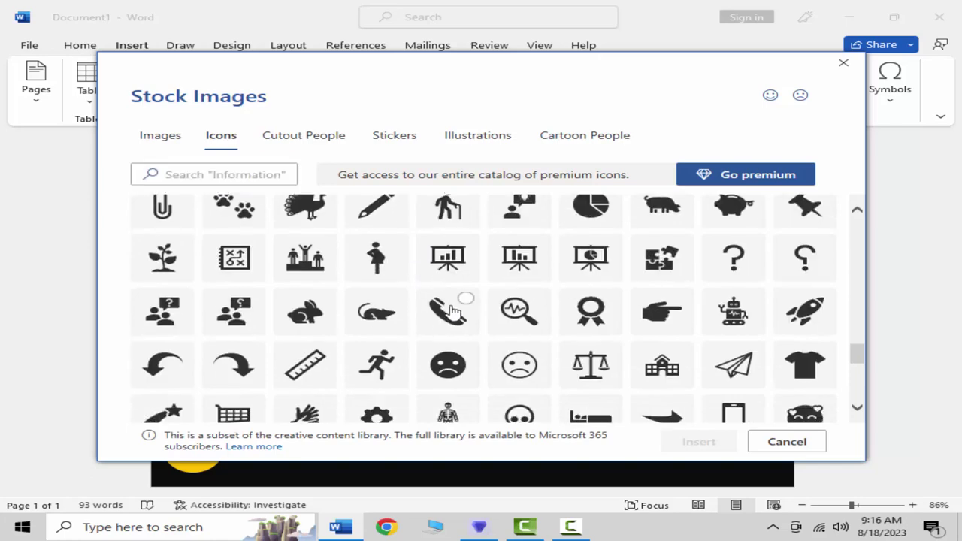
left_click(453, 311)
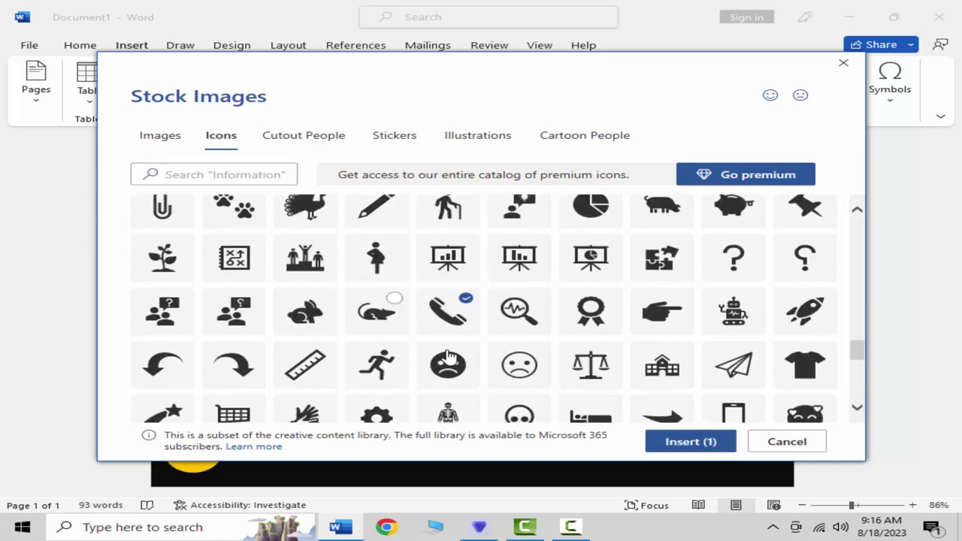
left_click(684, 444)
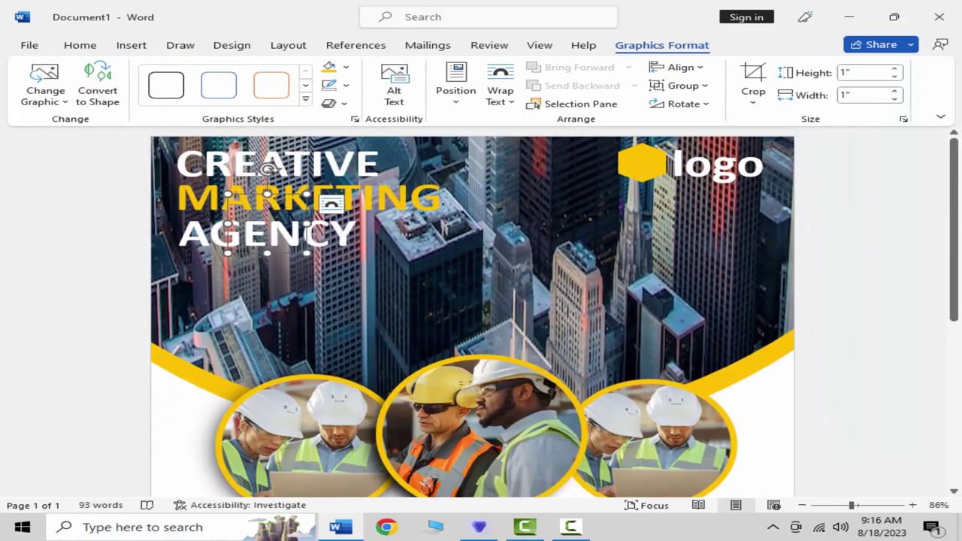
Set the phone icon to In Front of Text and place it on the yellow footer circle.
left_click(505, 94)
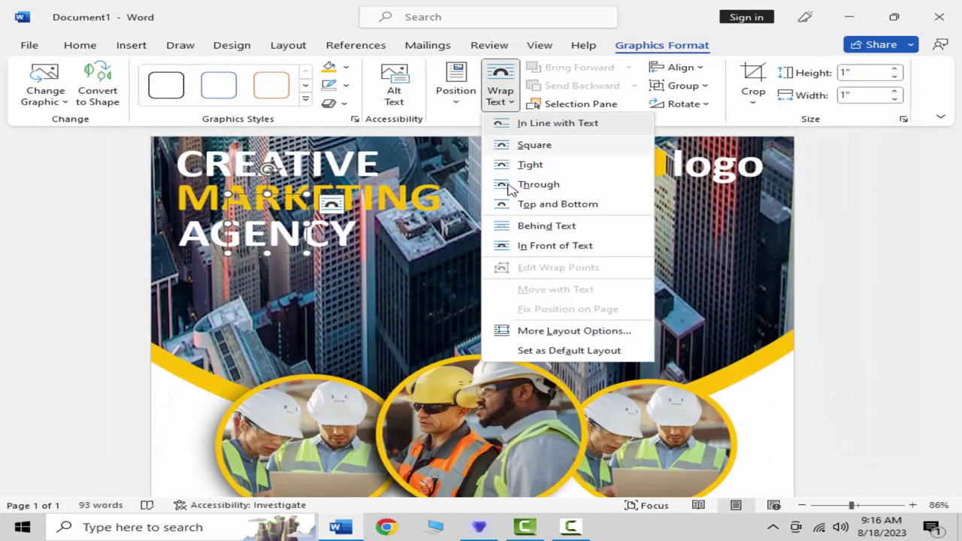
left_click(537, 246)
left_click_drag(263, 229, 278, 371)
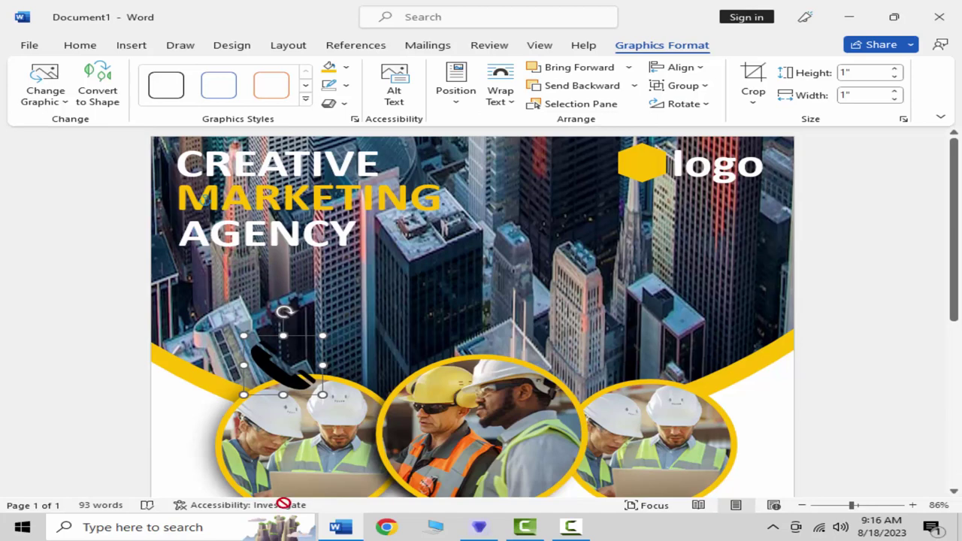
left_click_drag(284, 502, 353, 494)
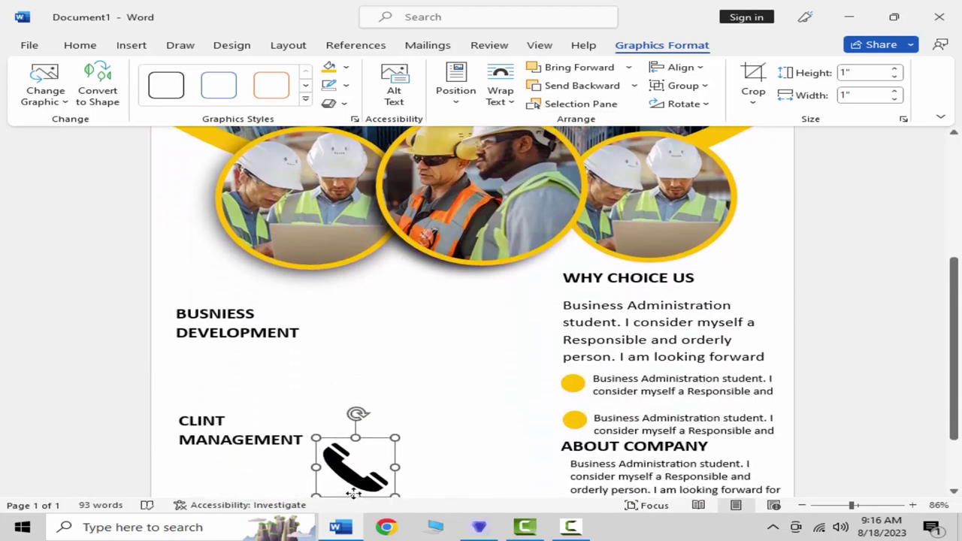
mouse_move(354, 493)
left_mouse_down()
mouse_move(197, 466)
mouse_move(209, 461)
mouse_move(189, 466)
left_mouse_up()
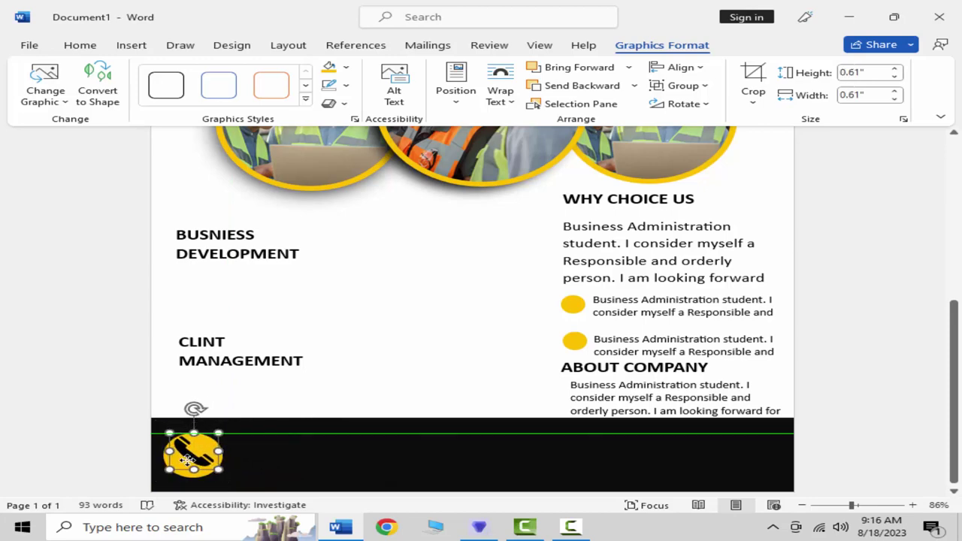
scroll(361, 379, "up", 5)
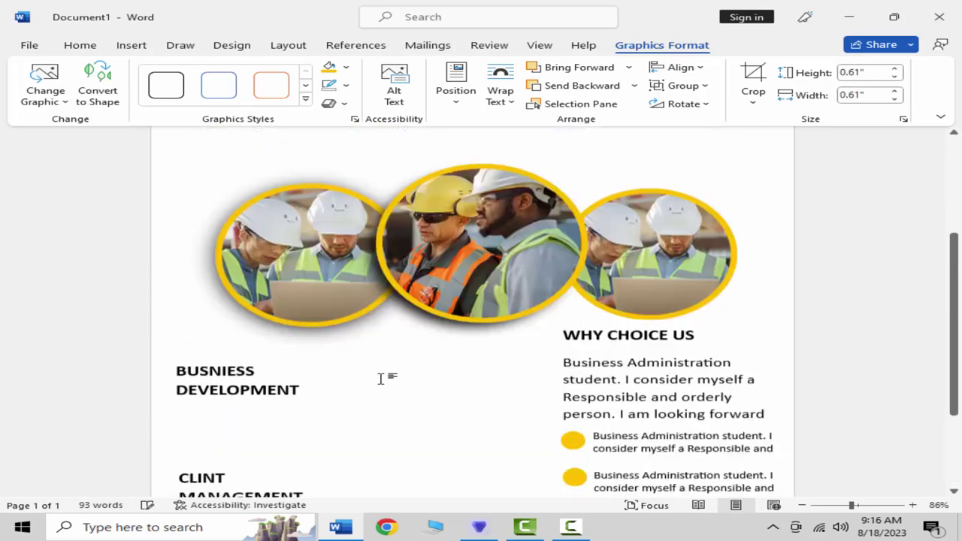
left_click(342, 368)
scroll(342, 368, "down", 5)
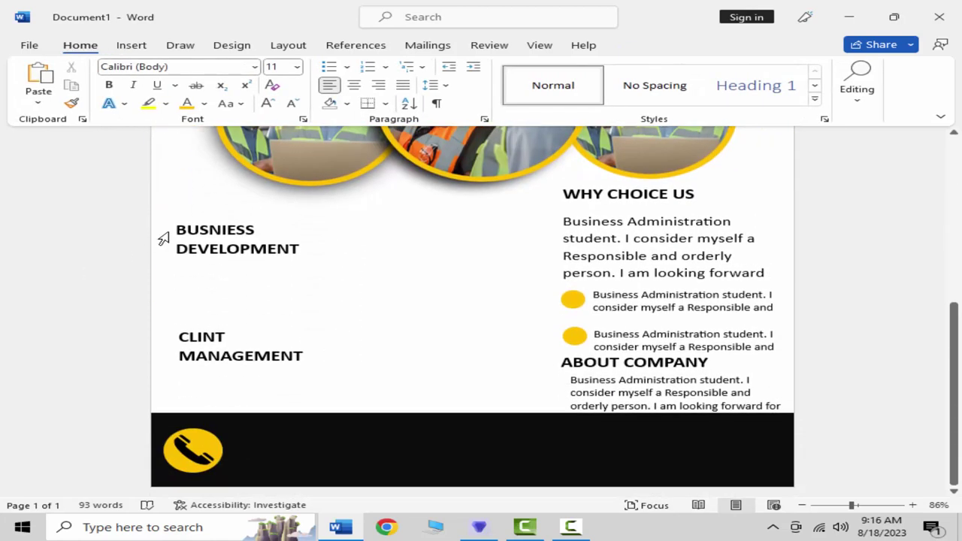
left_click(134, 43)
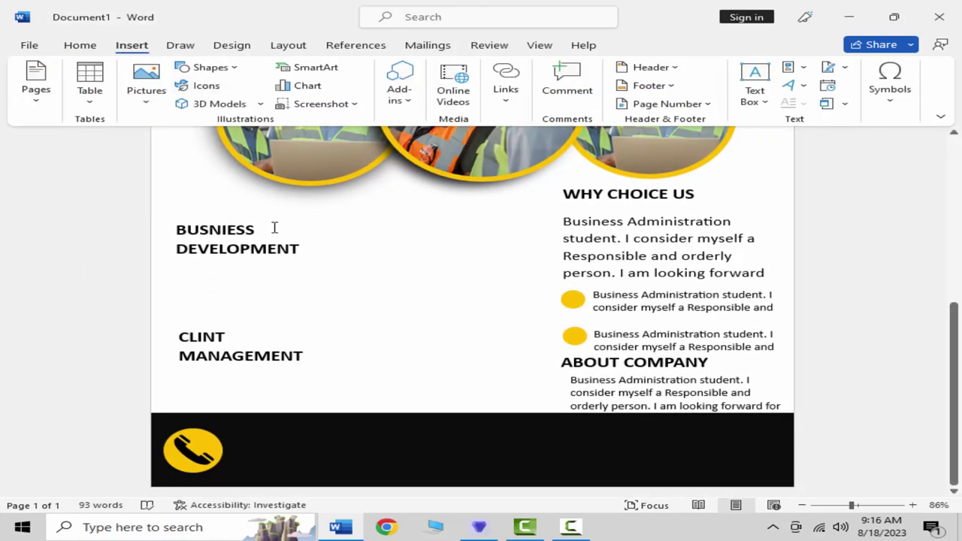
Duplicate the WHY CHOICE US text box and move the copy aside.
left_click(580, 190)
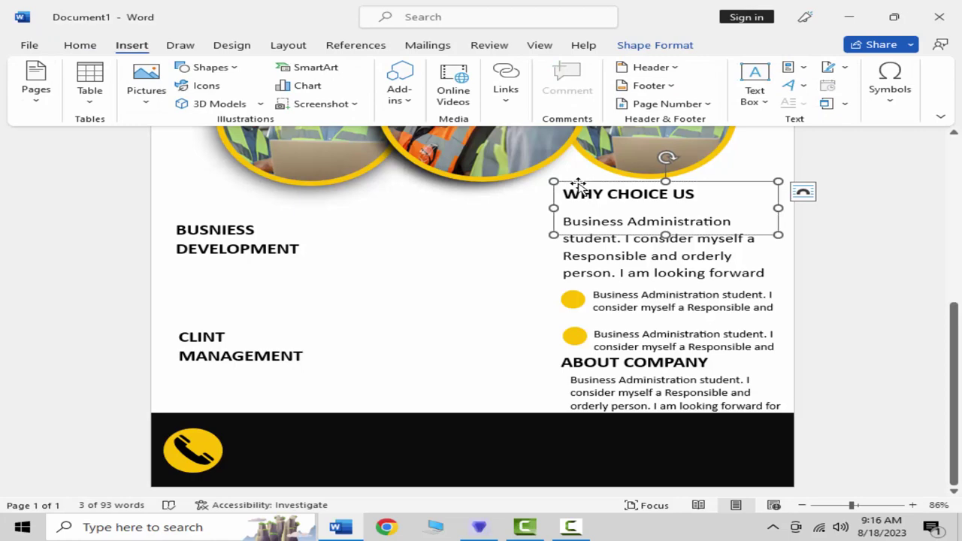
right_click(581, 188)
left_click(601, 186)
right_click(601, 187)
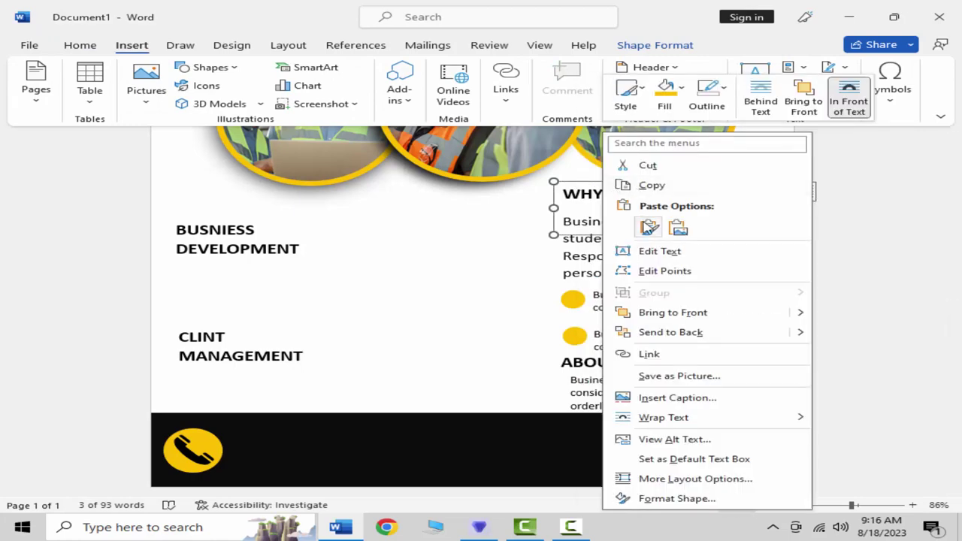
left_click(648, 225)
left_click_drag(610, 195, 405, 250)
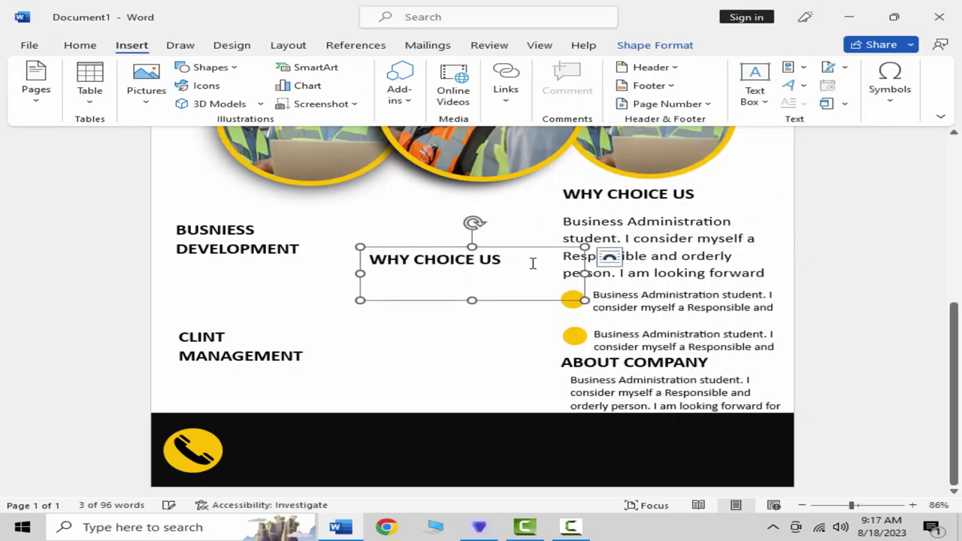
Make the copy's text white, move it into the footer beside the icon, and retype it as CALL NOW.
left_click_drag(533, 262, 329, 255)
left_click(462, 232)
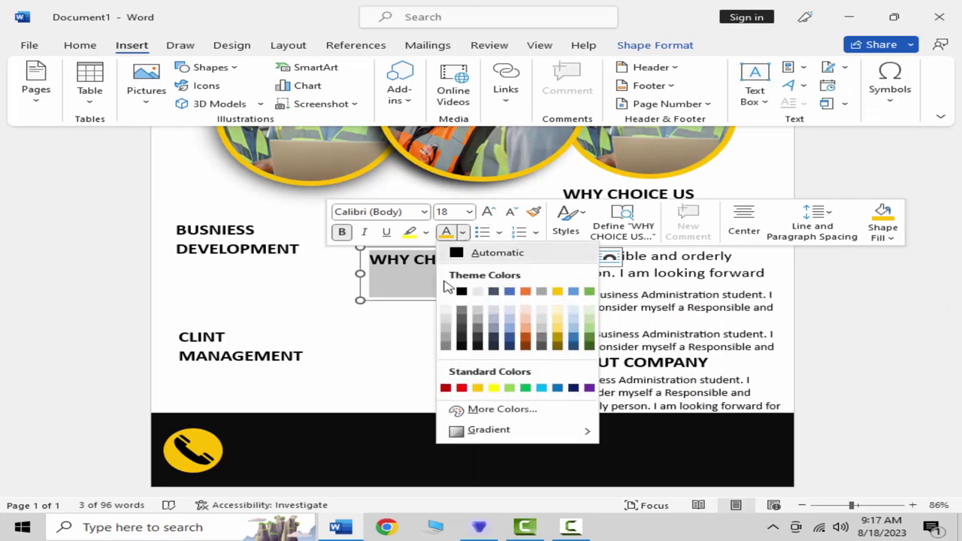
left_click(454, 288)
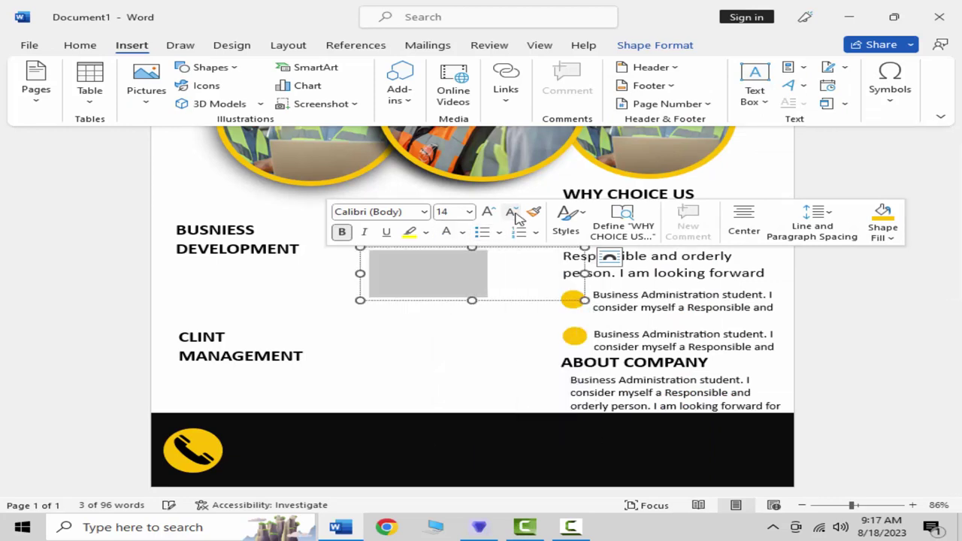
left_click_drag(502, 303, 361, 478)
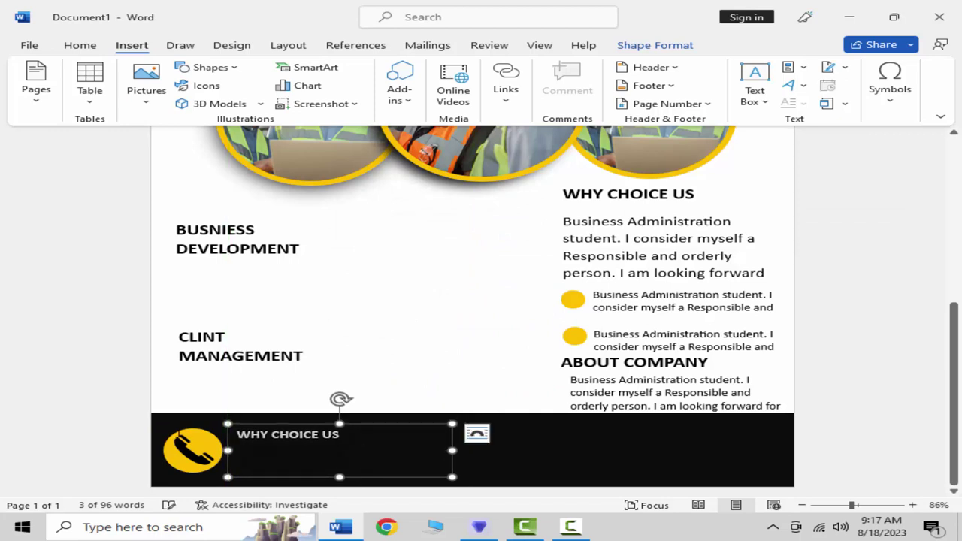
type("CA")
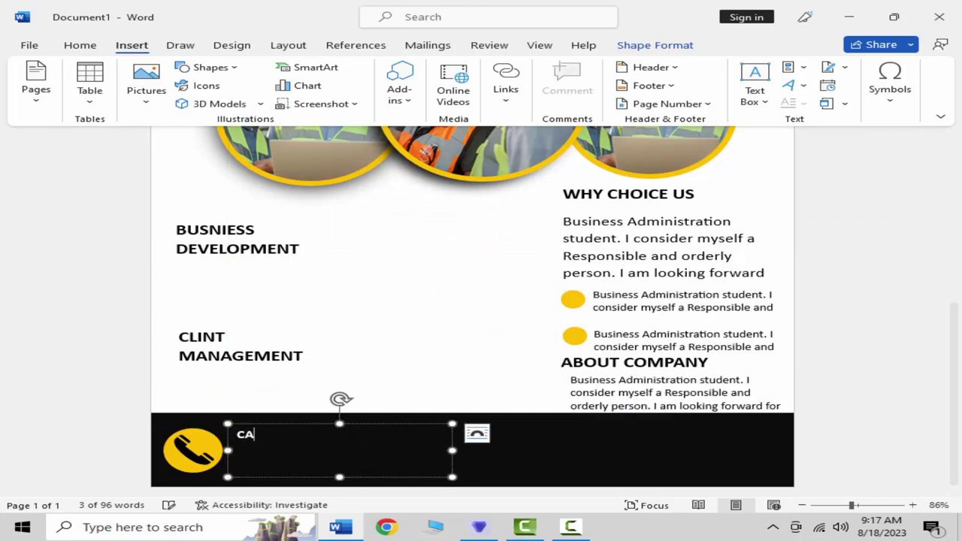
type("LL NOW")
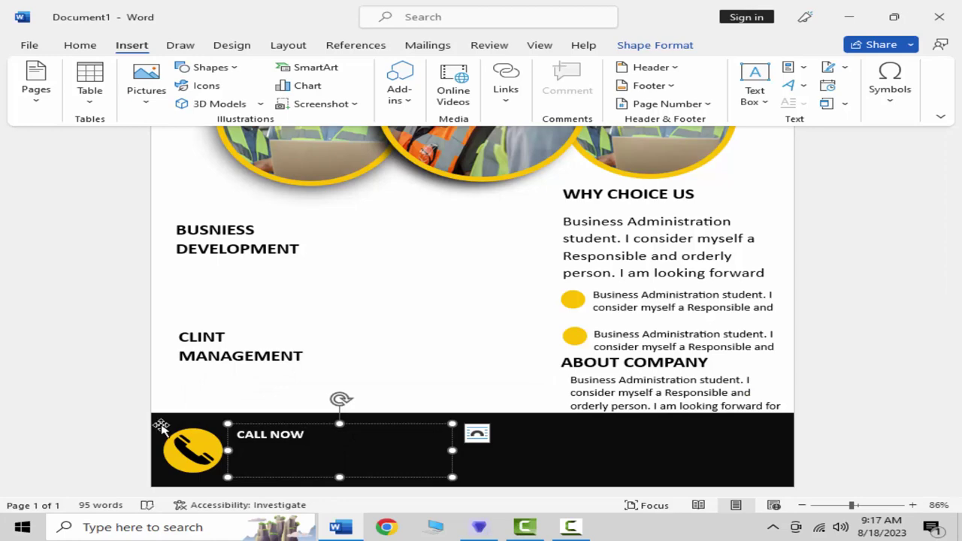
left_click(290, 402)
scroll(301, 395, "up", 2)
scroll(301, 395, "up", 2)
Duplicate the CALL NOW text box and place the copy just beneath it.
scroll(330, 401, "down", 4)
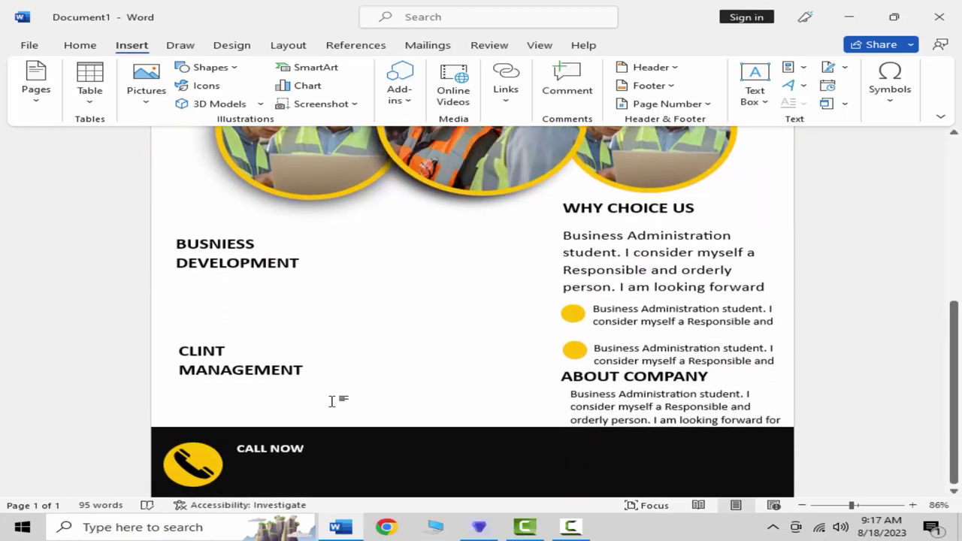
scroll(332, 401, "down", 1)
left_click(291, 436)
right_click(287, 425)
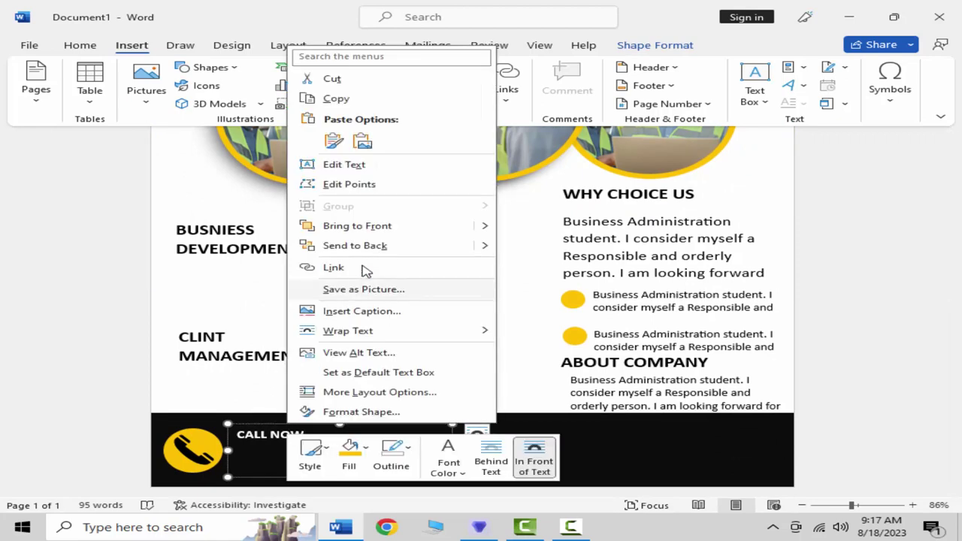
left_click(307, 94)
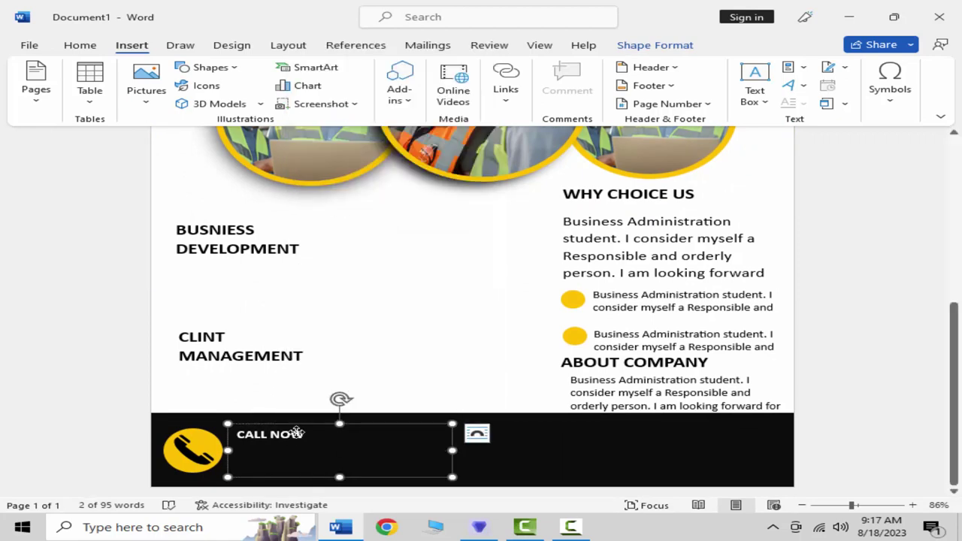
right_click(339, 421)
left_click(346, 181)
key("ctrl+v")
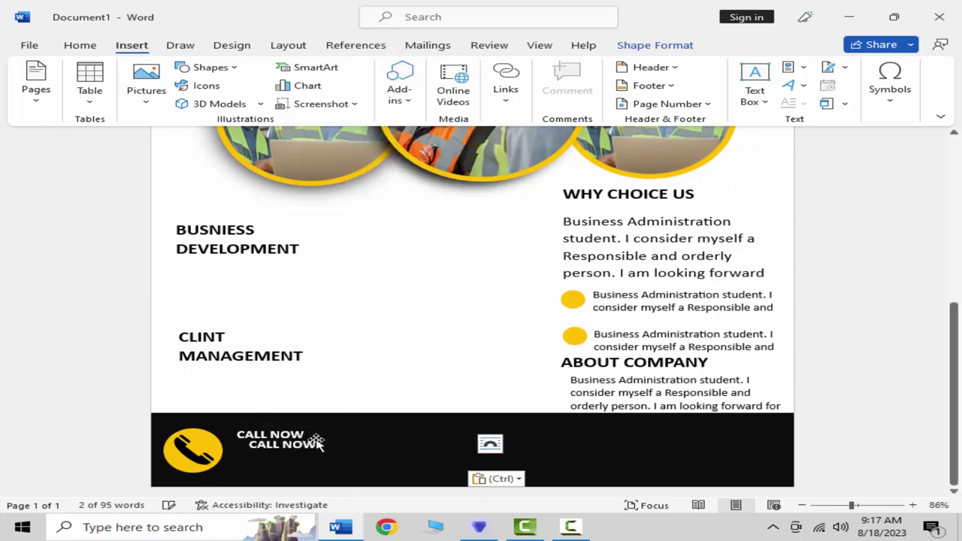
left_click_drag(331, 433, 330, 439)
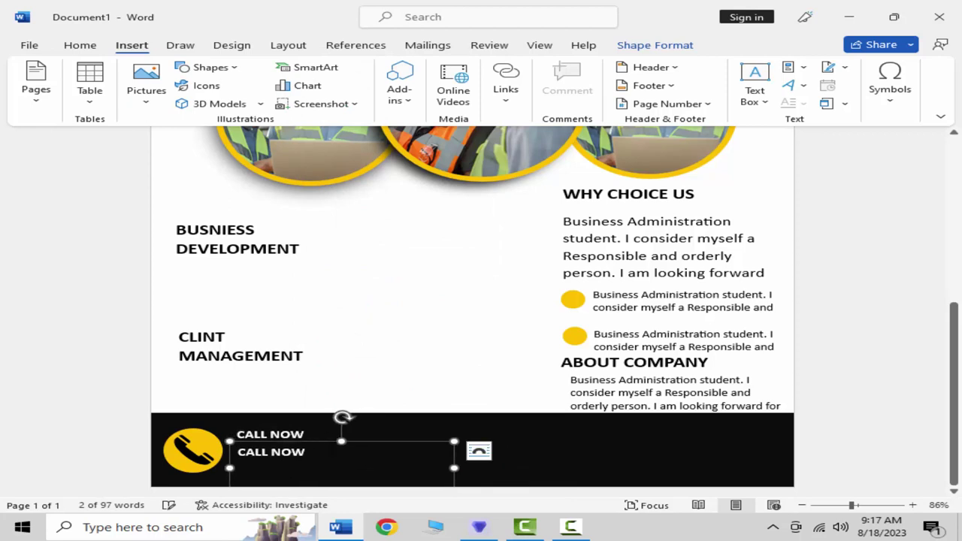
Replace the copy's text with the phone number and align it under CALL NOW.
right_click(178, 450)
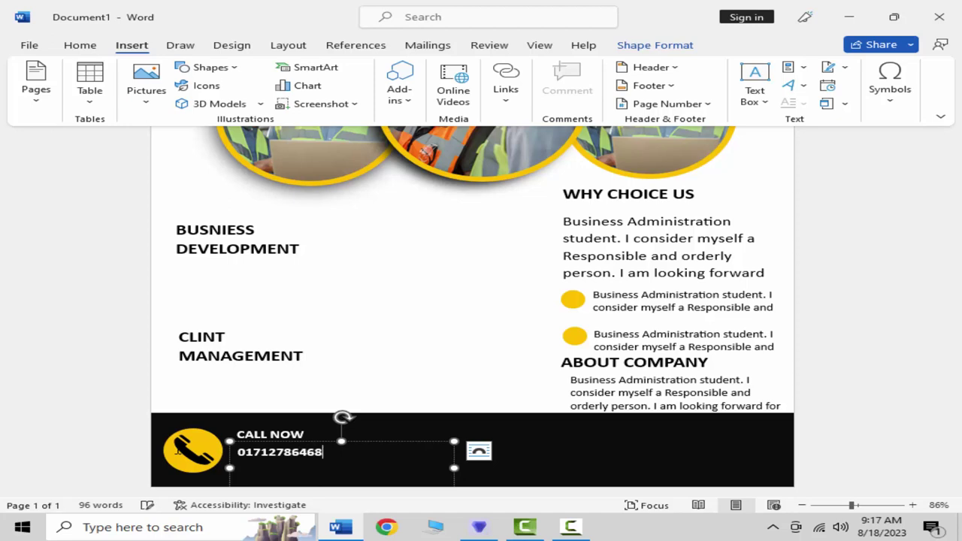
left_click_drag(304, 442, 301, 444)
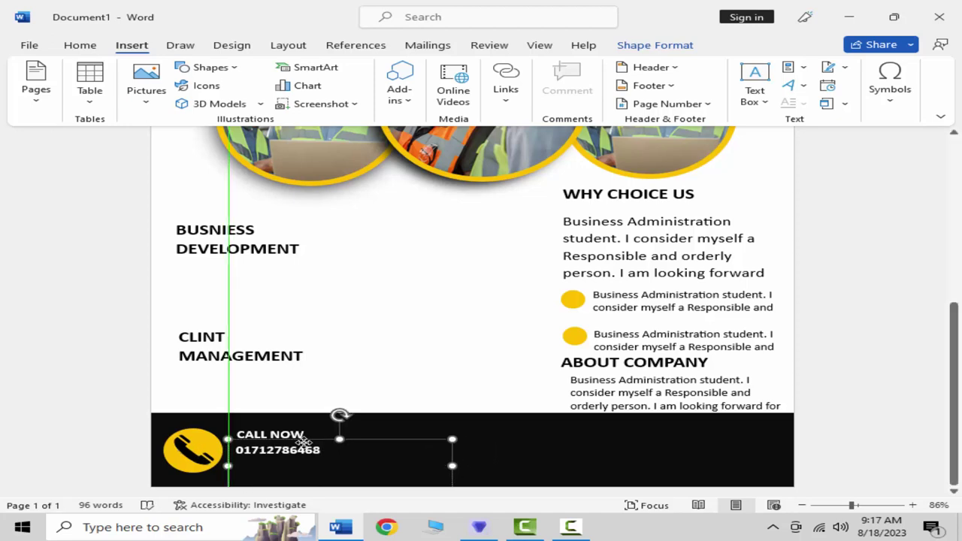
left_click(301, 451)
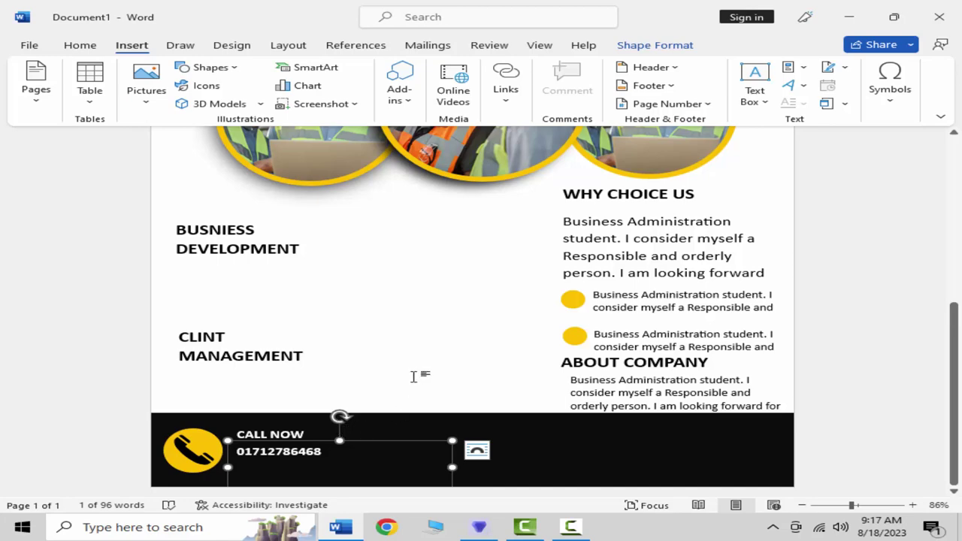
left_click(461, 330)
scroll(461, 329, "up", 3)
Paste another copy of the CALL NOW box, keeping its formatting, to the right of the phone details.
scroll(411, 333, "down", 3)
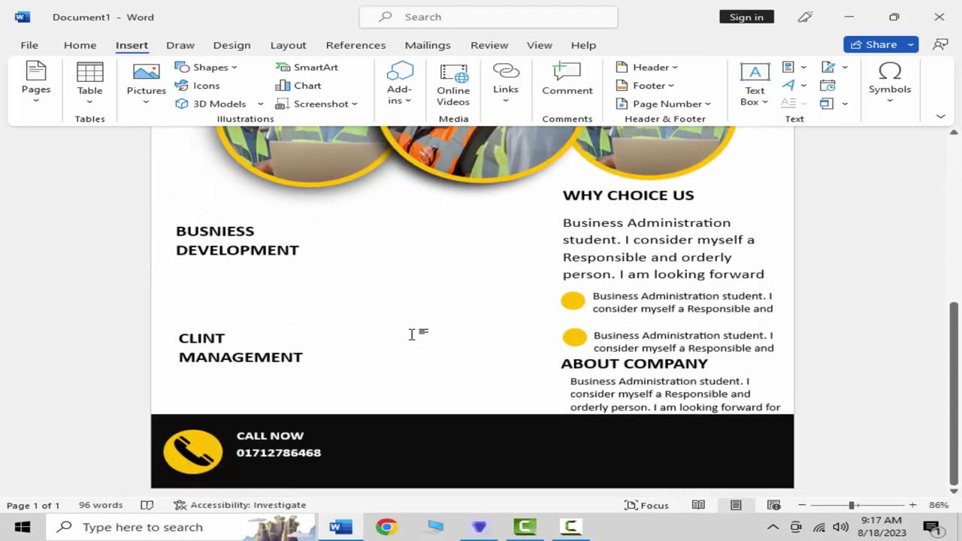
left_click(238, 434)
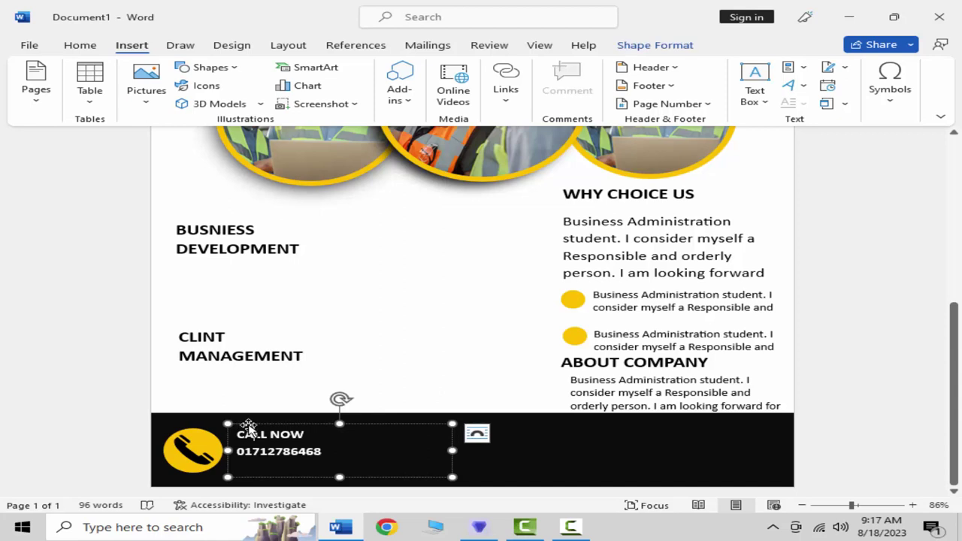
right_click(239, 433)
left_click(286, 105)
triple_click(297, 436)
right_click(299, 431)
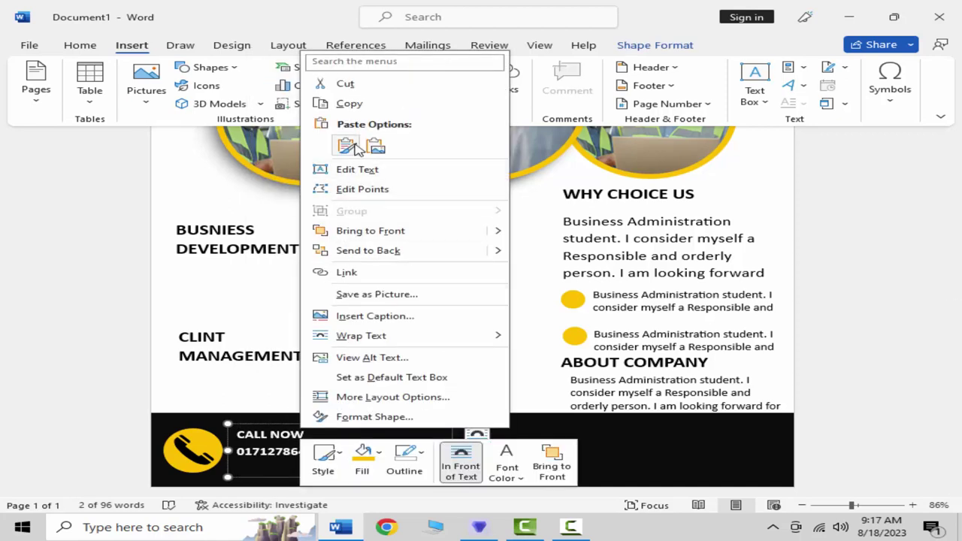
left_click(322, 146)
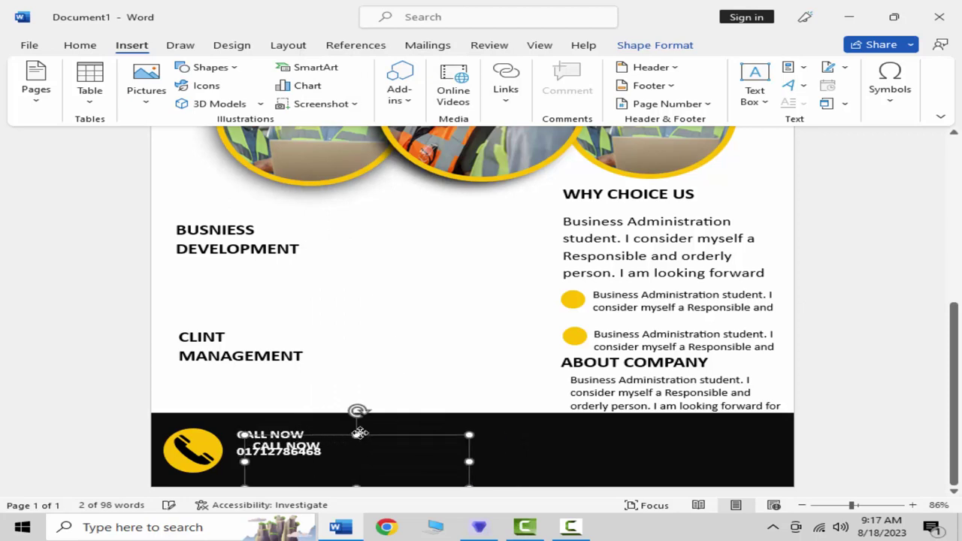
mouse_move(358, 413)
left_mouse_down()
mouse_move(439, 414)
mouse_move(429, 421)
left_mouse_up()
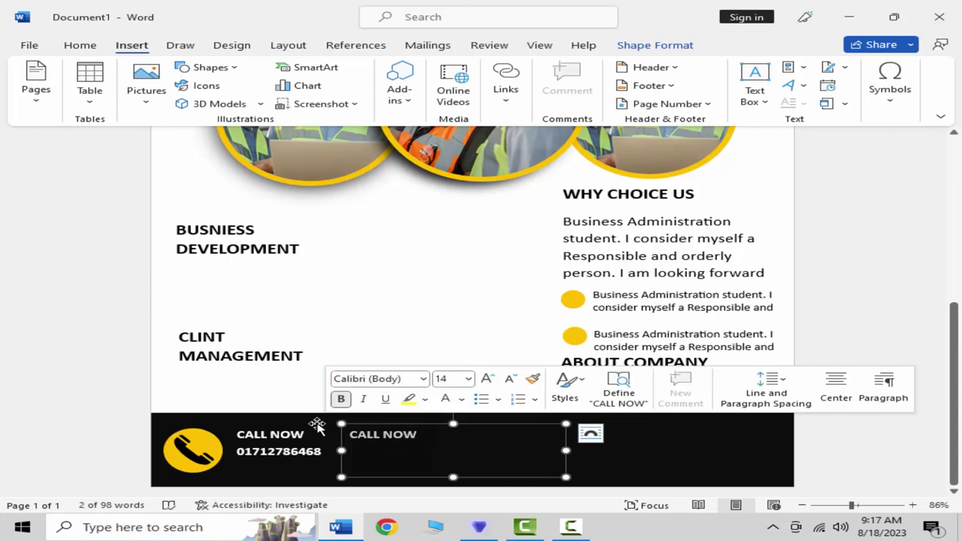
Retype the copy as a gold LOCATION heading at font size 12 and nudge it right.
type("LOCATION")
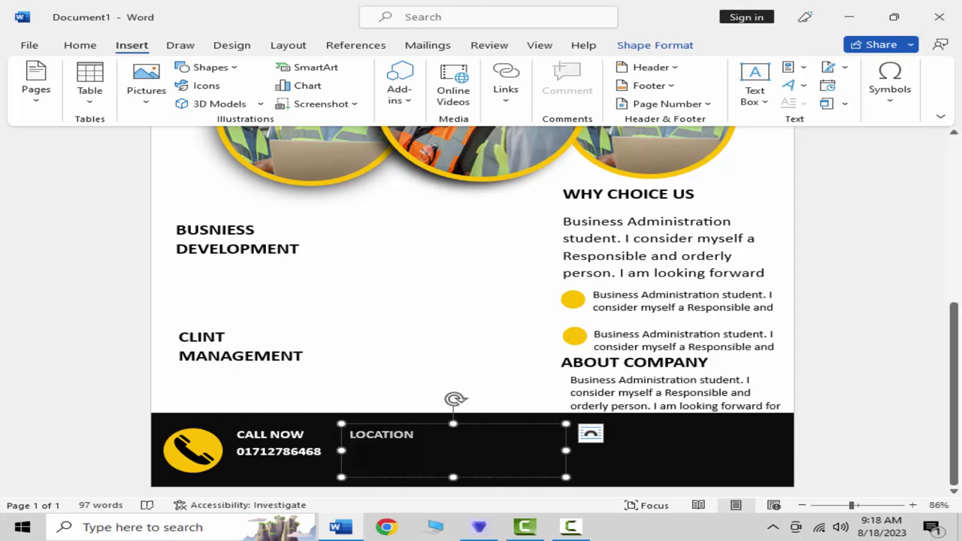
left_click(466, 410)
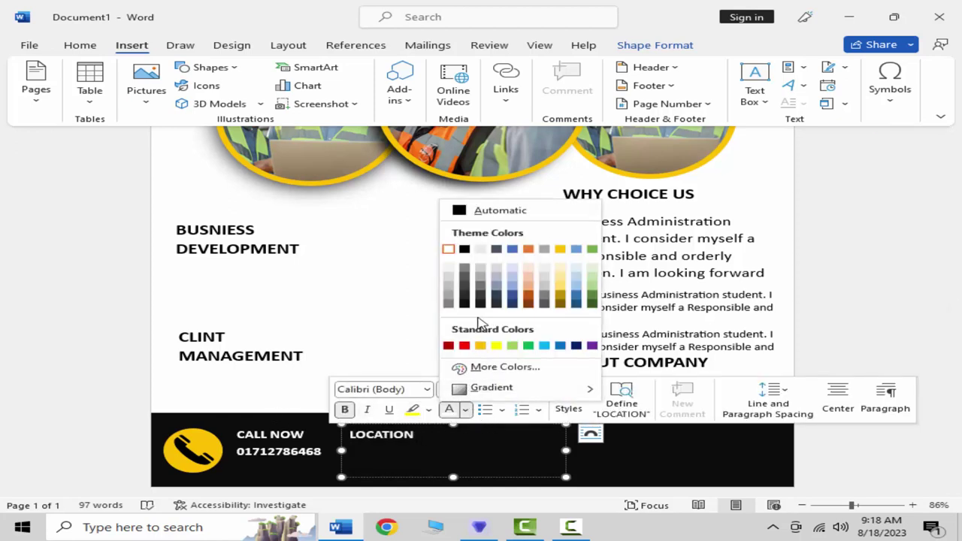
left_click(480, 345)
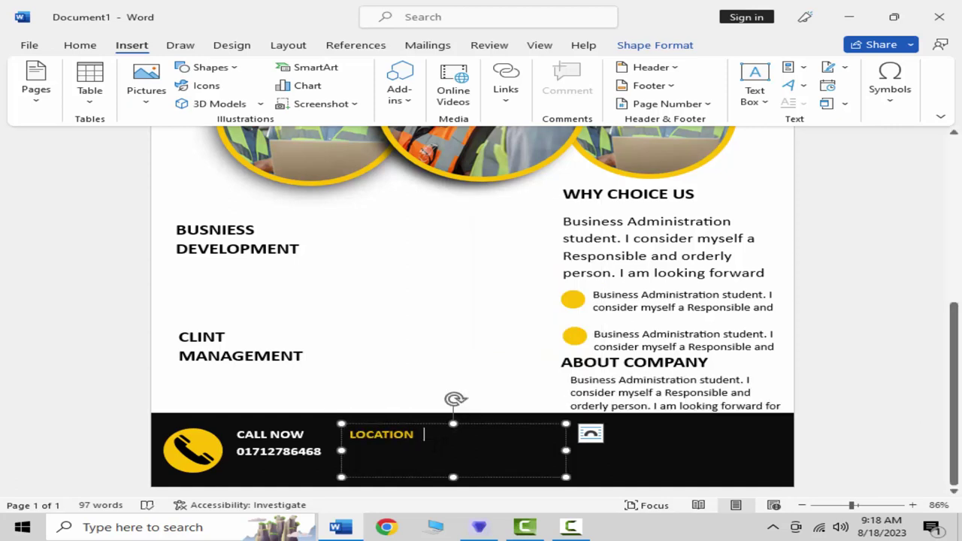
double_click(392, 433)
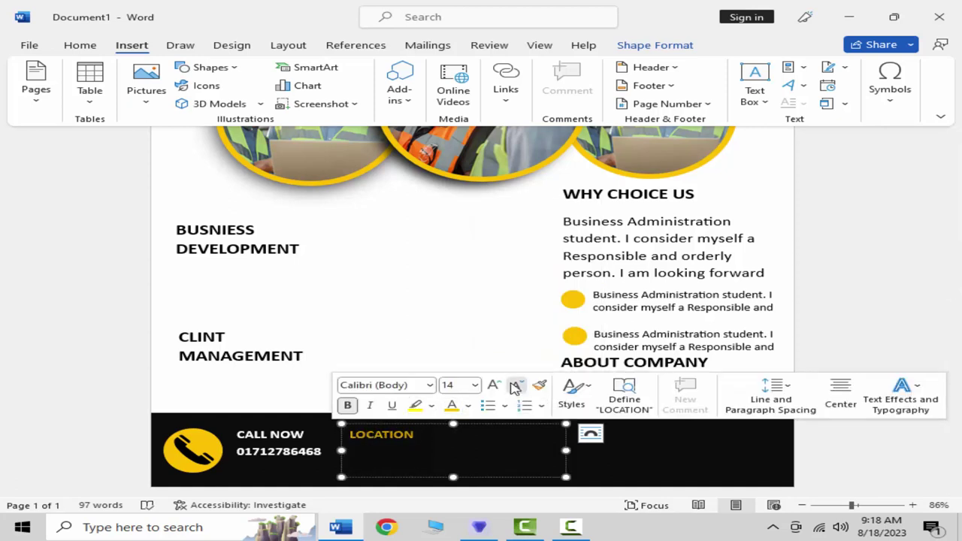
left_click(517, 385)
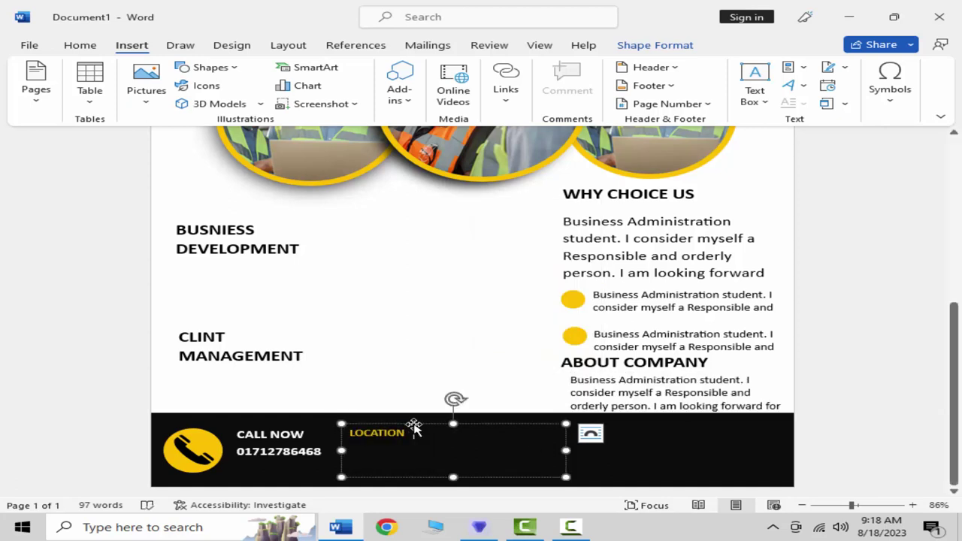
left_click_drag(414, 427, 426, 427)
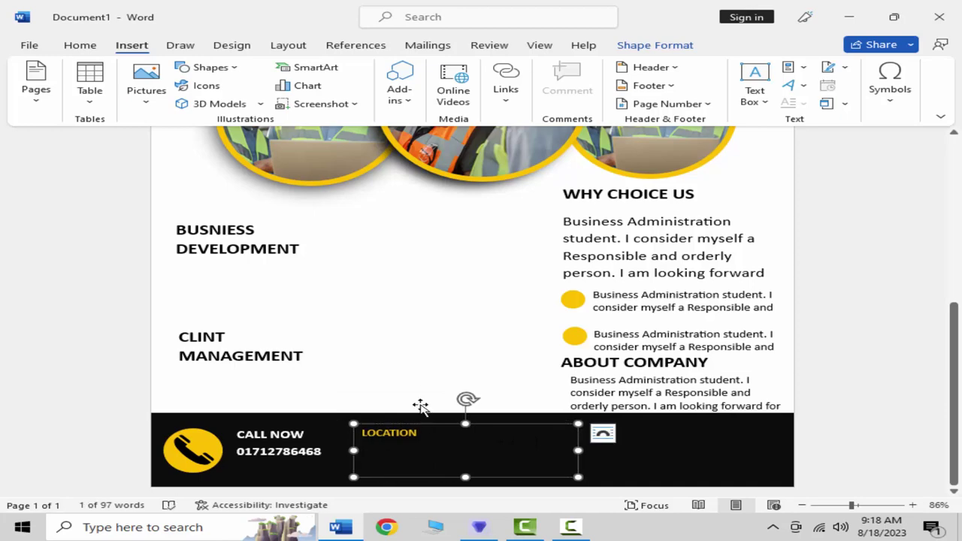
scroll(418, 410, "up", 5)
left_click(415, 406)
Add the street address on a new line under LOCATION and narrow the box to fit.
scroll(414, 403, "down", 5)
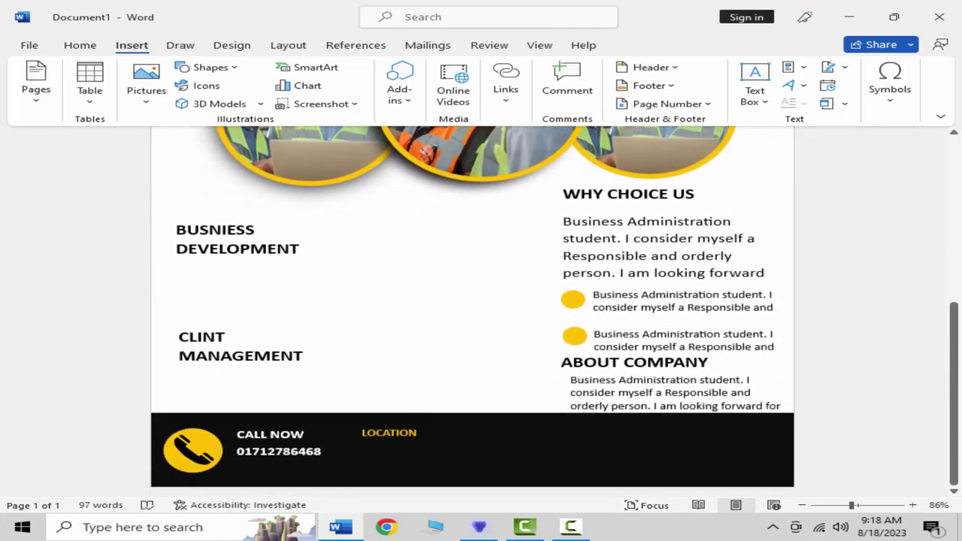
left_click(426, 433)
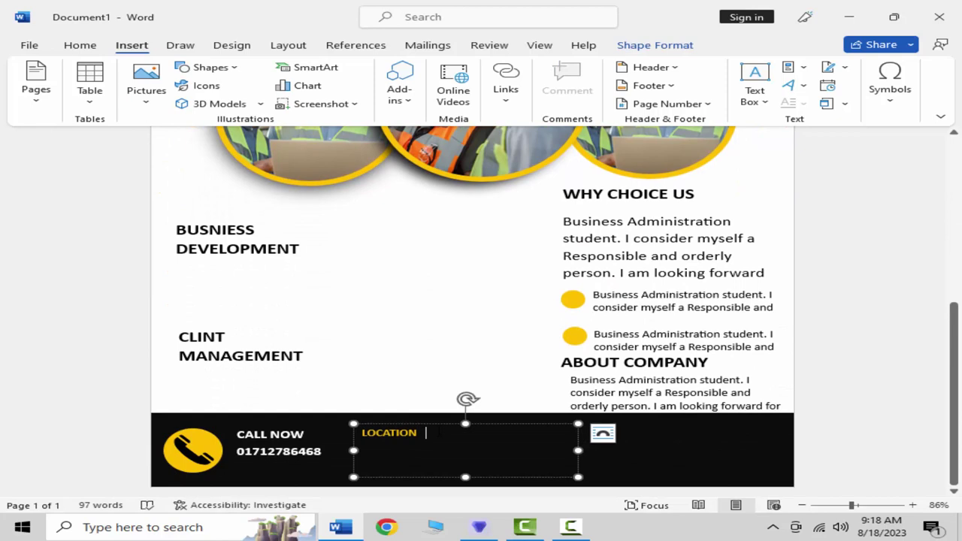
key("Return")
type("123 STREET N")
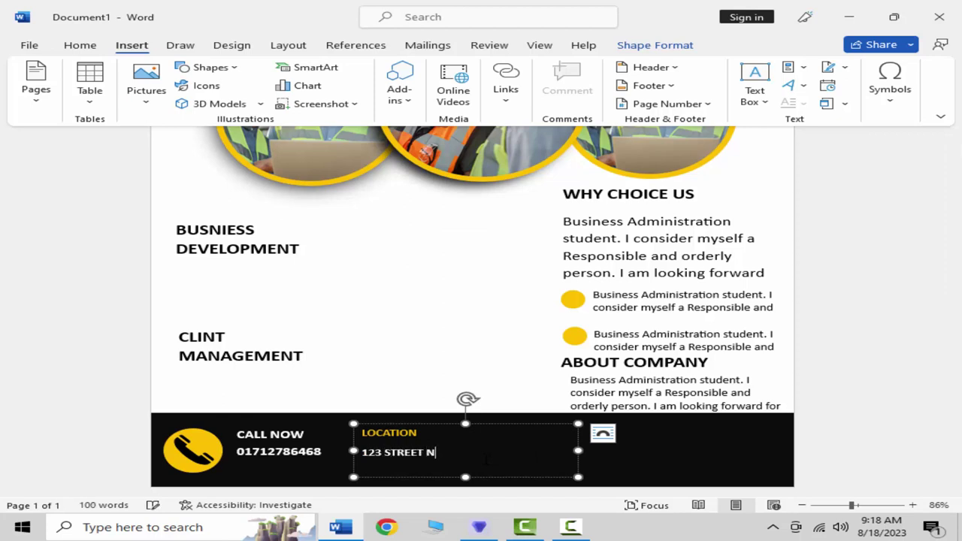
type(", NEW YORK")
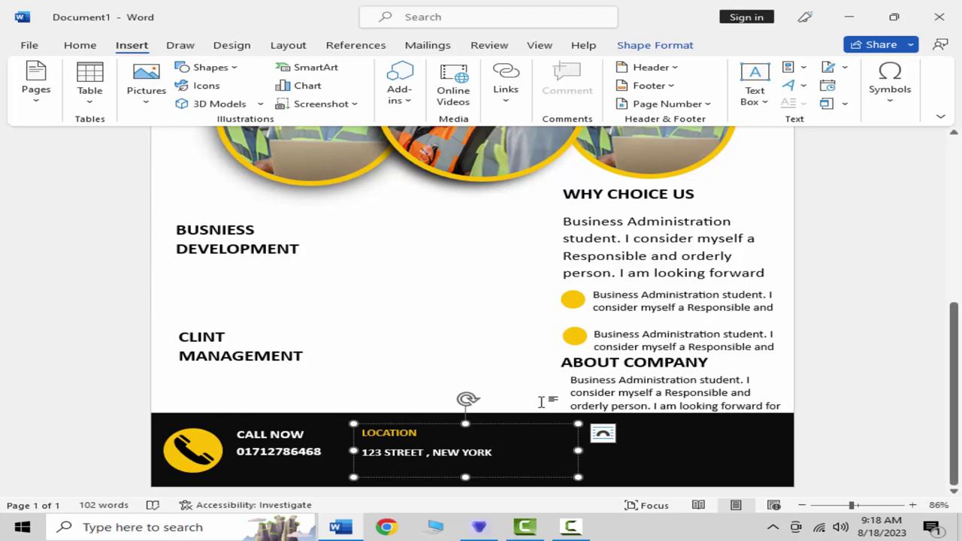
left_click_drag(578, 451, 505, 451)
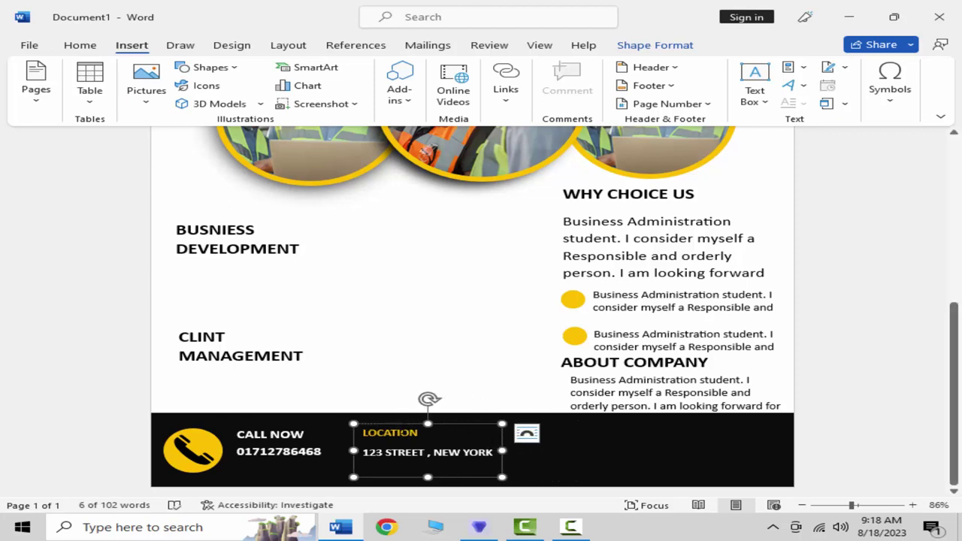
Duplicate the LOCATION block and move the copy to its right.
right_click(406, 426)
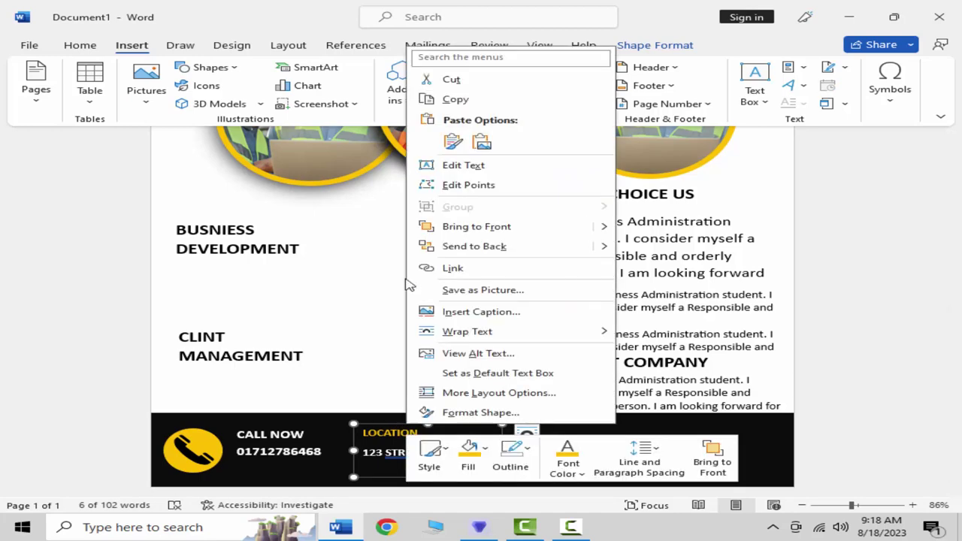
right_click(453, 449)
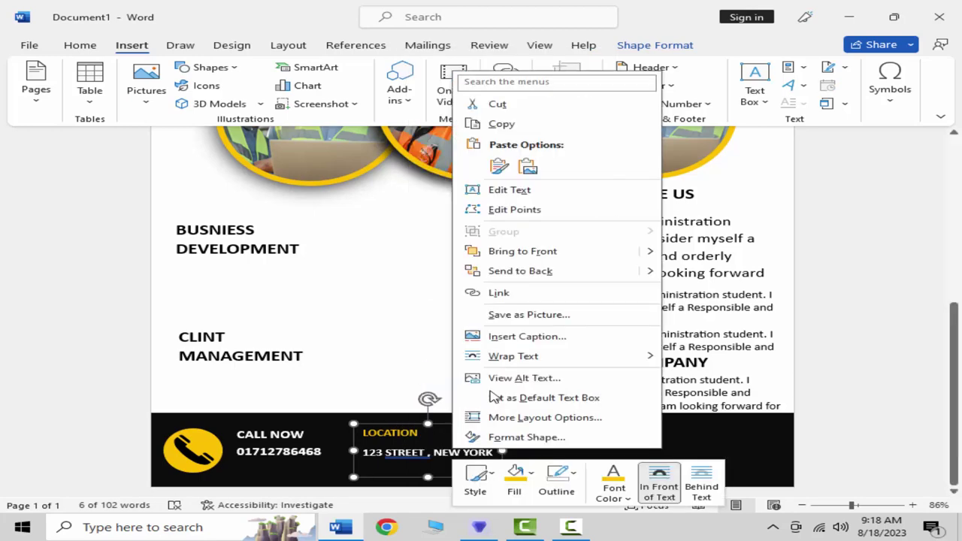
left_click(500, 167)
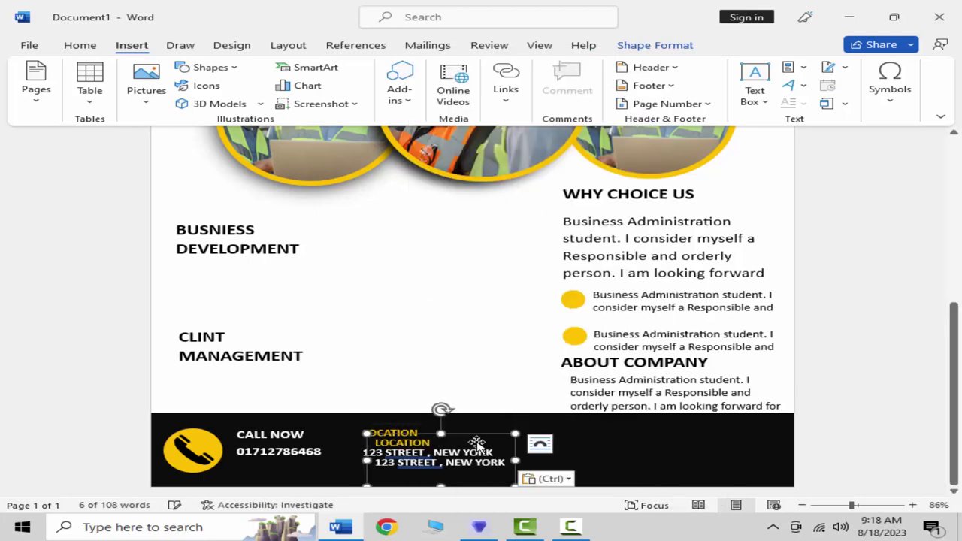
mouse_move(476, 442)
left_mouse_down()
mouse_move(630, 406)
mouse_move(628, 417)
left_mouse_up()
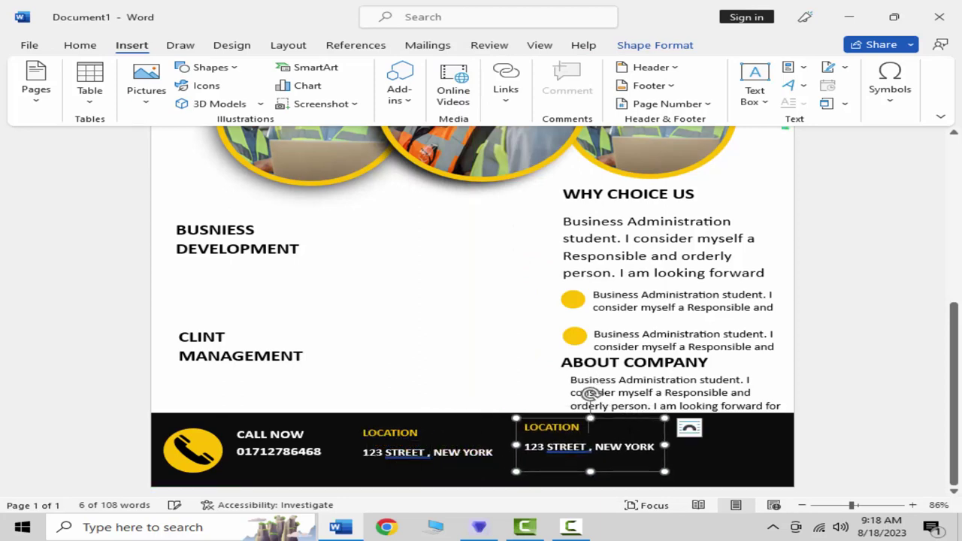
double_click(552, 427)
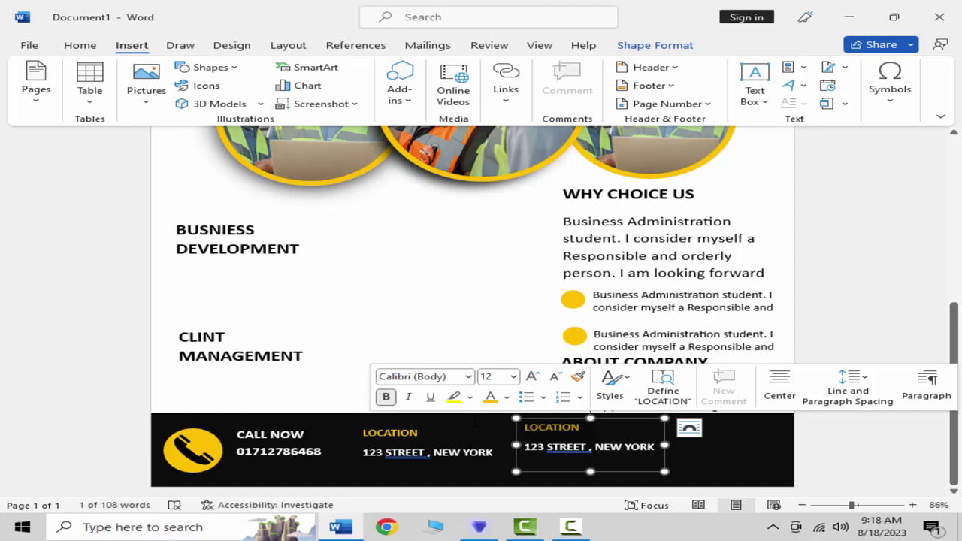
type("WEDSITE")
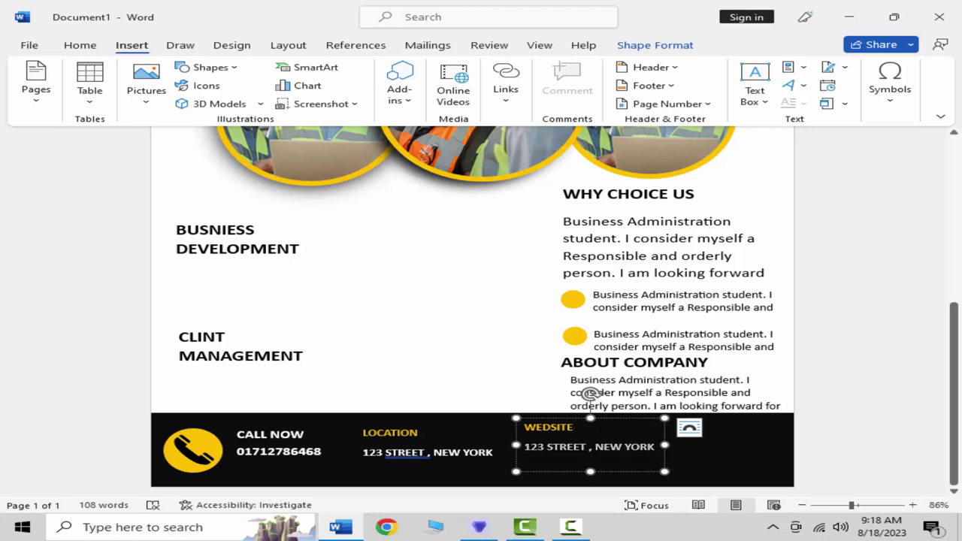
triple_click(590, 447)
type("w")
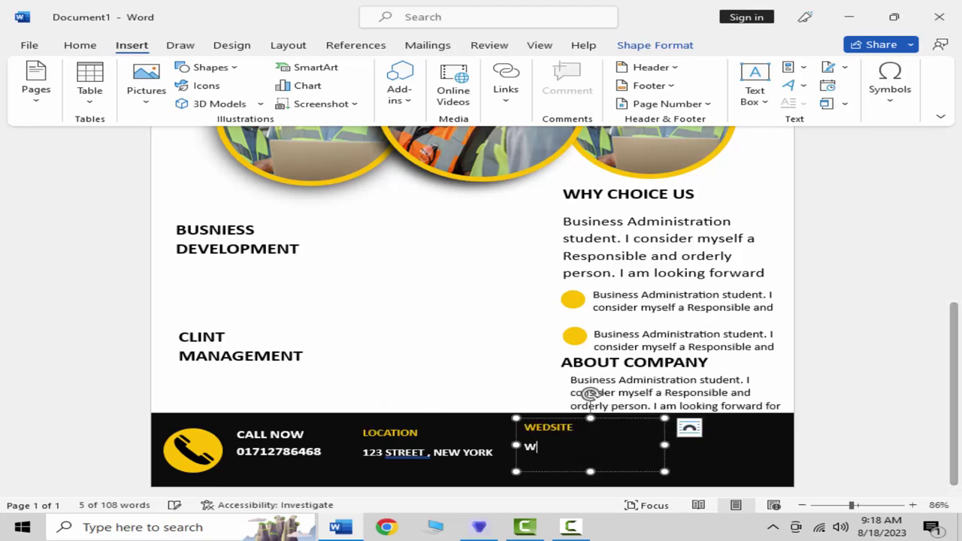
type("ww")
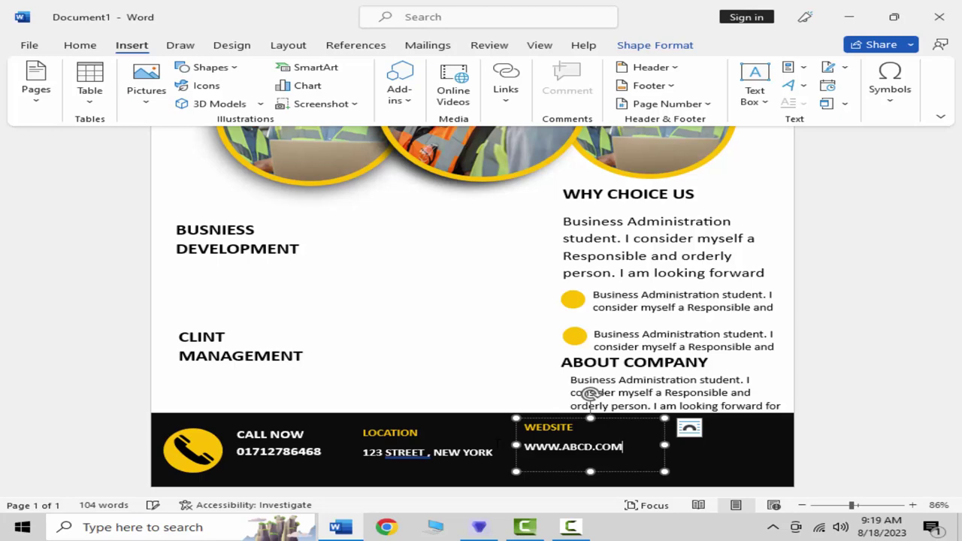
scroll(865, 429, "up", 5)
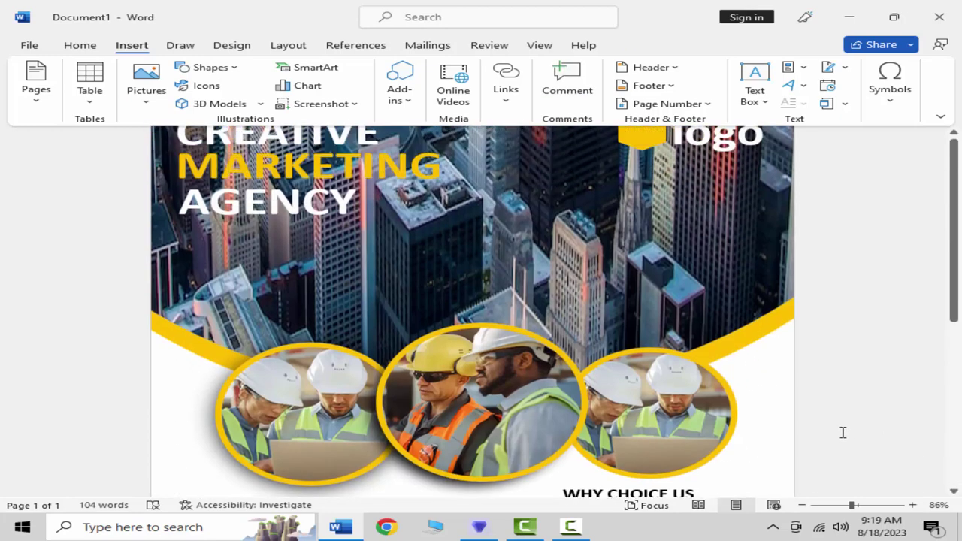
Duplicate the Why Choice Us paragraph box and move the copy under BUSNIESS DEVELOPMENT.
scroll(745, 435, "down", 2)
scroll(730, 436, "down", 3)
scroll(723, 433, "down", 2, "ctrl")
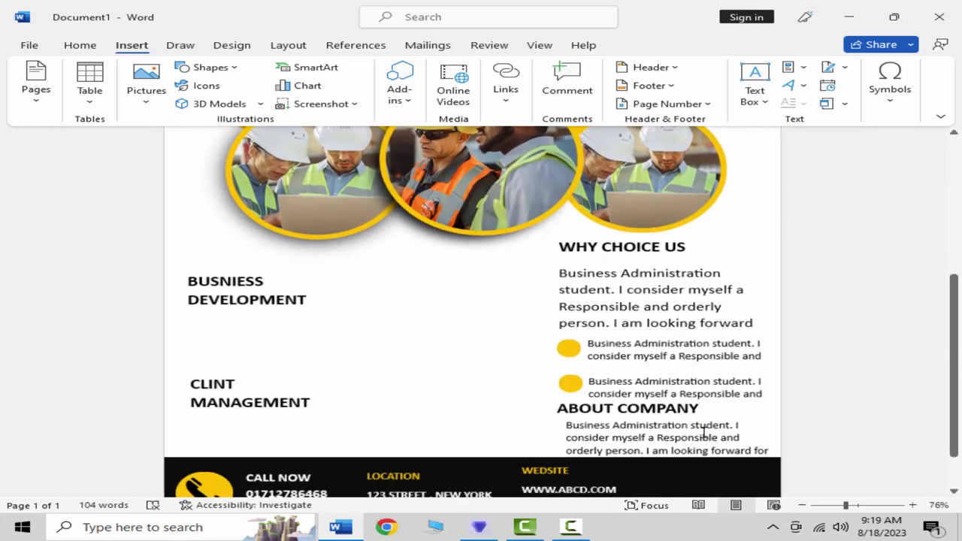
left_click(584, 302)
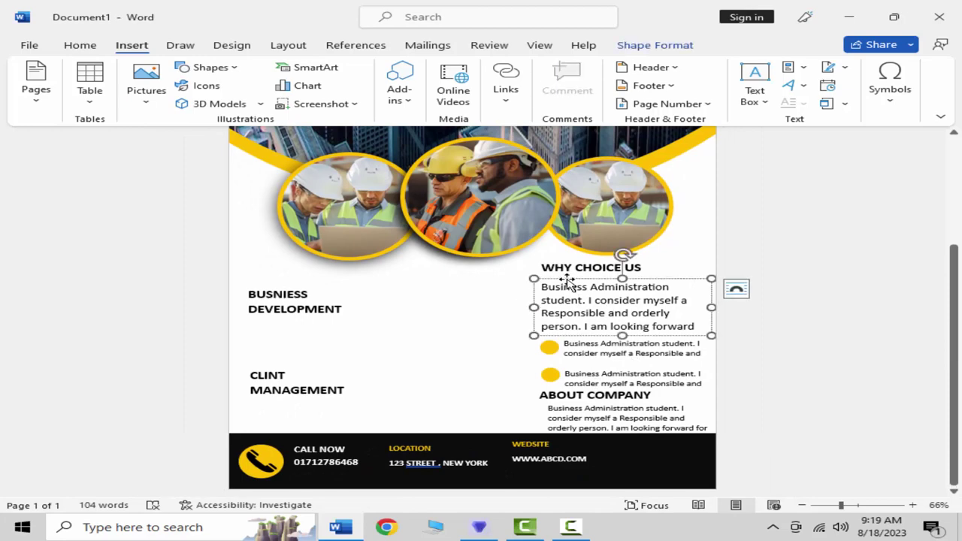
right_click(568, 282)
left_click(615, 186)
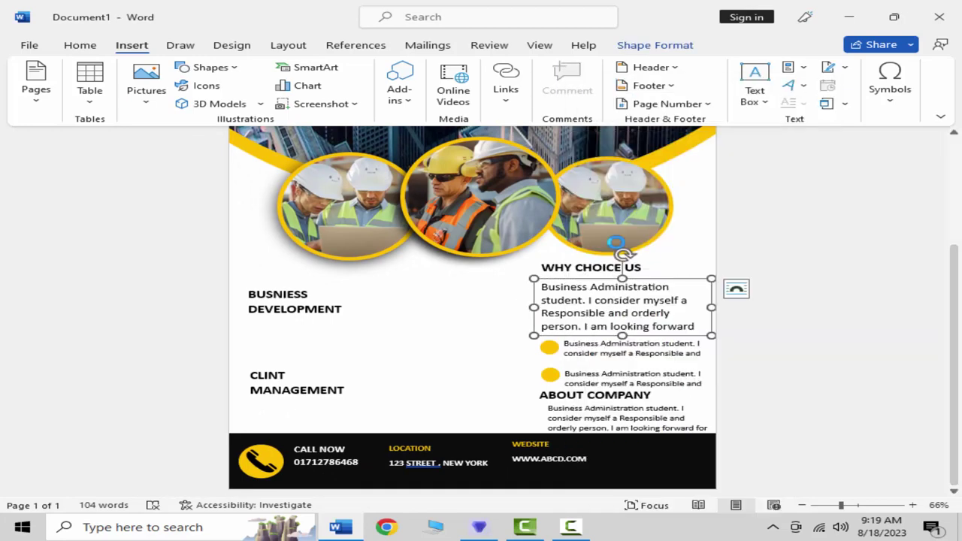
right_click(615, 292)
left_click(659, 229)
left_click_drag(601, 289, 303, 318)
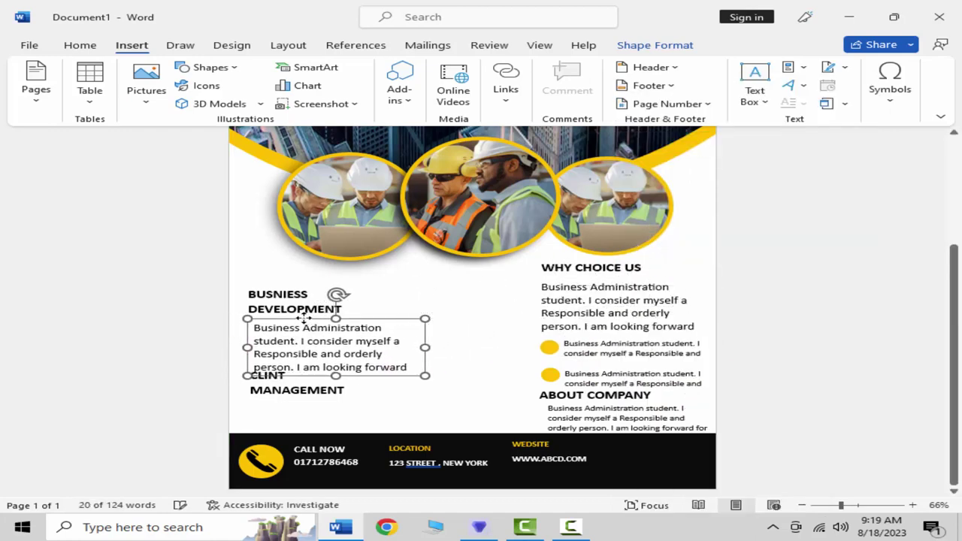
Resize the copied paragraph to three lines and nudge the BUSNIESS DEVELOPMENT heading upward.
left_click_drag(335, 375, 335, 361)
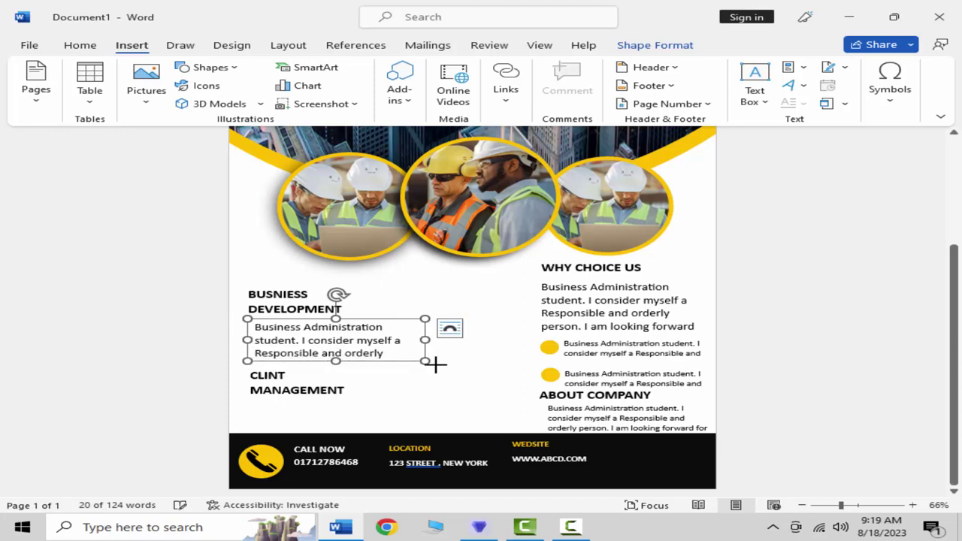
left_click_drag(424, 361, 444, 366)
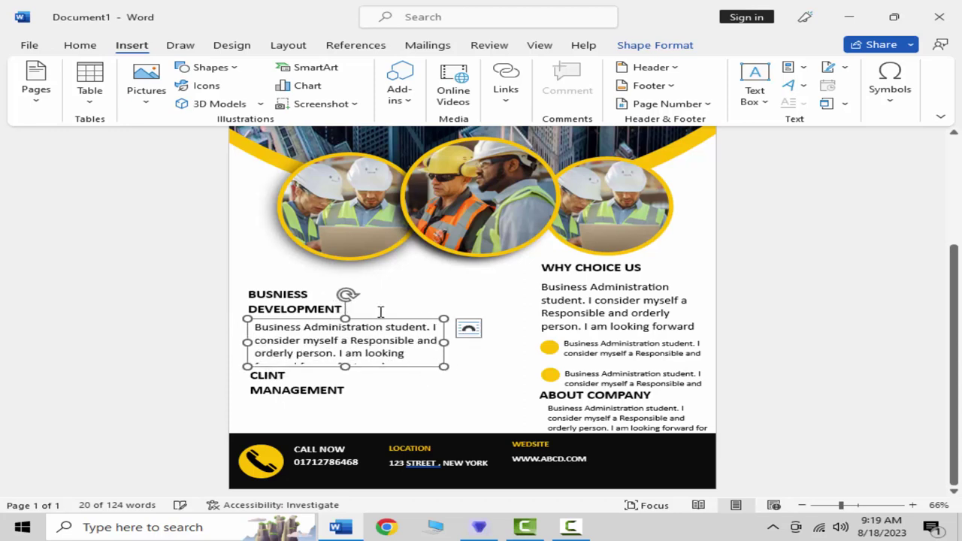
left_click_drag(345, 366, 344, 362)
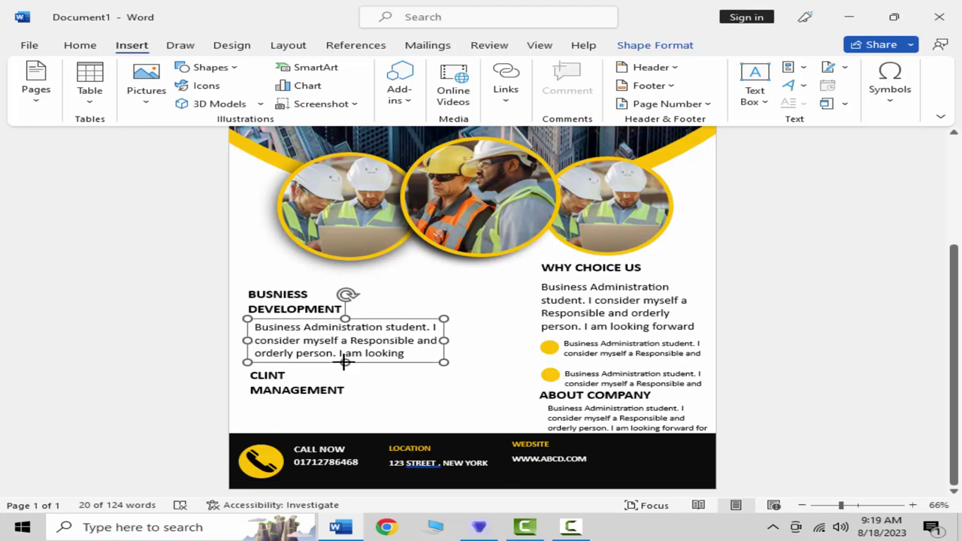
left_click(294, 300)
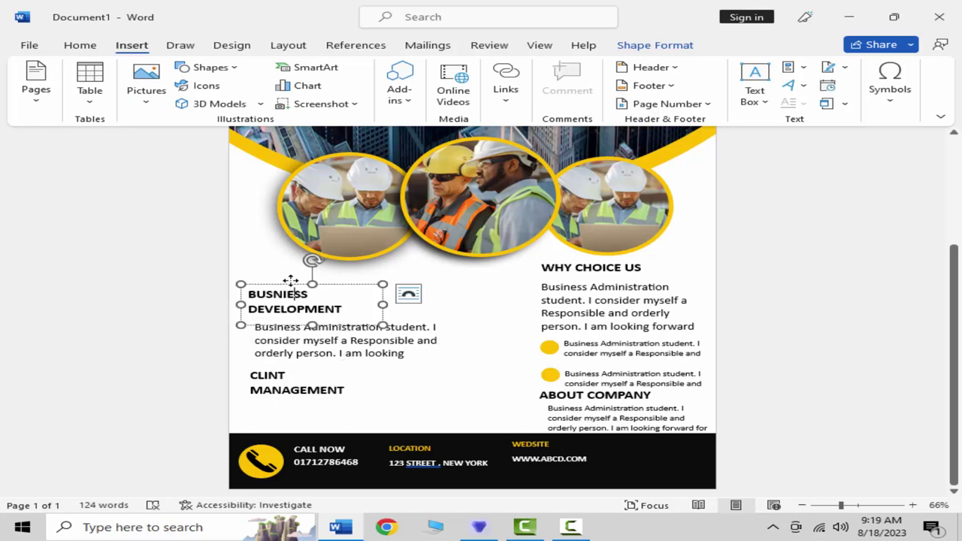
left_click_drag(290, 281, 298, 265)
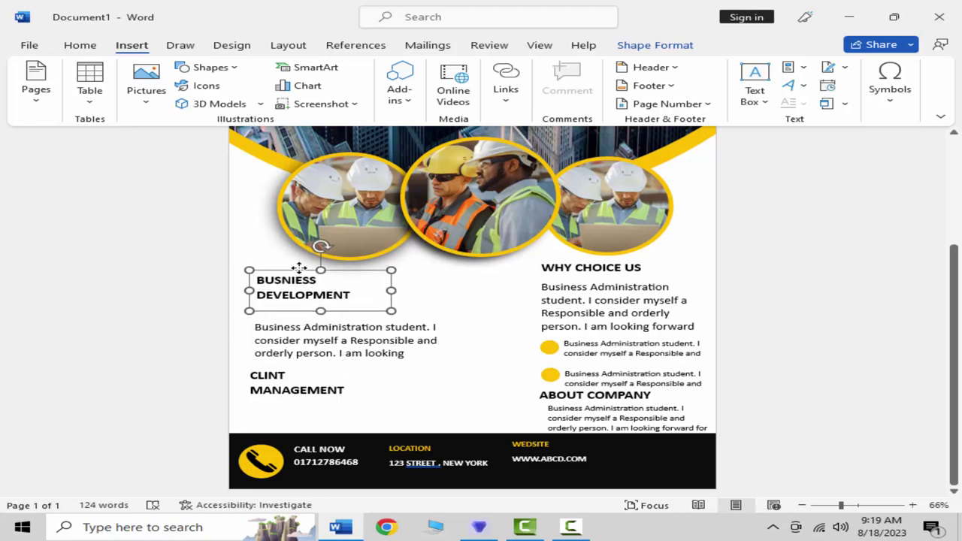
Tuck the BUSNIESS DEVELOPMENT paragraph right under its heading.
left_click(299, 322)
scroll(302, 318, "up", 3)
scroll(303, 318, "up", 1)
scroll(330, 380, "down", 2)
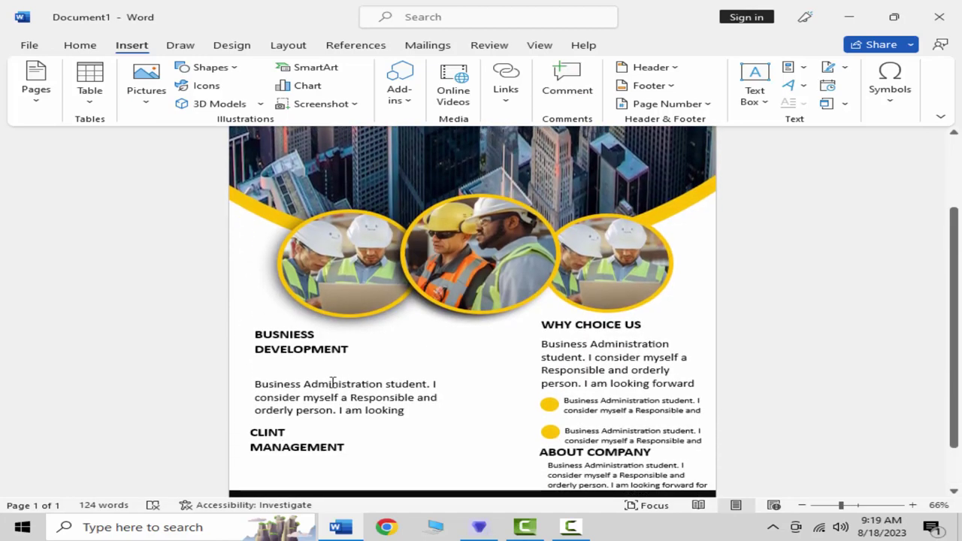
left_click(331, 383)
scroll(327, 376, "up", 2)
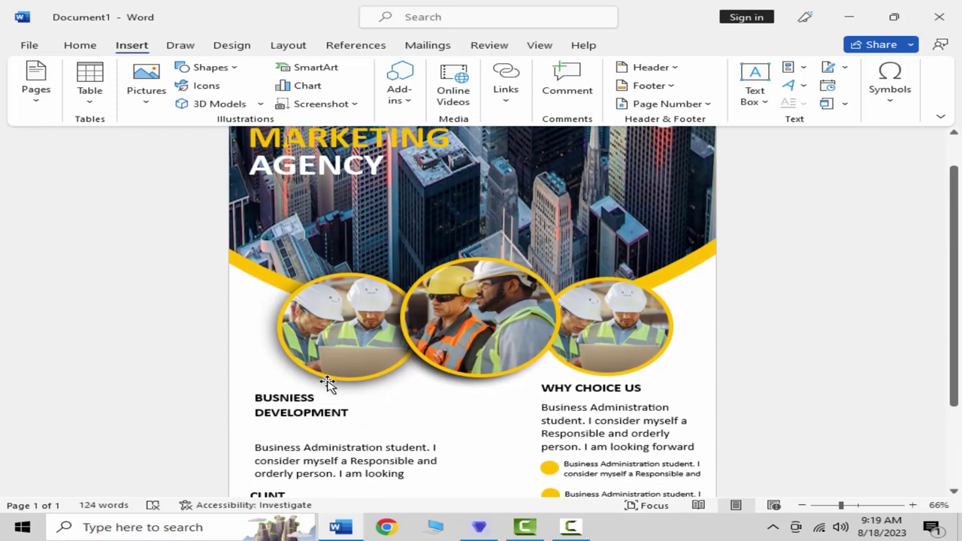
left_click(318, 443)
left_click_drag(321, 424, 317, 417)
Move the CLINT MANAGEMENT heading up to sit just beneath that paragraph.
scroll(317, 417, "down", 2)
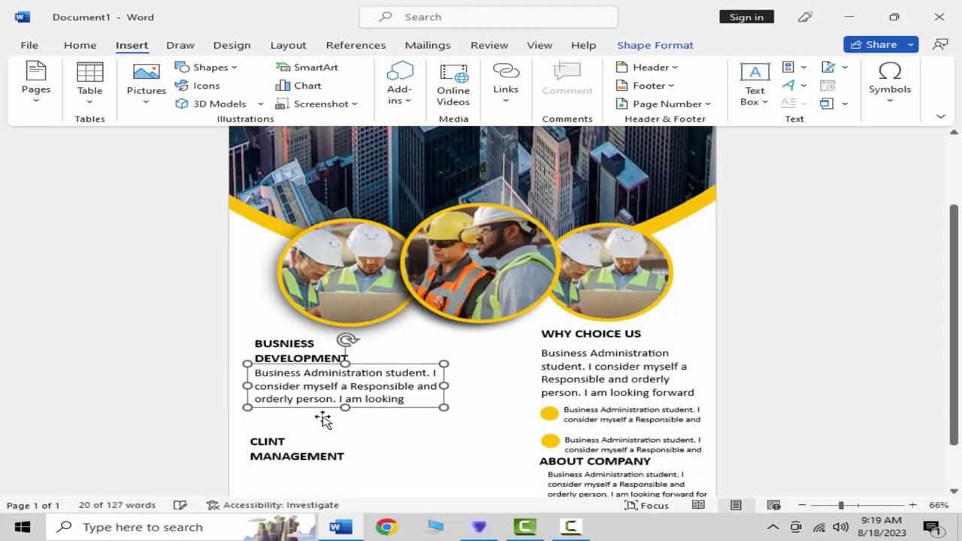
left_click(313, 439)
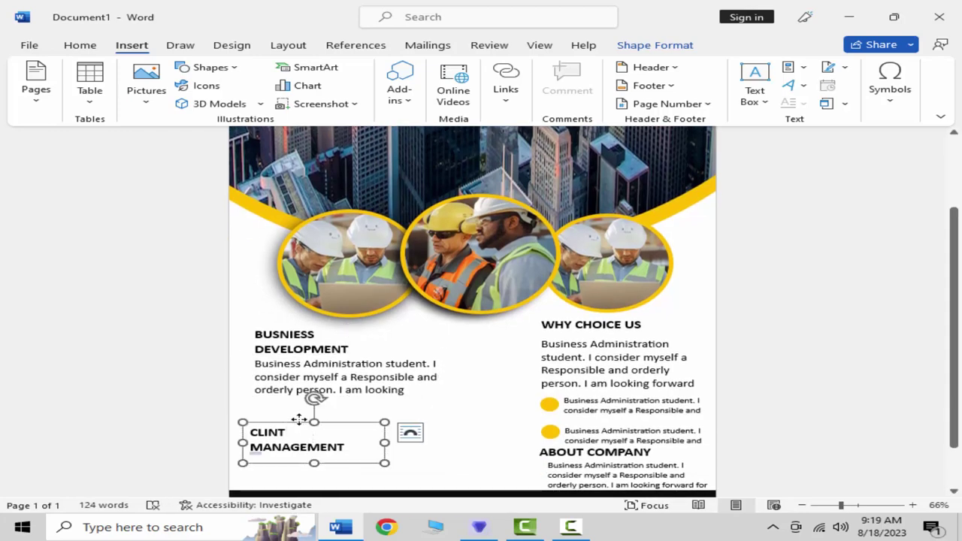
left_click_drag(300, 425, 305, 394)
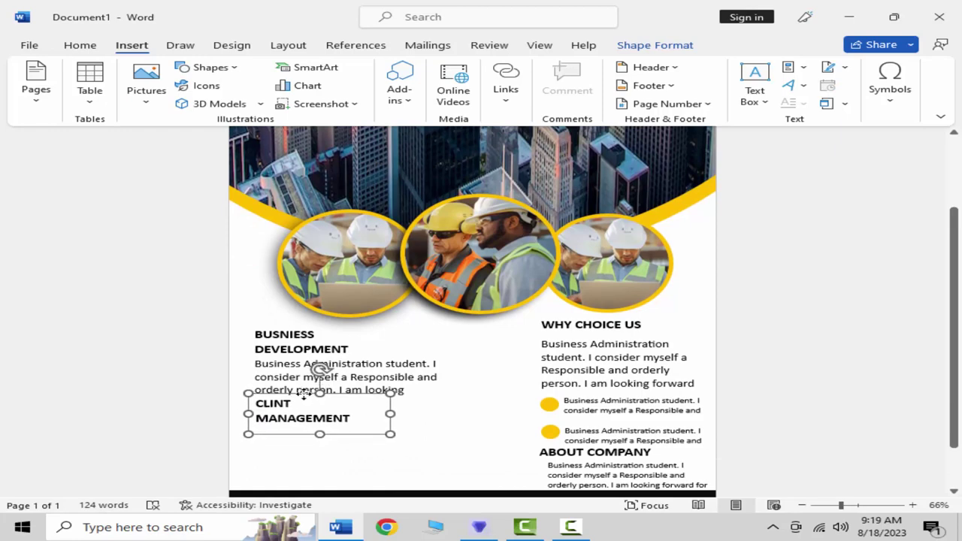
scroll(304, 394, "down", 1)
left_click(303, 393)
scroll(287, 357, "up", 2)
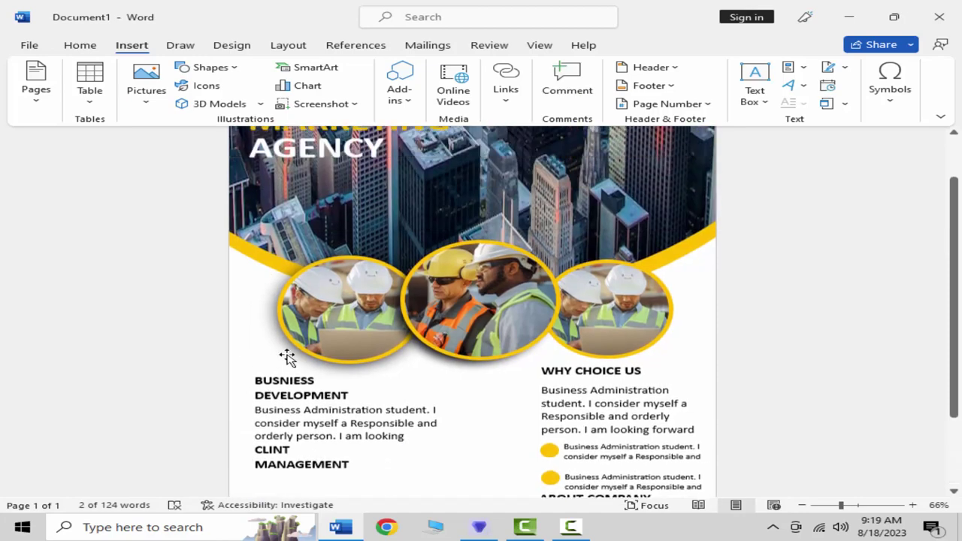
scroll(287, 356, "up", 1)
Copy the BUSNIESS DEVELOPMENT paragraph and place the duplicate under CLINT MANAGEMENT.
left_click(314, 451)
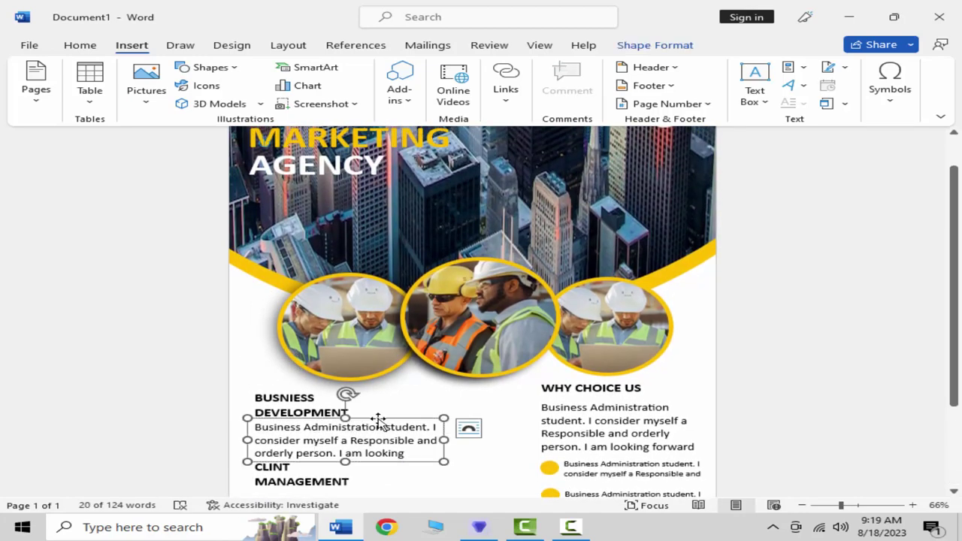
right_click(378, 423)
left_click(430, 95)
right_click(378, 448)
left_click(423, 164)
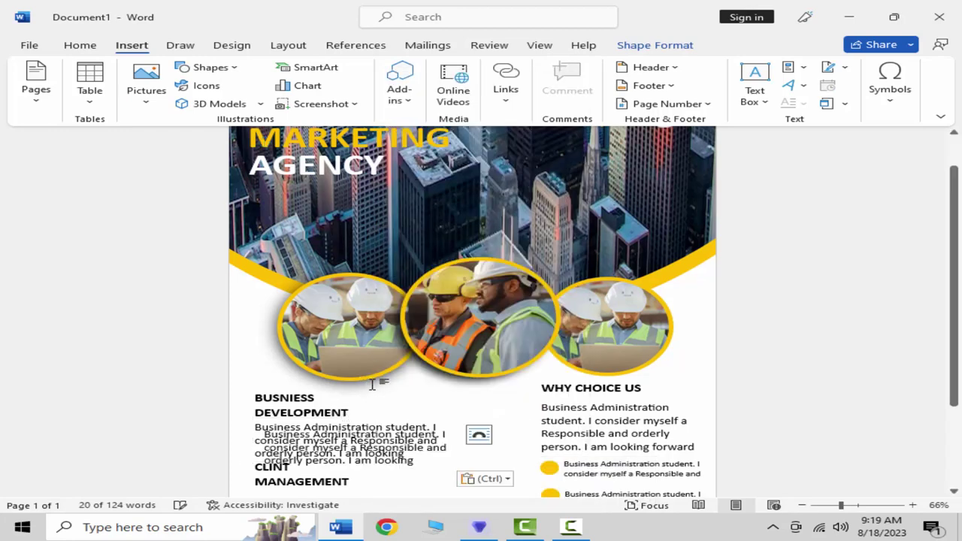
scroll(371, 385, "down", 3)
left_click_drag(412, 320, 403, 382)
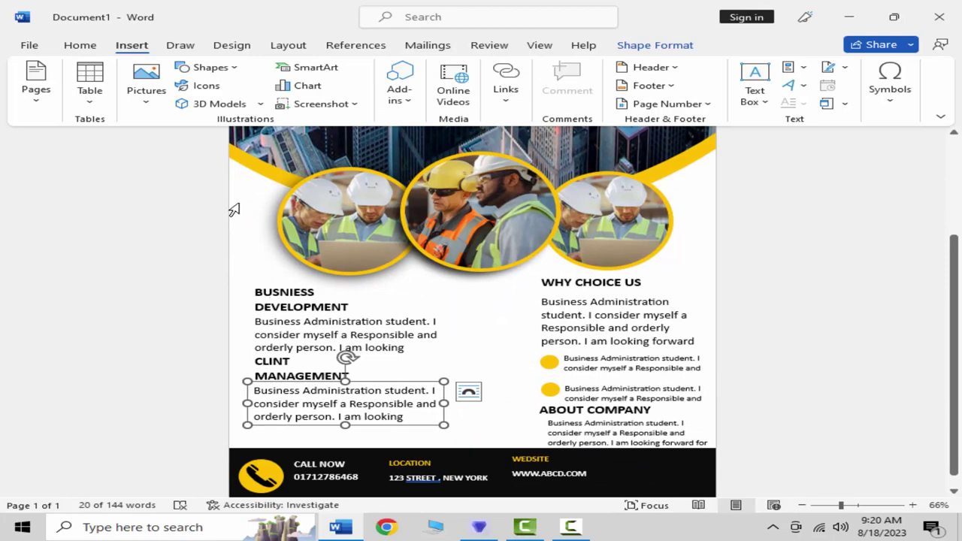
Draw a small yellow oval bullet beside the BUSNIESS DEVELOPMENT paragraph.
left_click(210, 67)
left_click(275, 113)
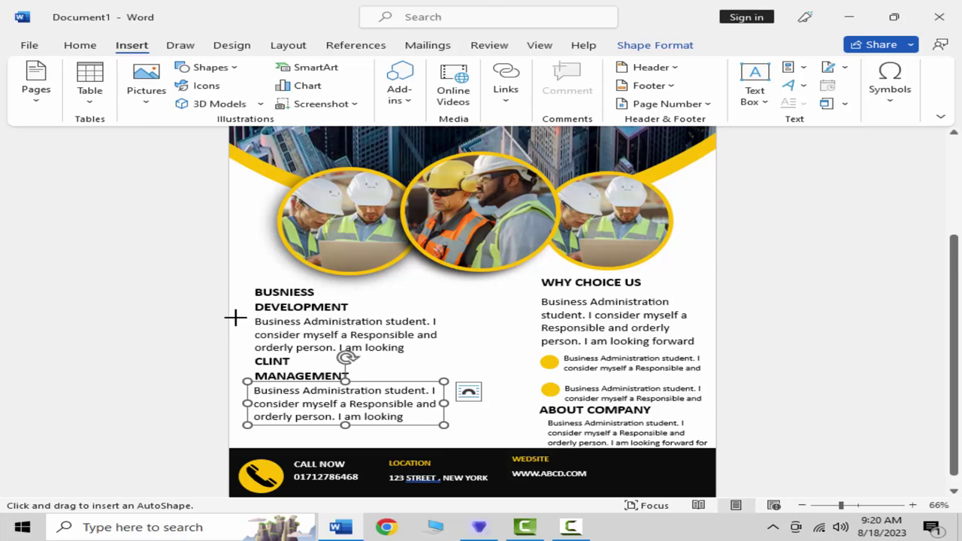
left_click_drag(246, 326, 252, 328)
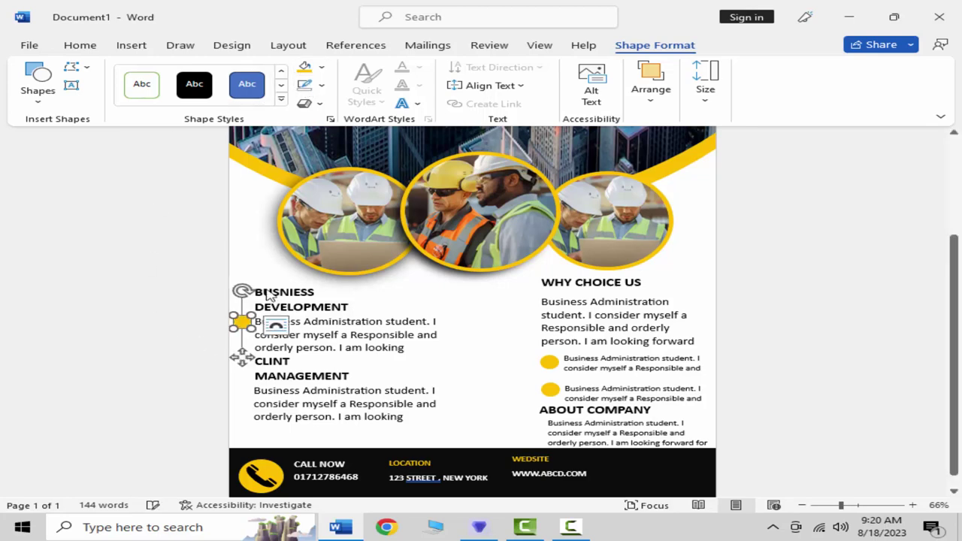
Duplicate the yellow bullet and place the copy beside the CLINT MANAGEMENT paragraph.
right_click(242, 322)
left_click(290, 186)
right_click(243, 323)
left_click(290, 229)
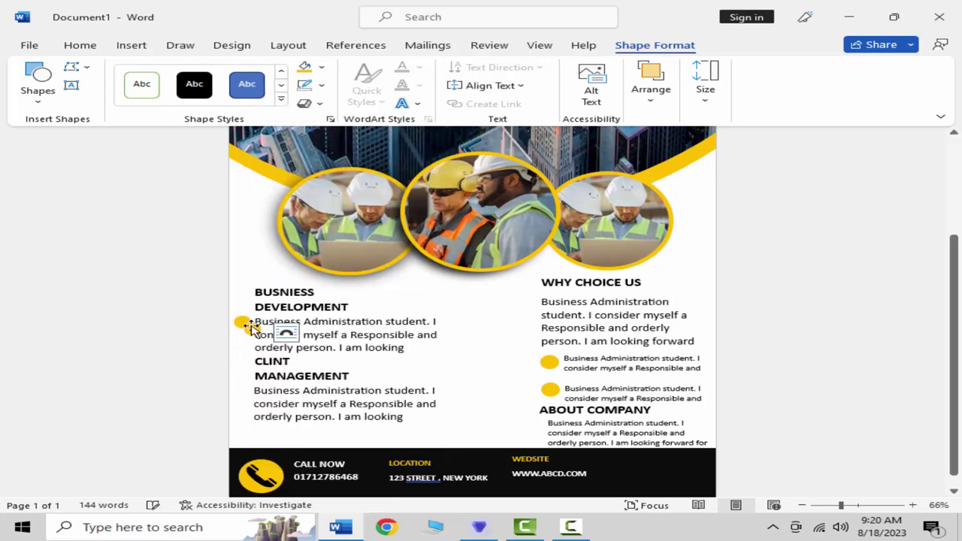
left_click_drag(254, 338, 242, 390)
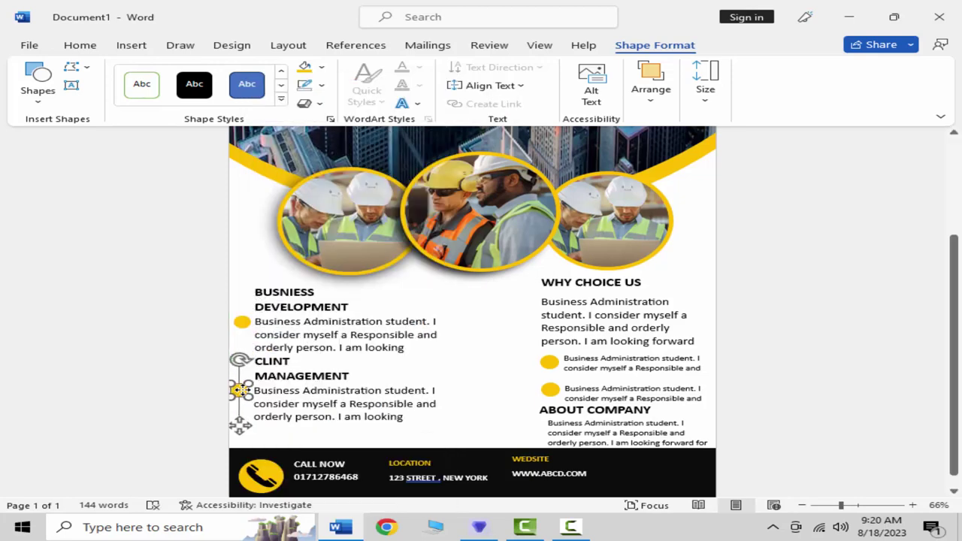
triple_click(253, 262)
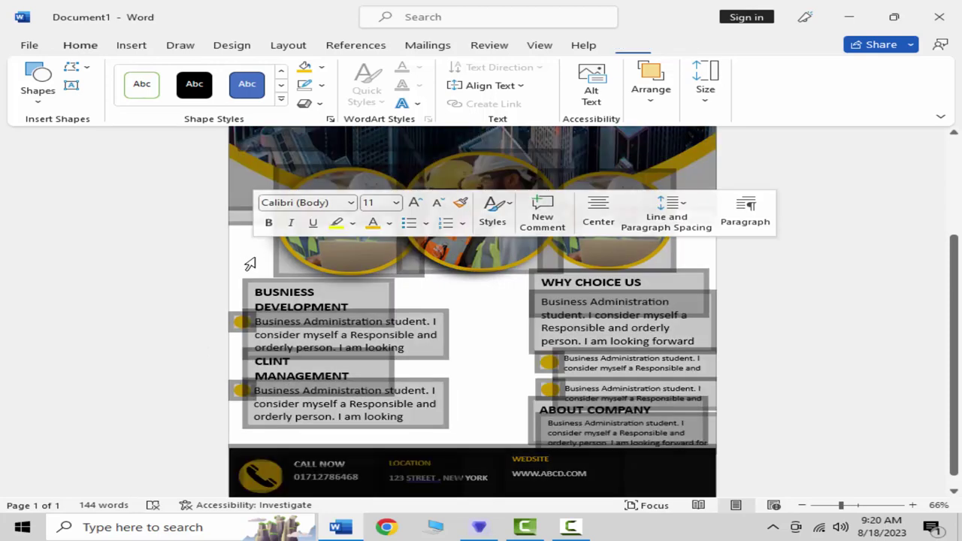
scroll(770, 309, "up", 2)
left_click(744, 302)
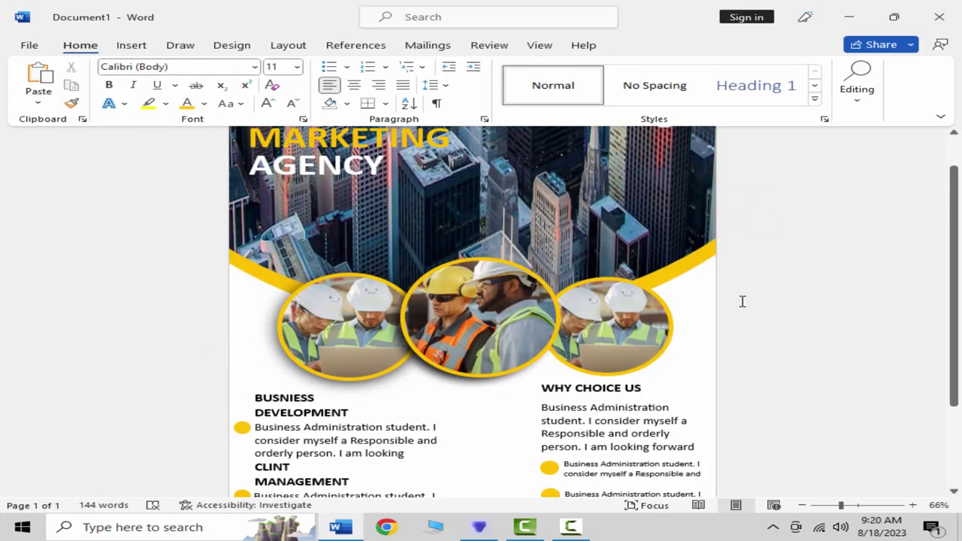
scroll(742, 301, "down", 1, "ctrl")
scroll(738, 301, "down", 1, "ctrl")
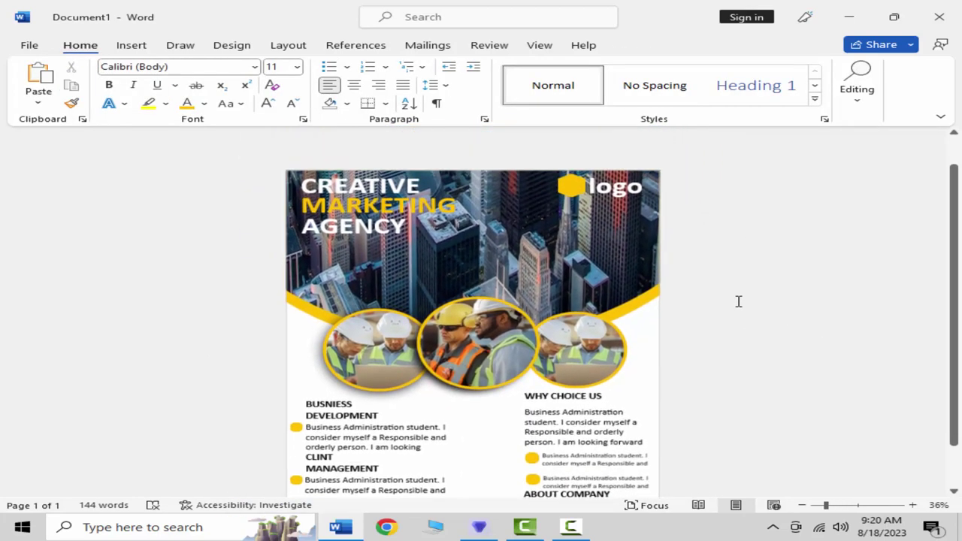